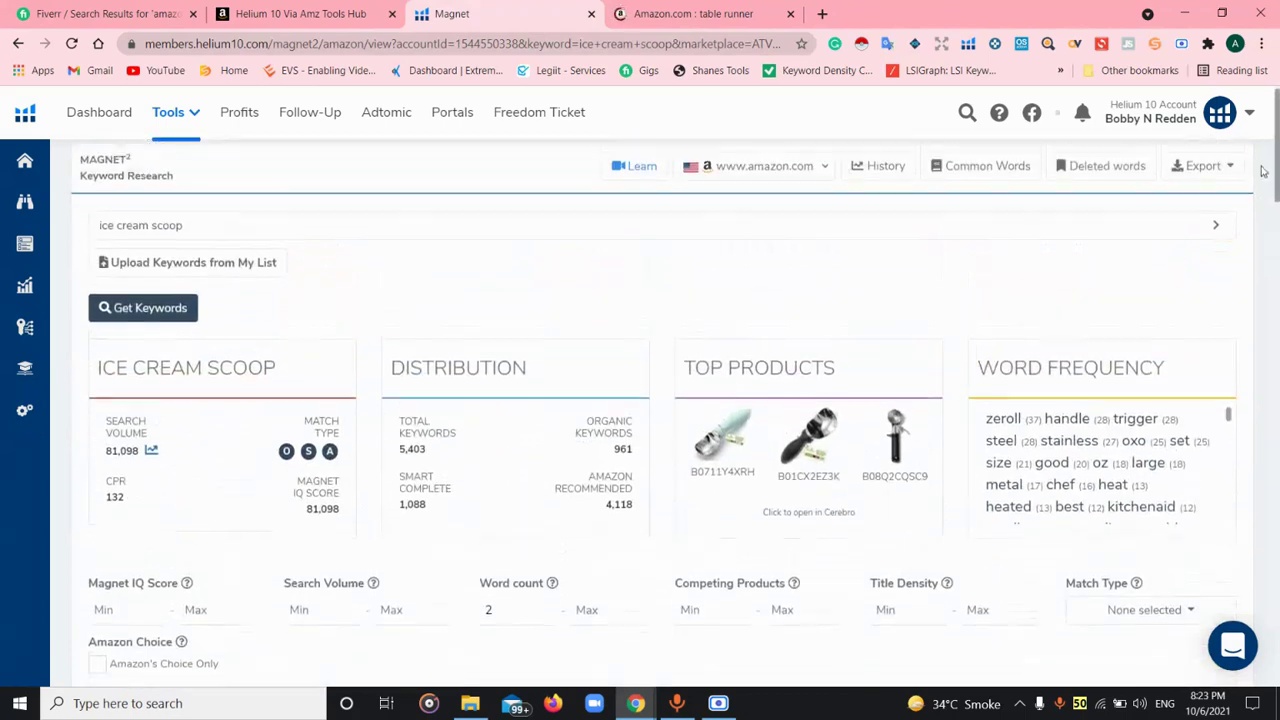
Export the ice cream scoop keyword results as an Excel file and save it to the Desktop as US_AMAZON_Magnet2_ice cream scoop
click(1223, 197)
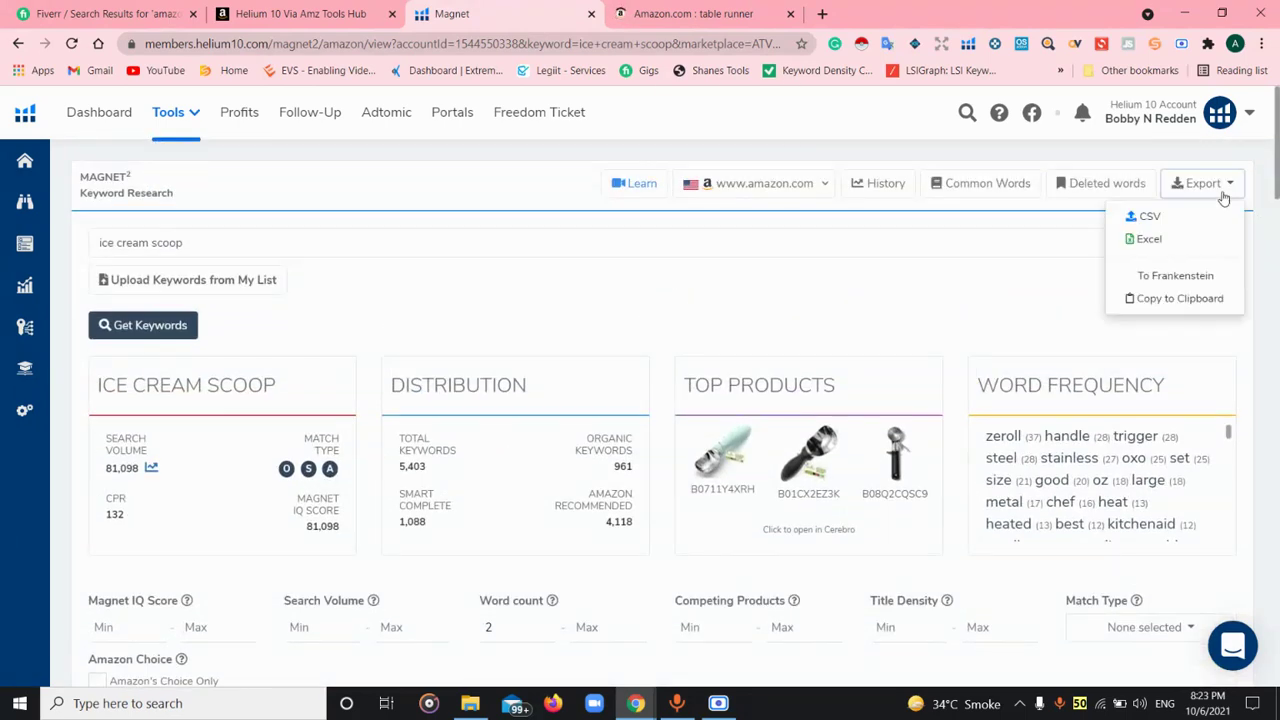
click(1157, 243)
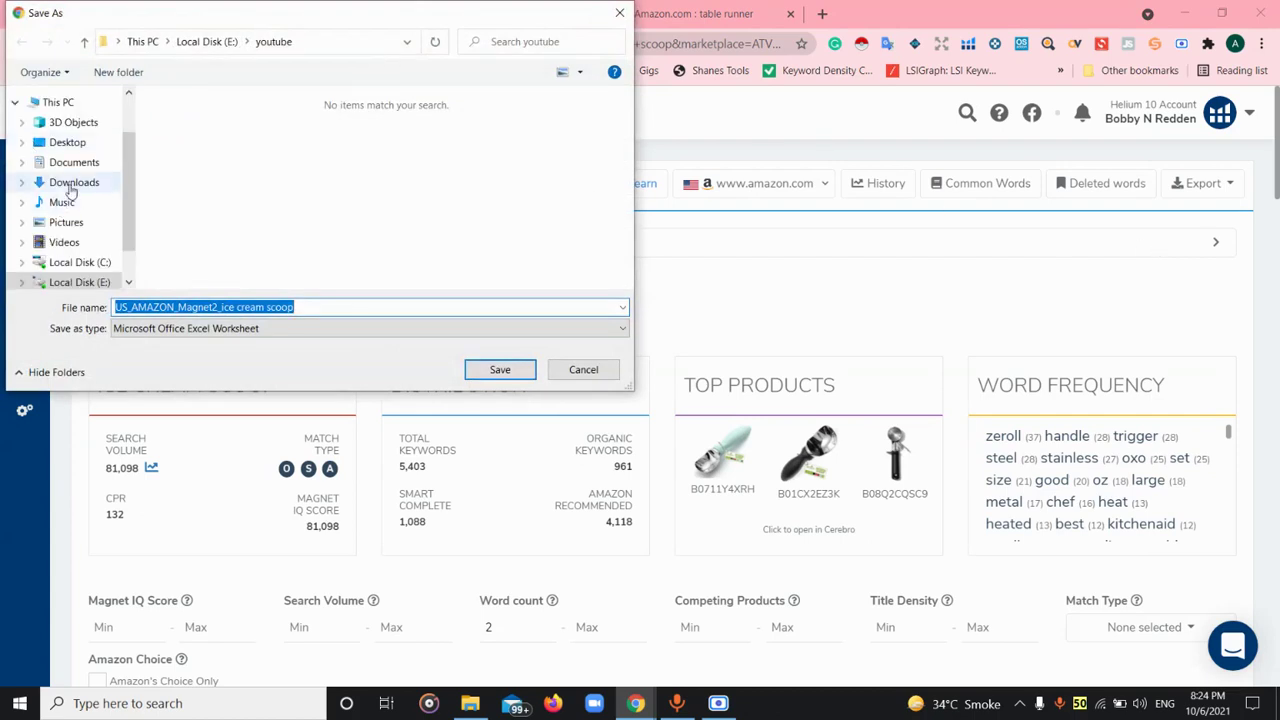
click(62, 142)
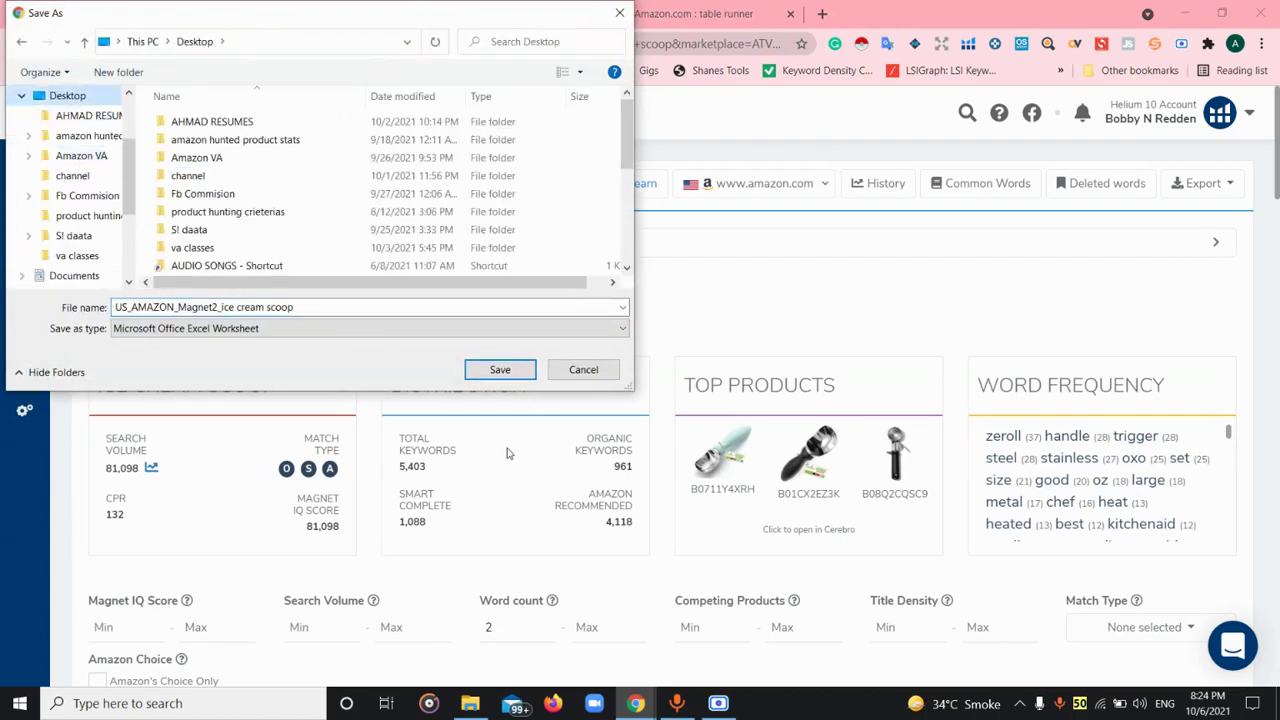
click(481, 371)
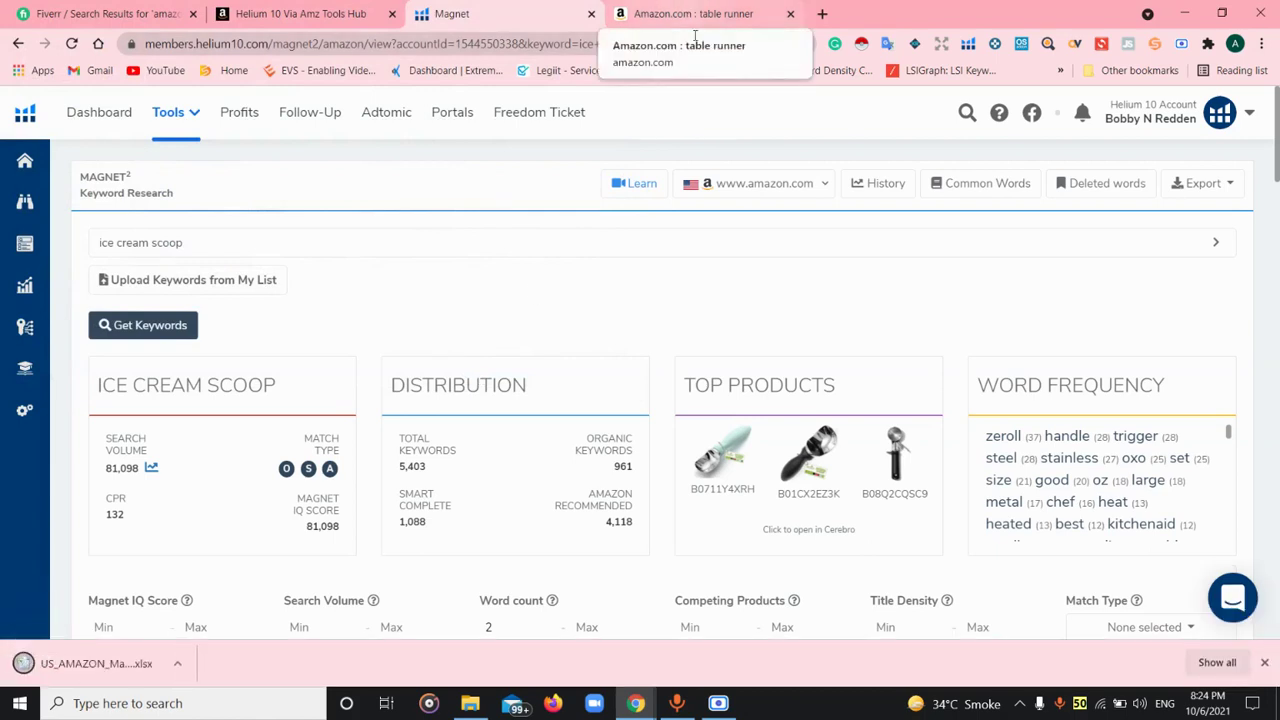
Switch to Excel by opening the exported ice cream scoop workbook from the desktop
click(1175, 9)
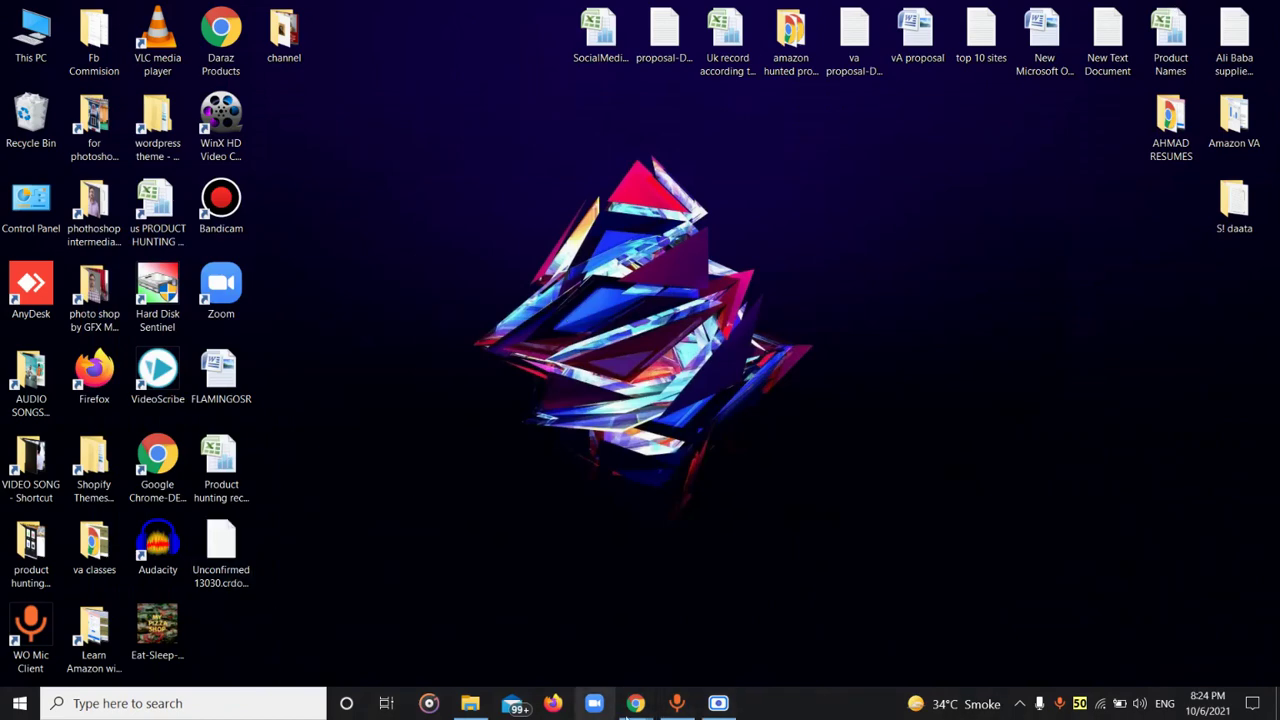
mouse_move(636, 703)
click(603, 667)
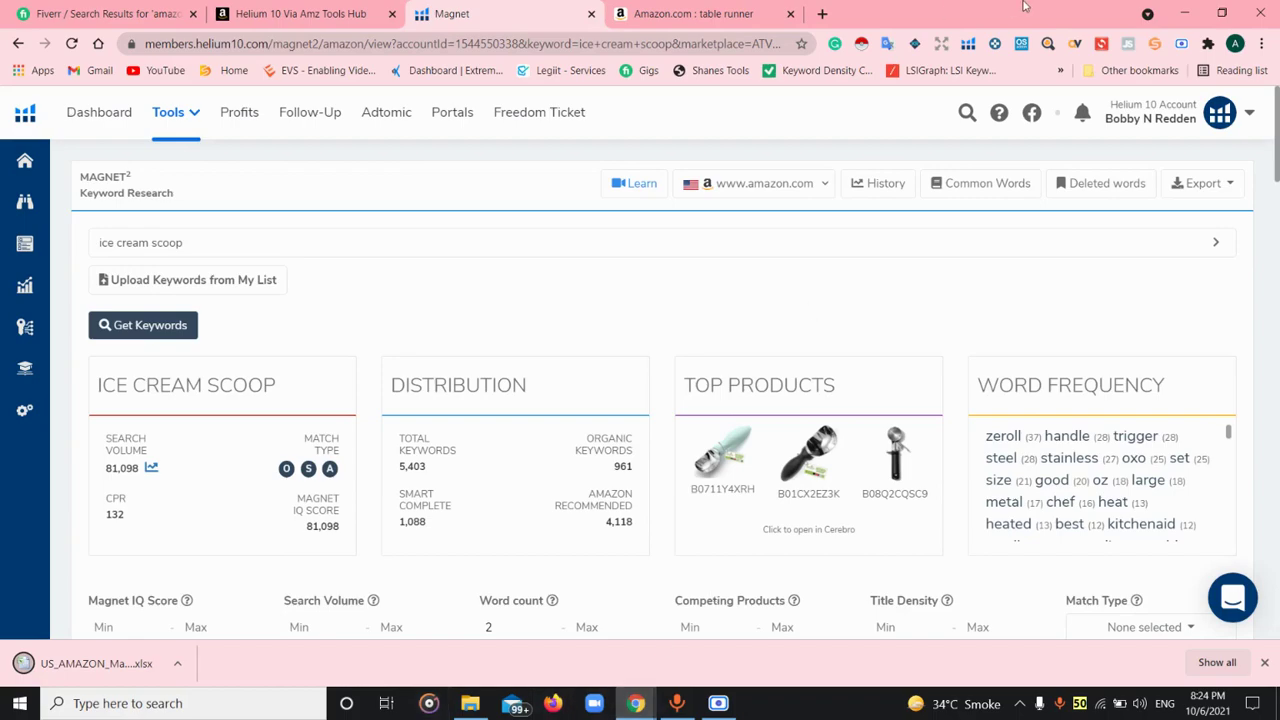
click(1188, 10)
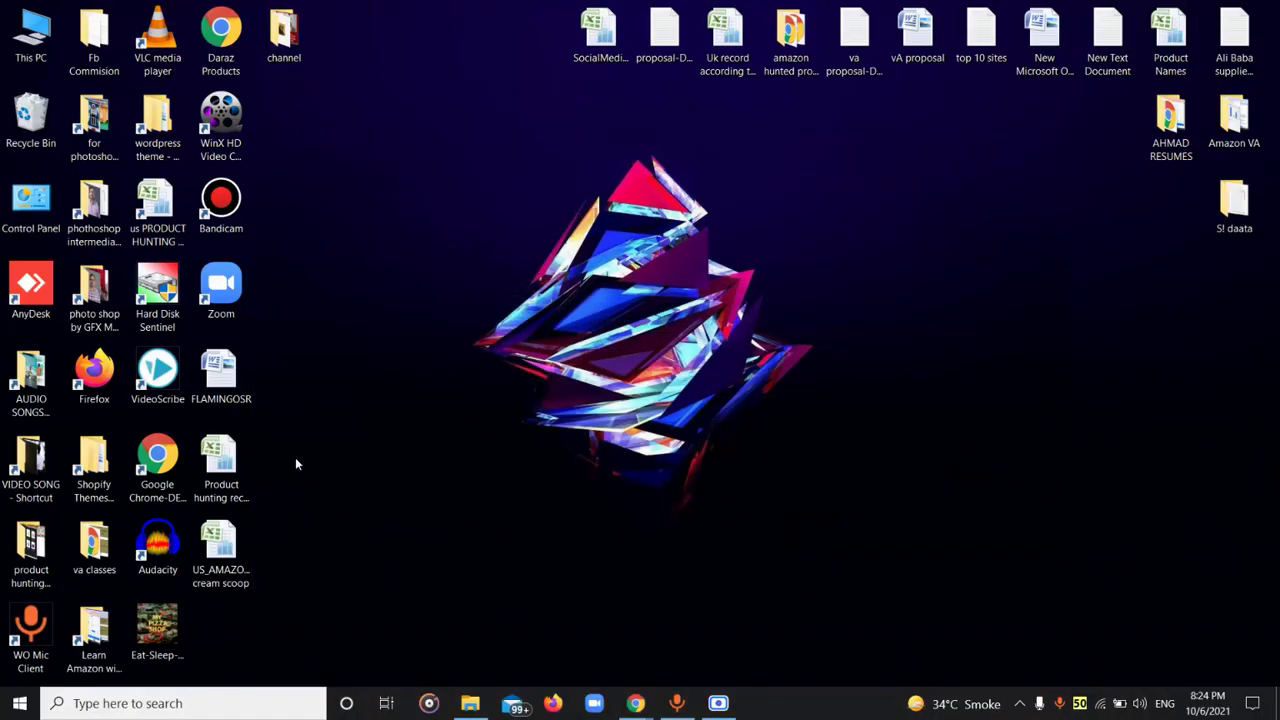
click(236, 543)
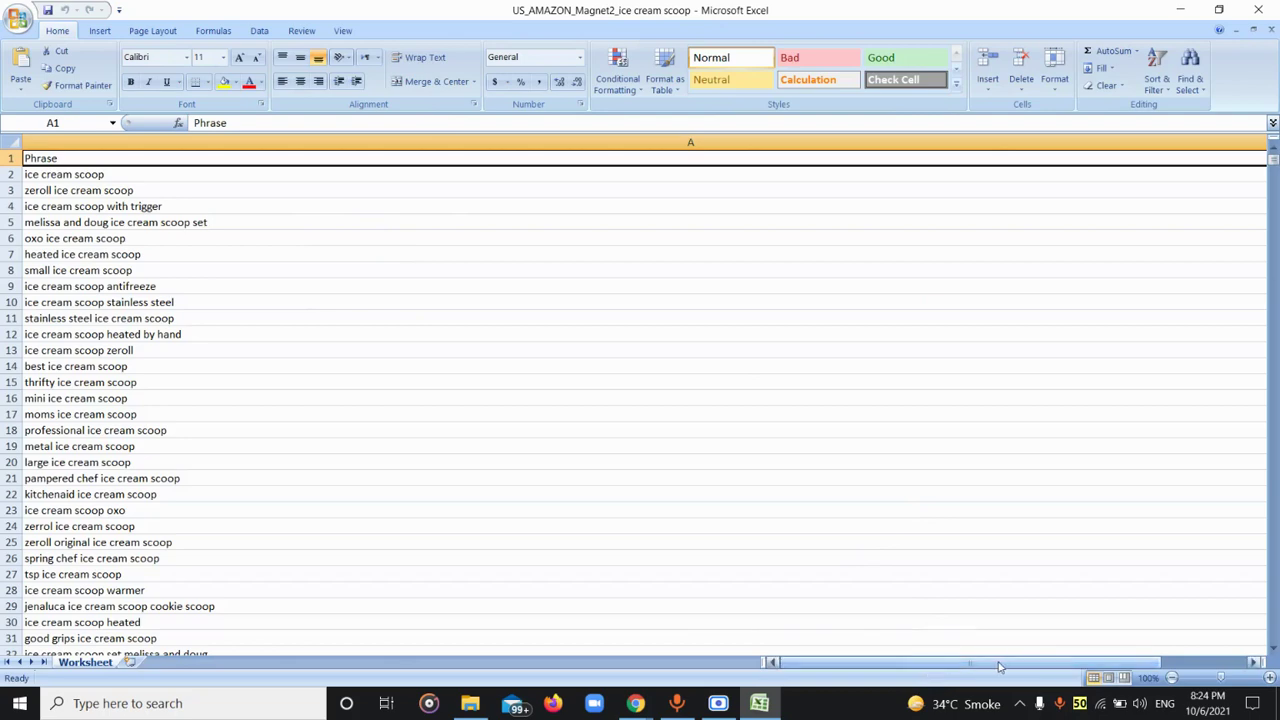
Examine the exported worksheet's columns, from Phrase and Search Volume through to Amazon Recommended
drag(990, 667, 1033, 670)
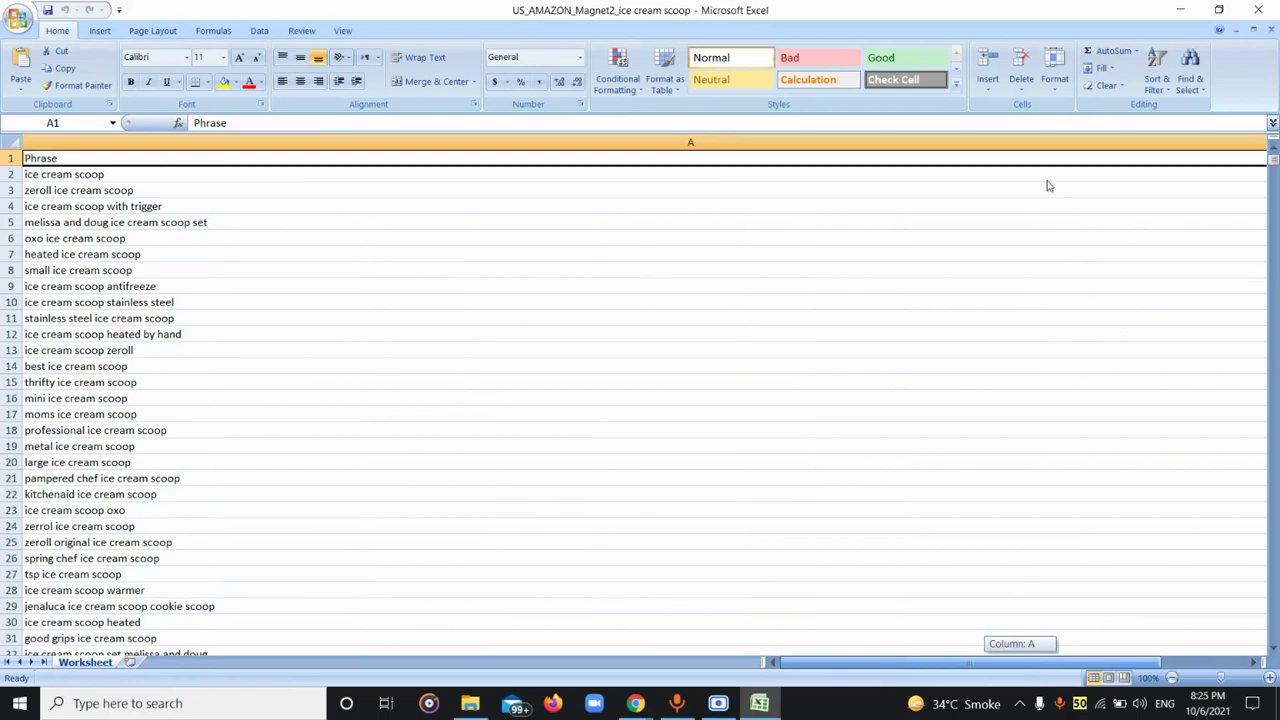
key(Right)
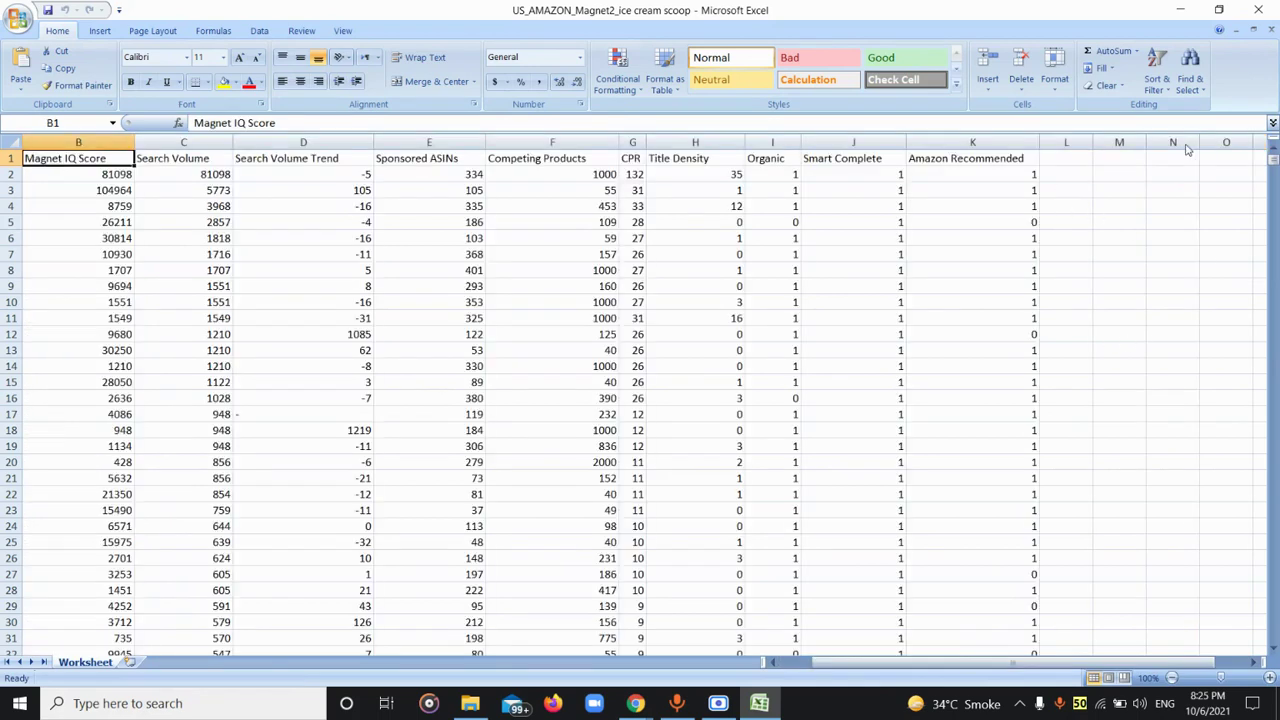
key(Right)
key(Left)
click(10, 143)
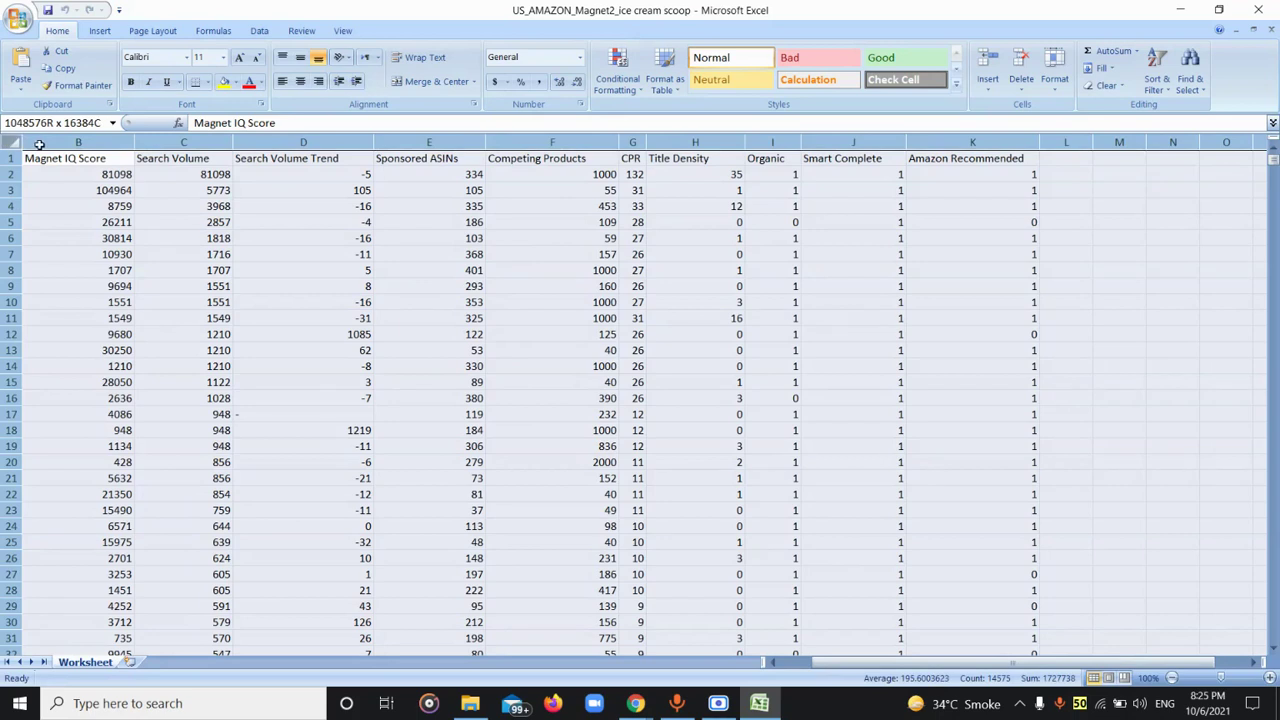
click(183, 142)
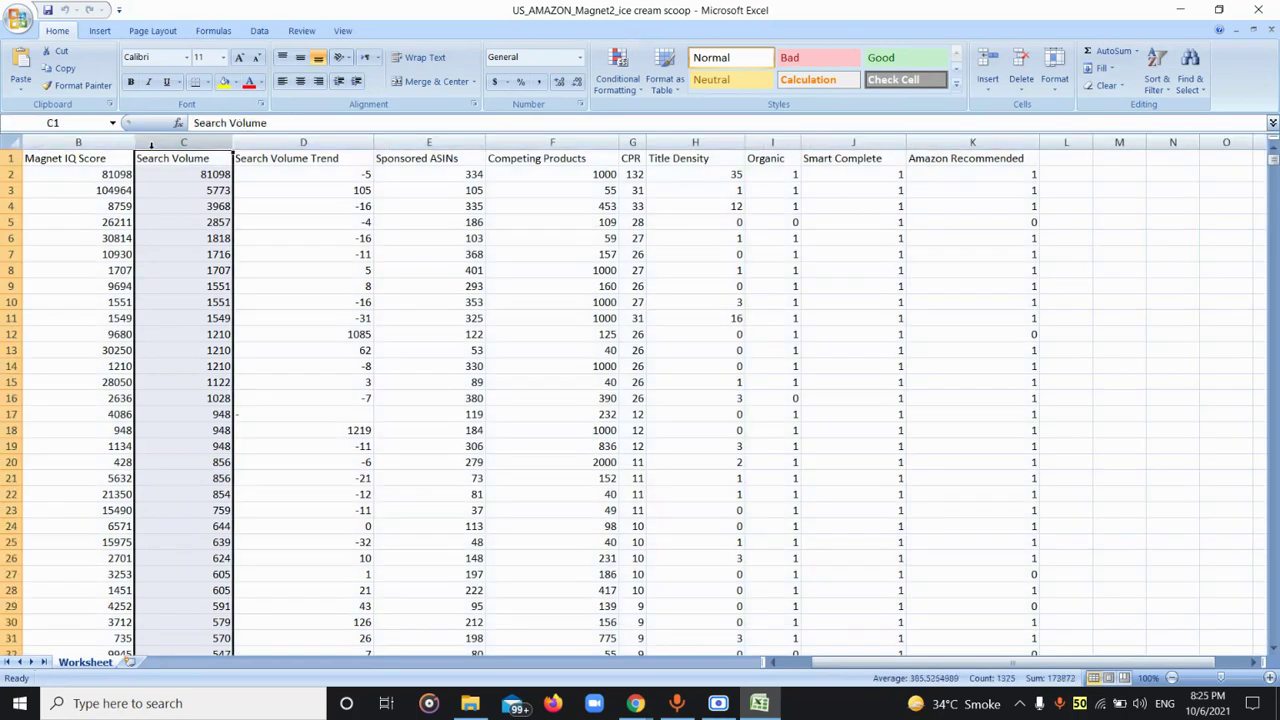
mouse_move(826, 662)
mouse_down()
mouse_move(836, 666)
mouse_move(787, 670)
mouse_move(836, 668)
mouse_up()
click(835, 667)
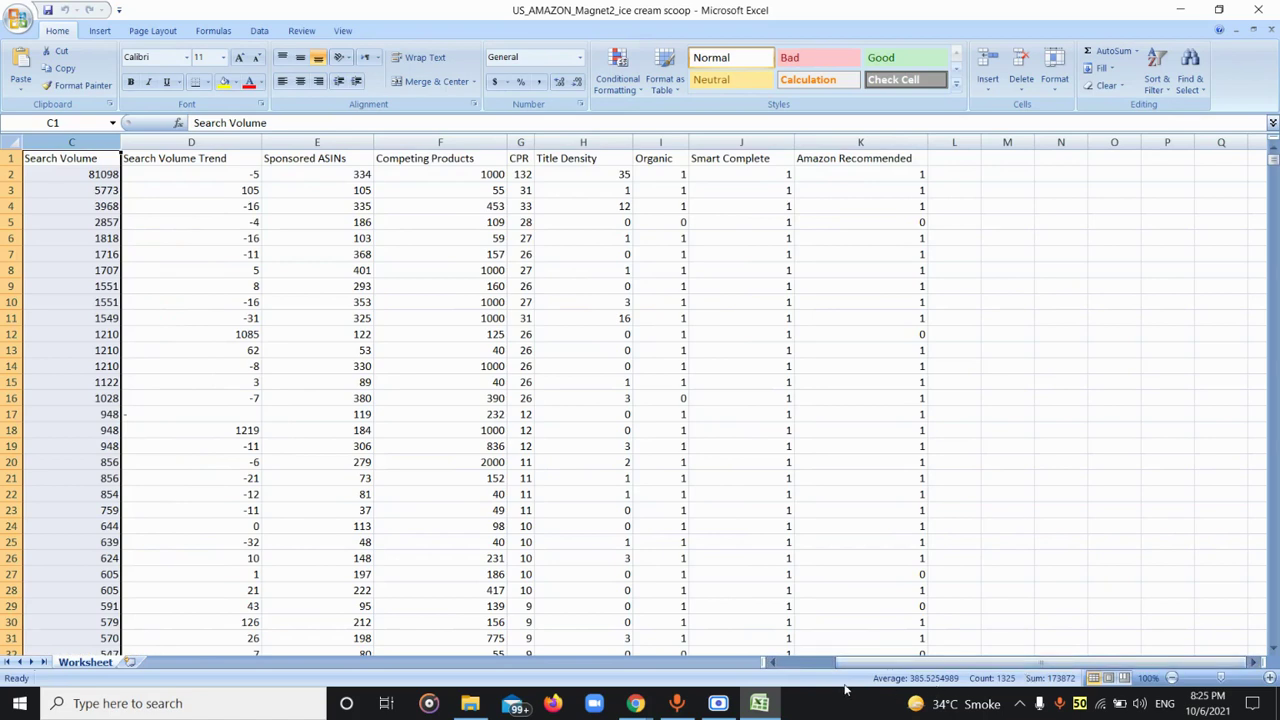
click(772, 663)
click(772, 663)
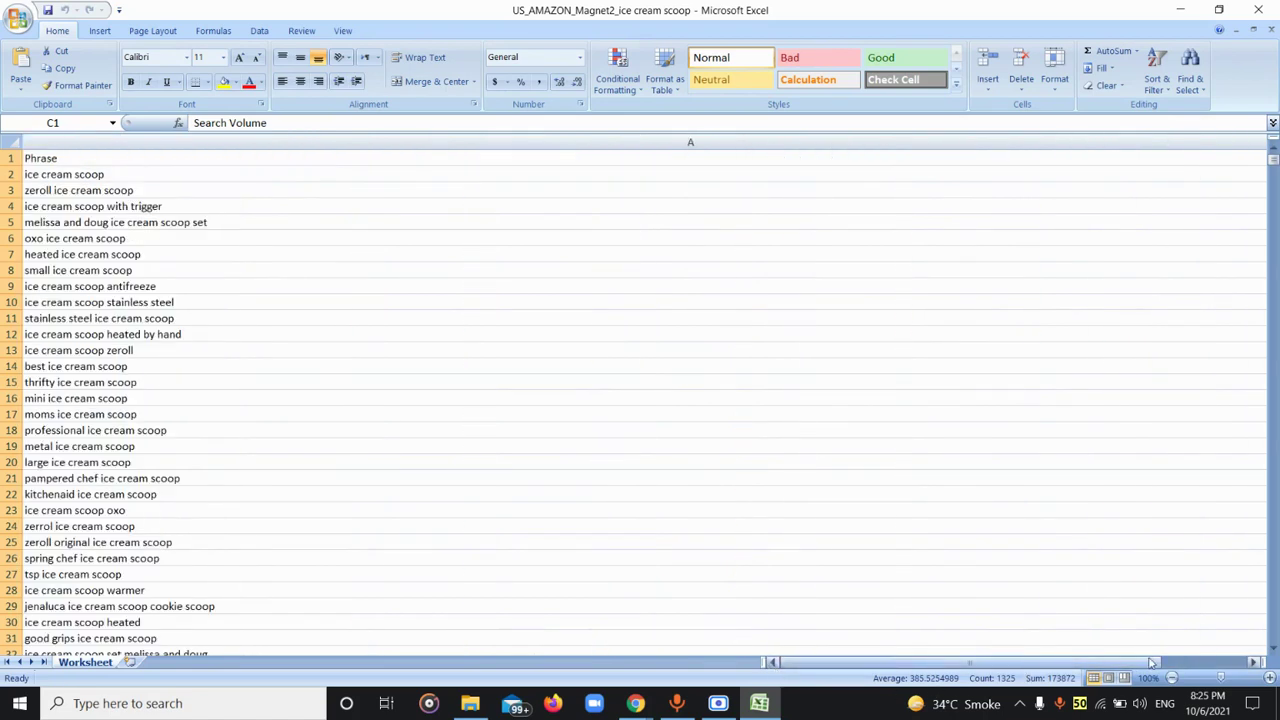
drag(1140, 665, 1010, 668)
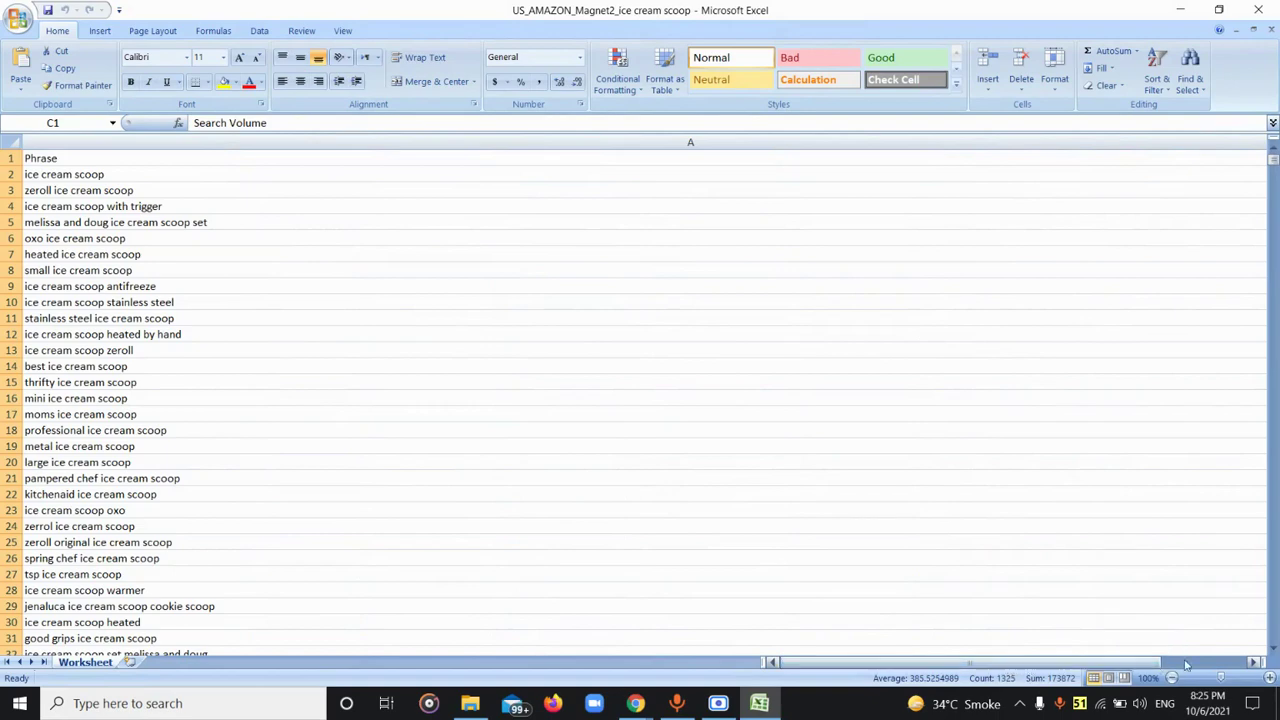
click(1253, 662)
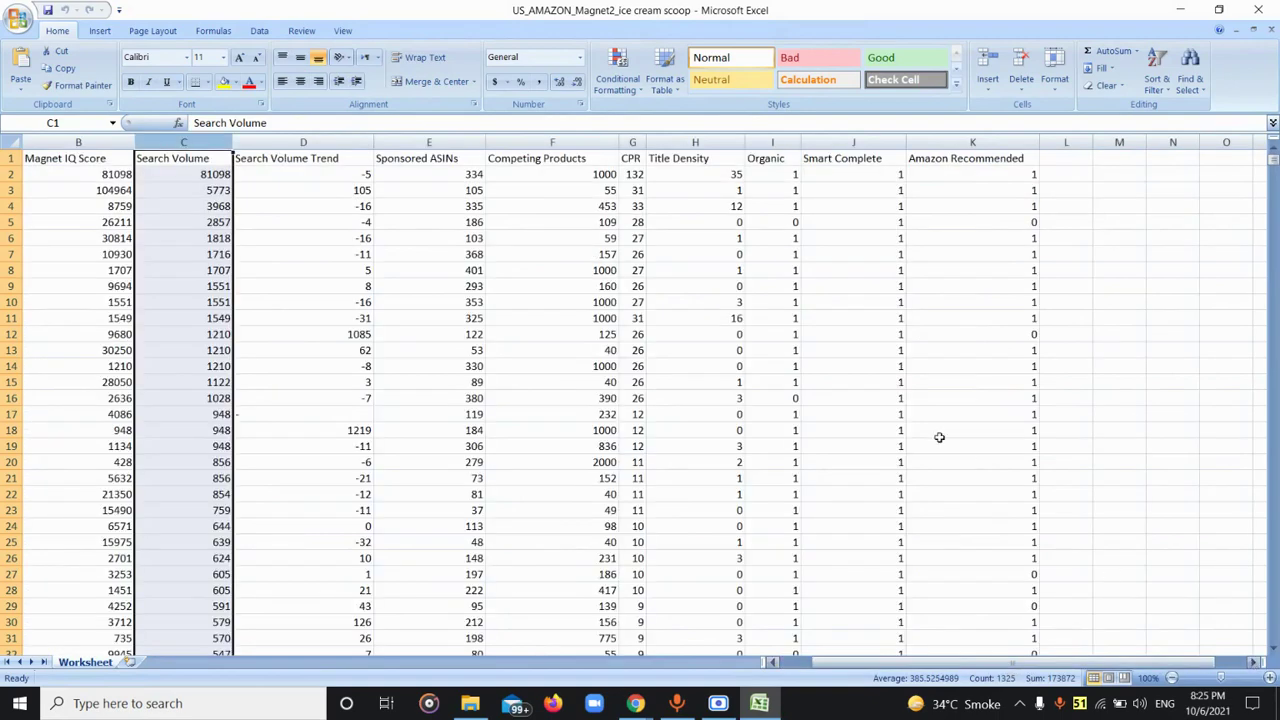
Clear the contents of the Magnet IQ Score, Search Volume Trend and Sponsored ASINs columns
click(78, 143)
key(Delete)
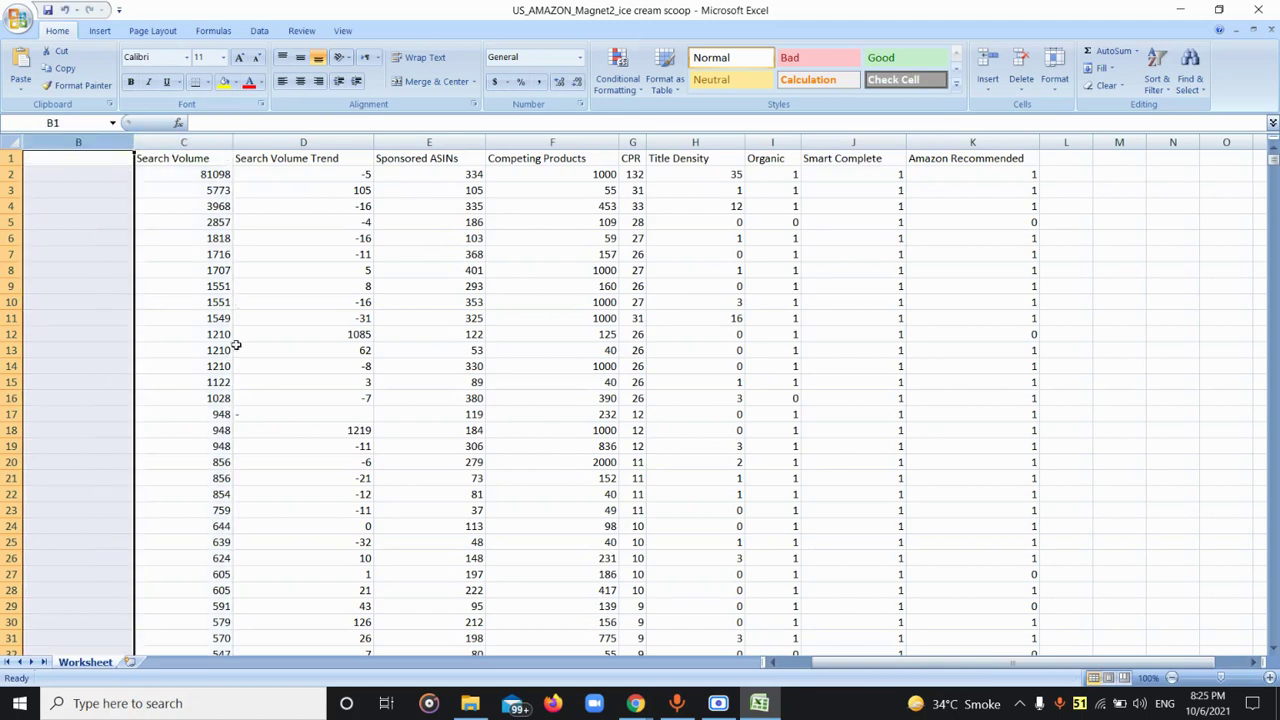
click(295, 141)
key(Delete)
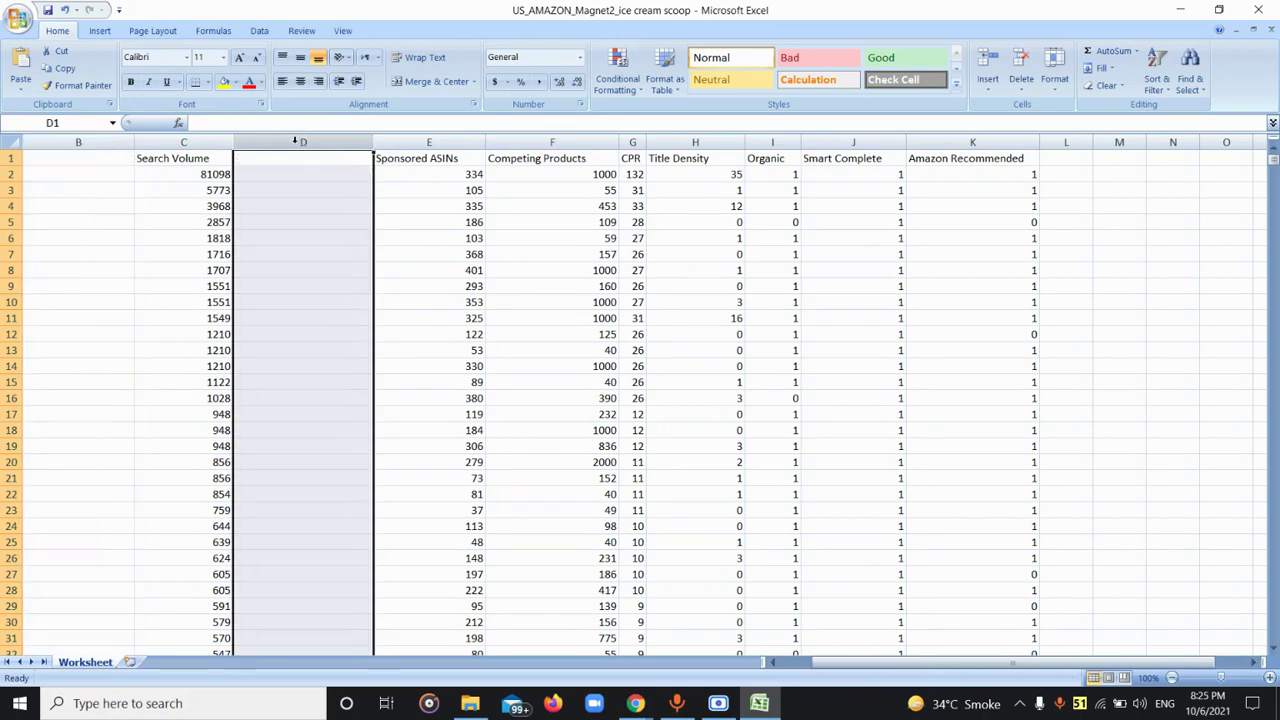
key(Right)
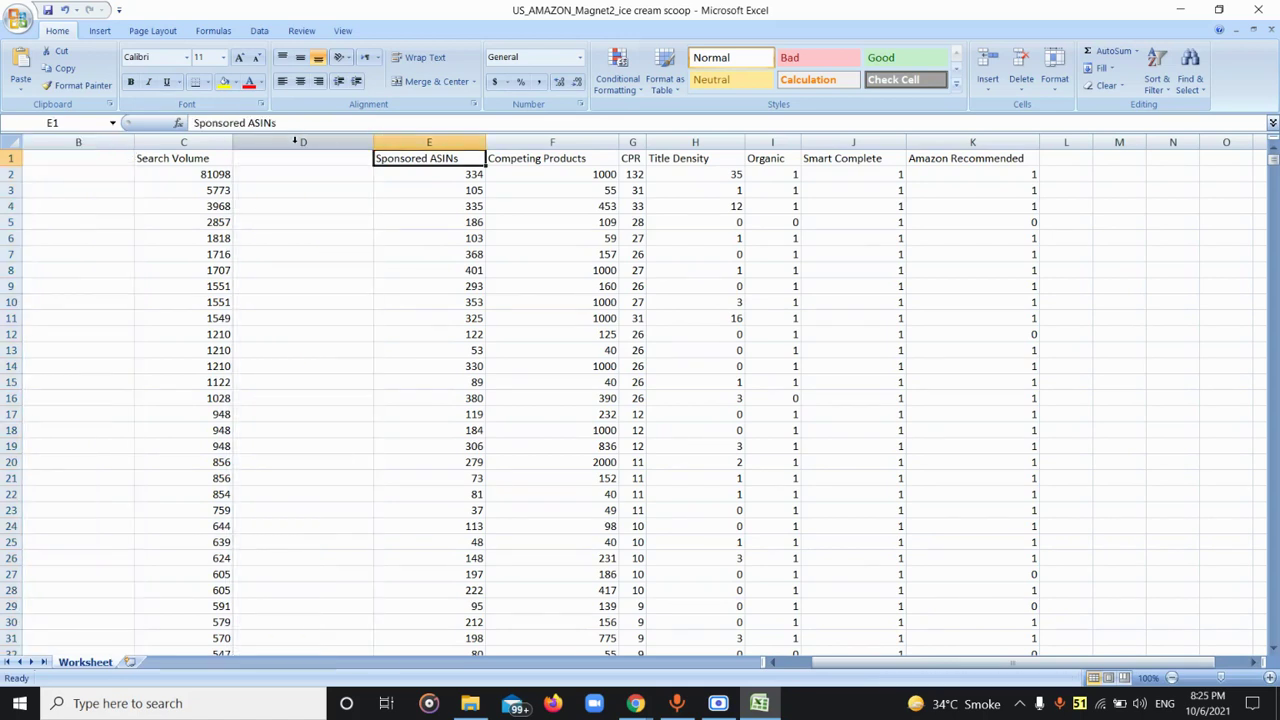
click(295, 141)
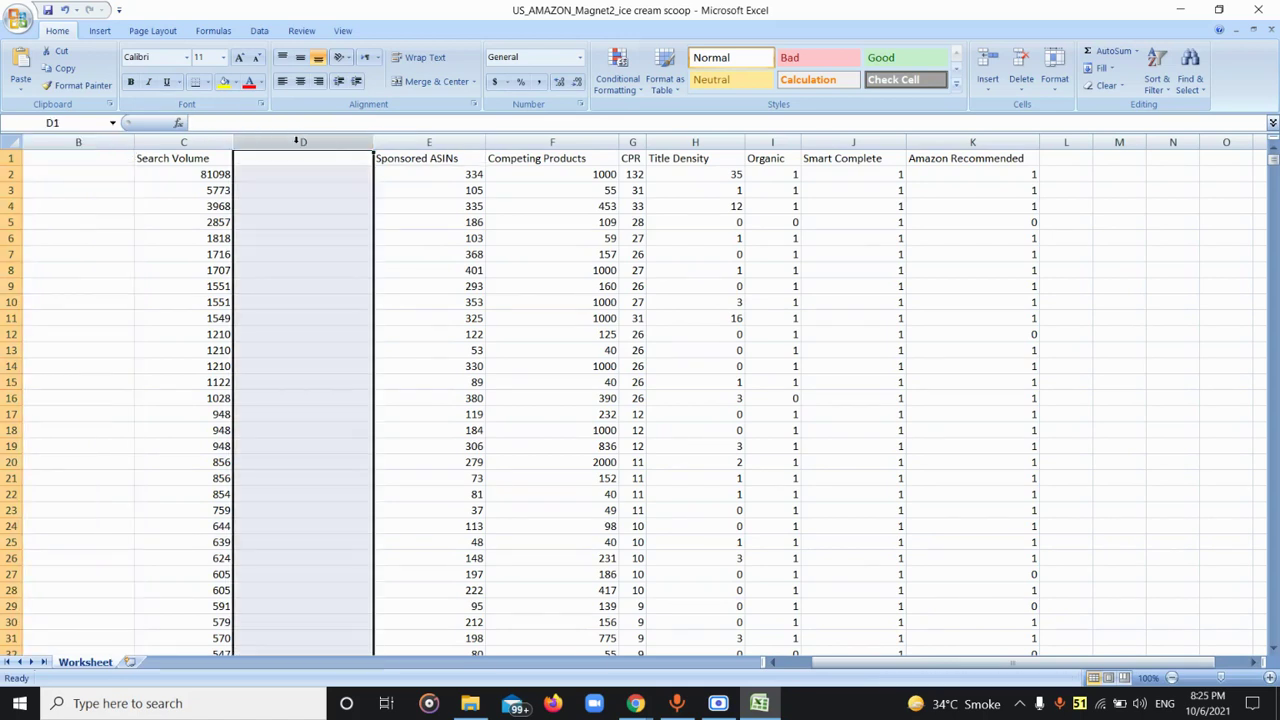
click(429, 143)
key(Delete)
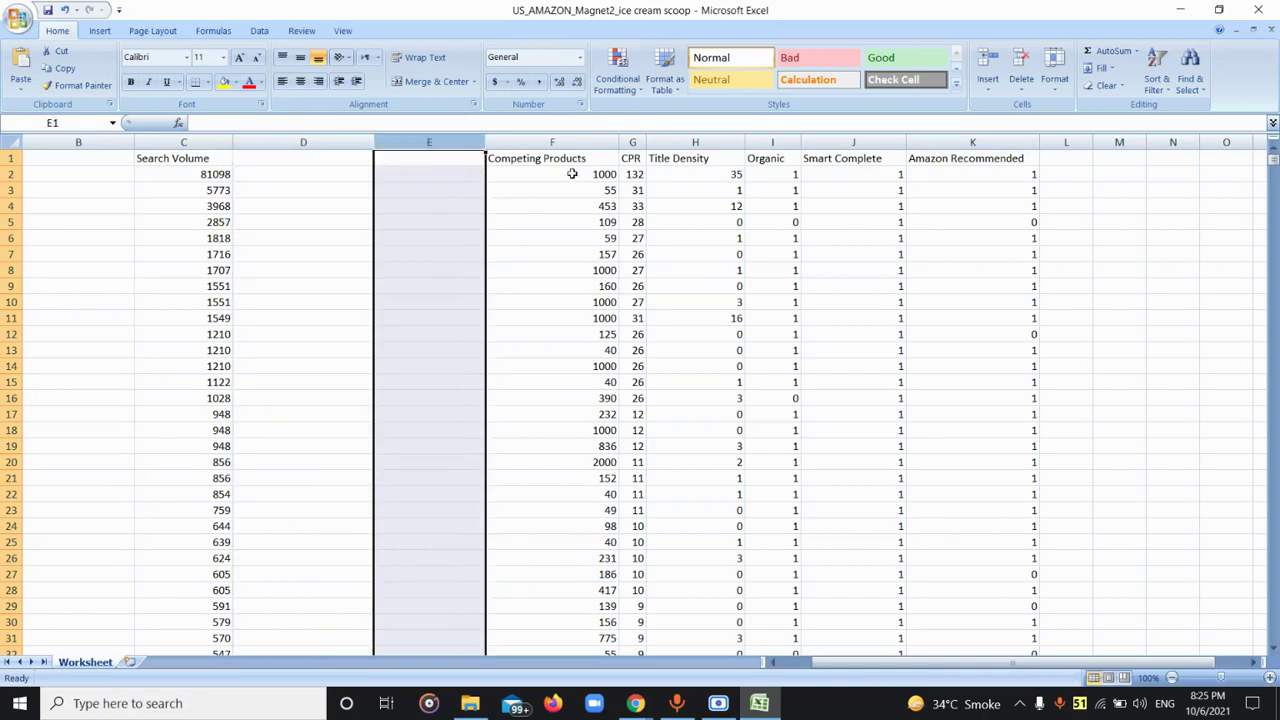
Clear the contents of the Competing Products, CPR and Title Density columns
click(561, 140)
key(Delete)
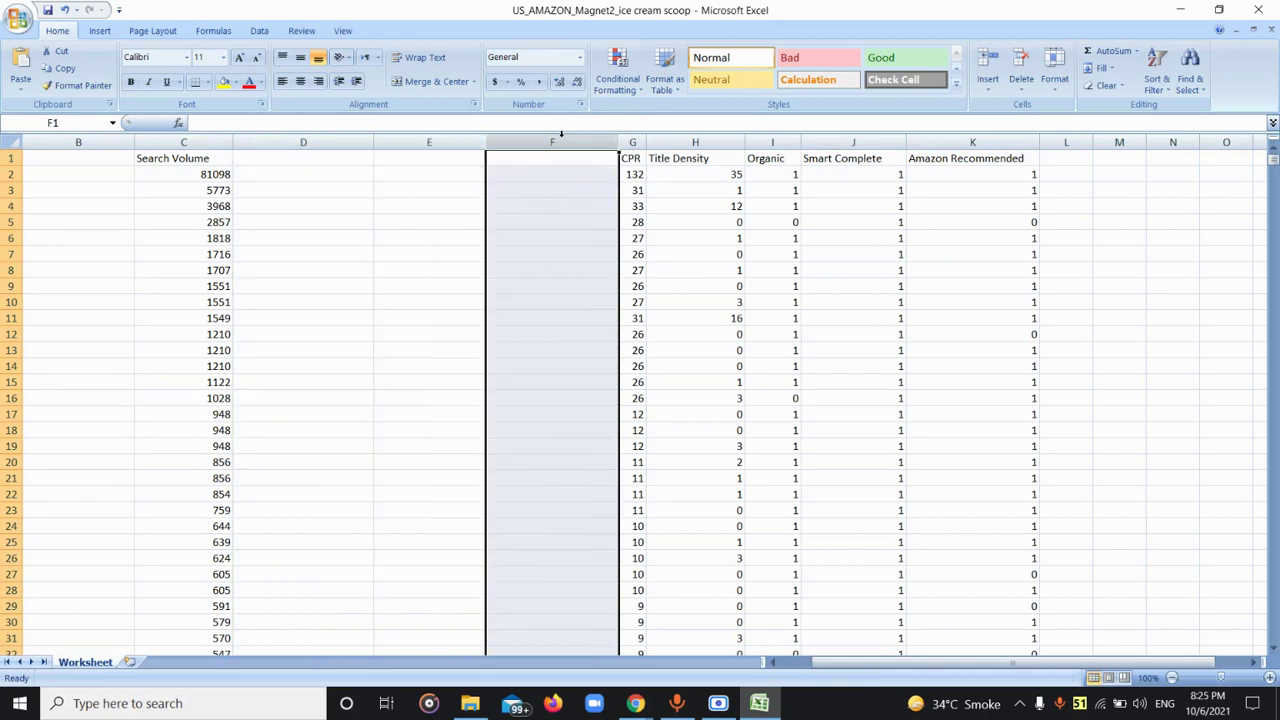
click(632, 143)
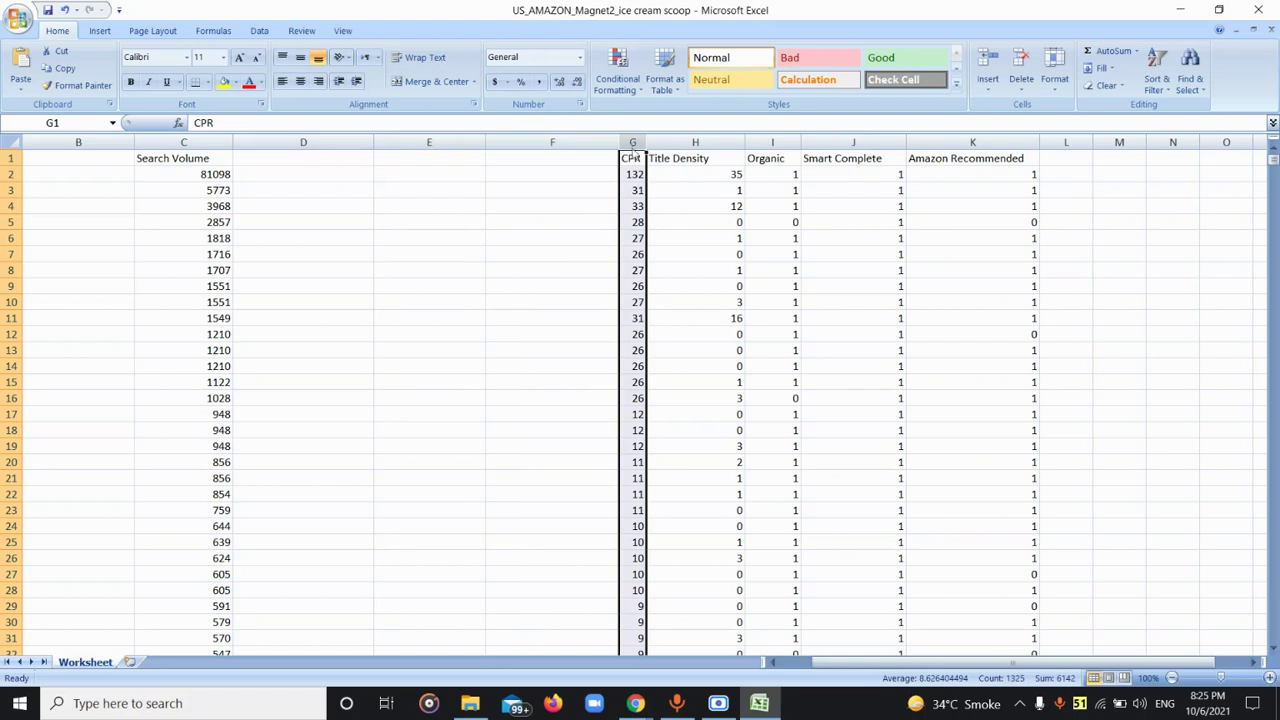
key(Delete)
click(668, 140)
key(Delete)
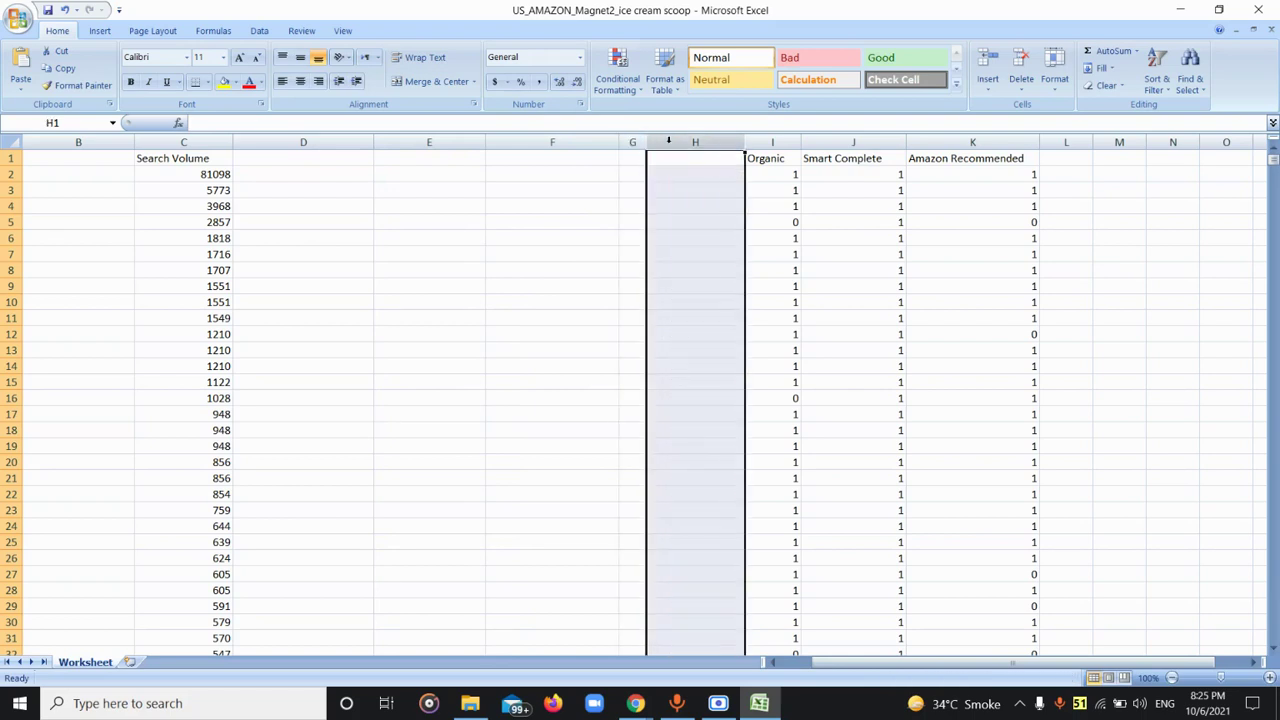
click(767, 140)
key(Delete)
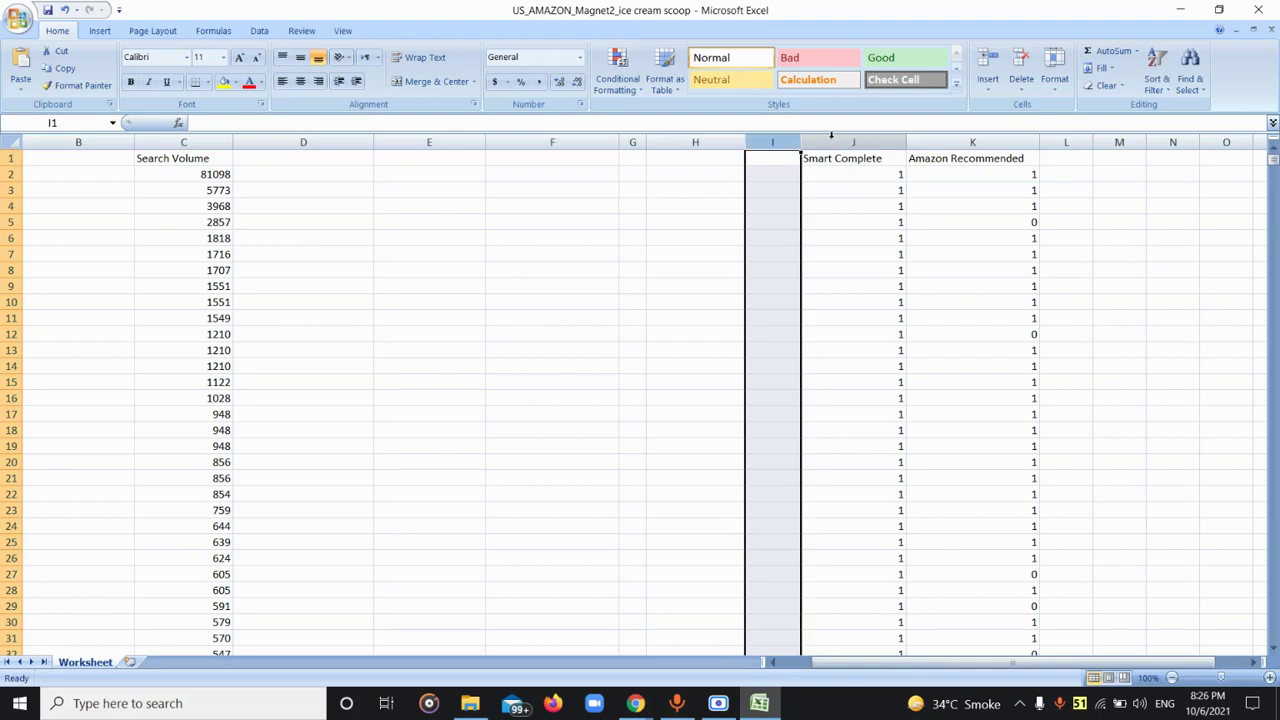
key(ctrl+z)
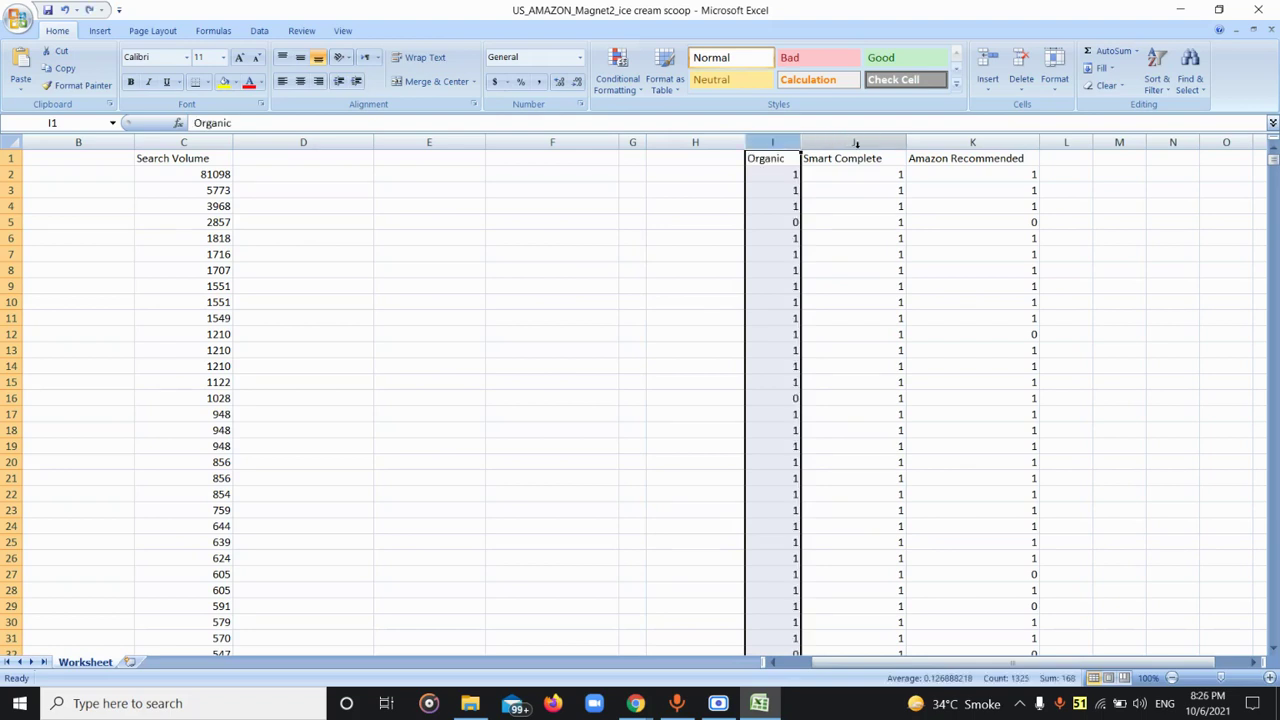
Clear the contents of the Smart Complete and Amazon Recommended columns
click(871, 140)
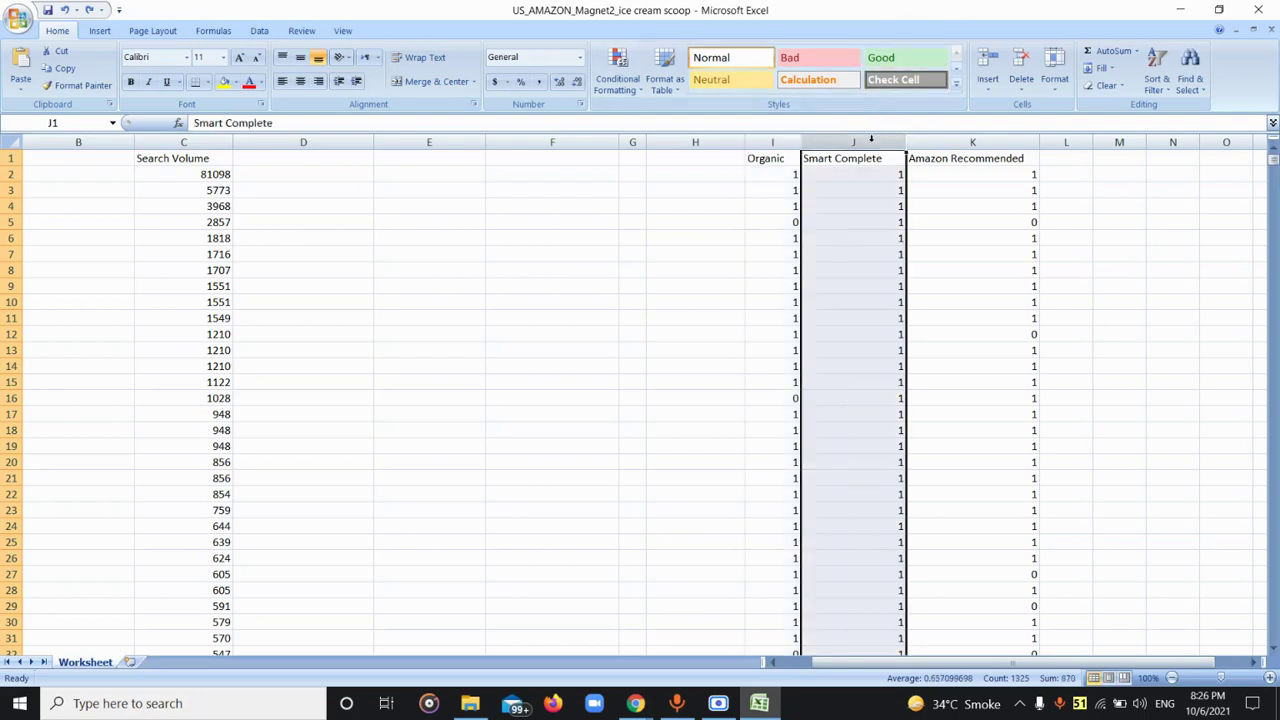
key(Delete)
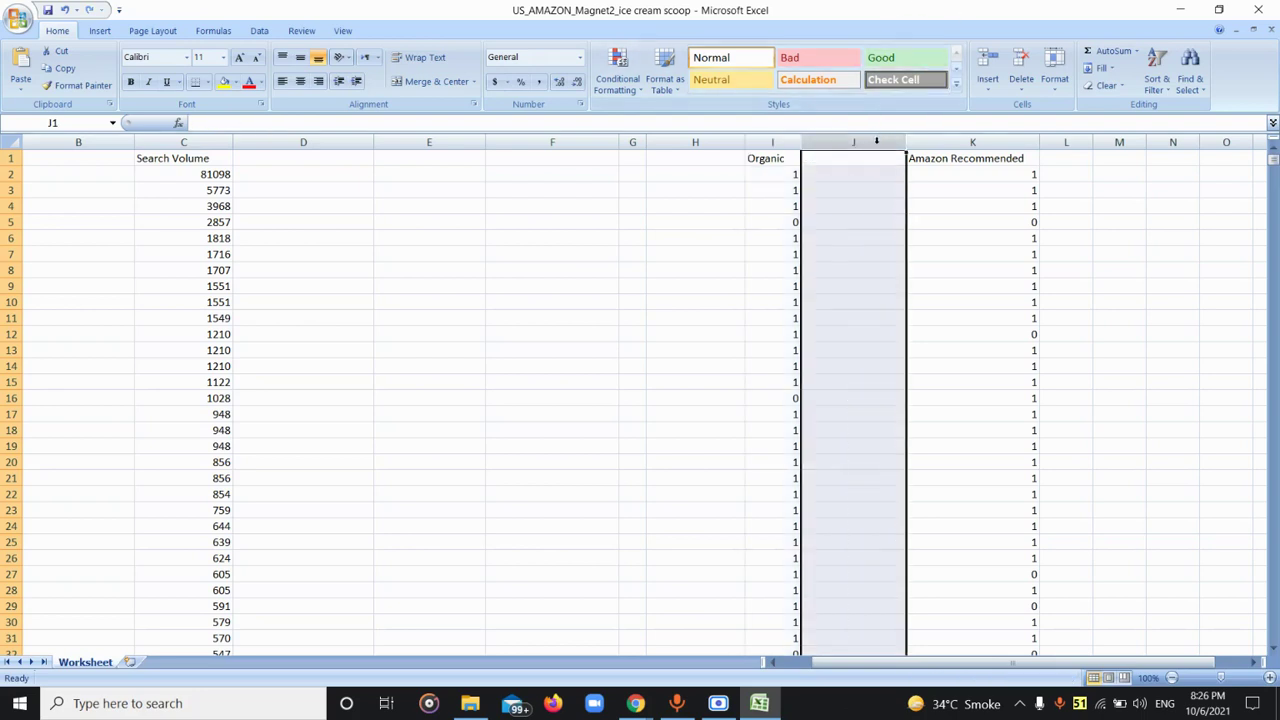
click(932, 140)
key(Delete)
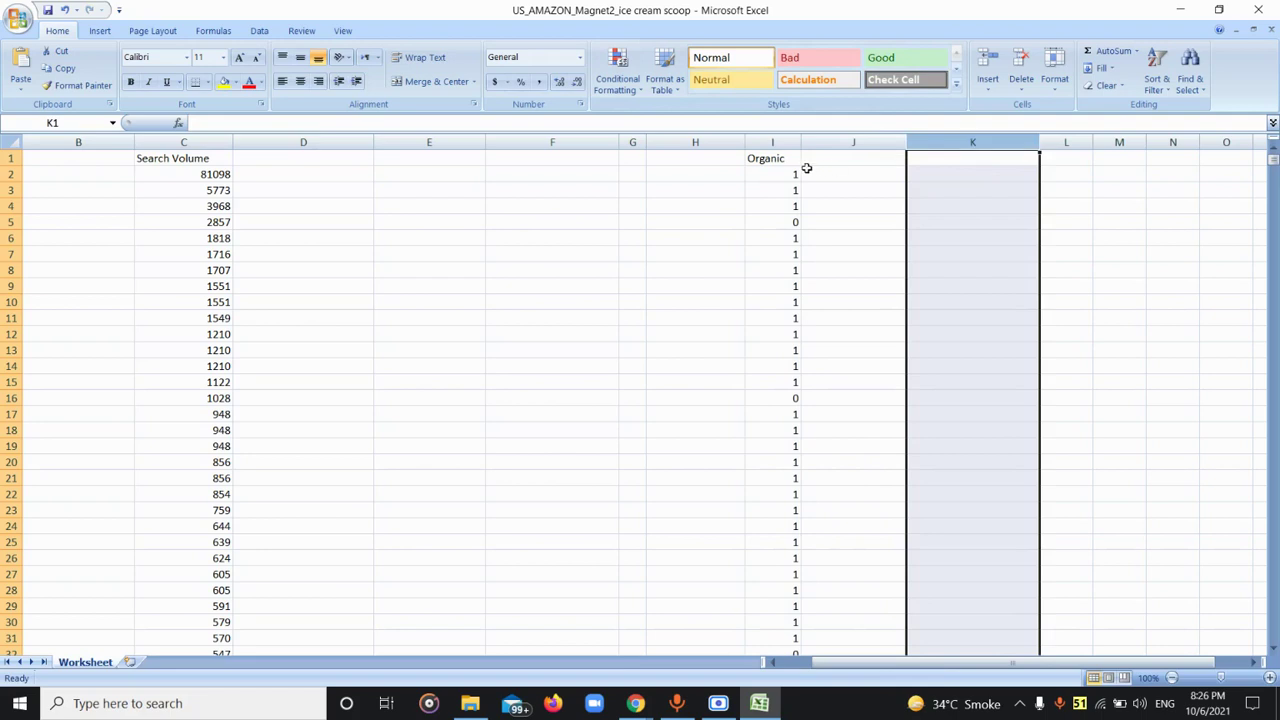
Collapse the emptied columns D through H so the Organic column sits directly beside Search Volume
click(760, 141)
drag(748, 142, 514, 148)
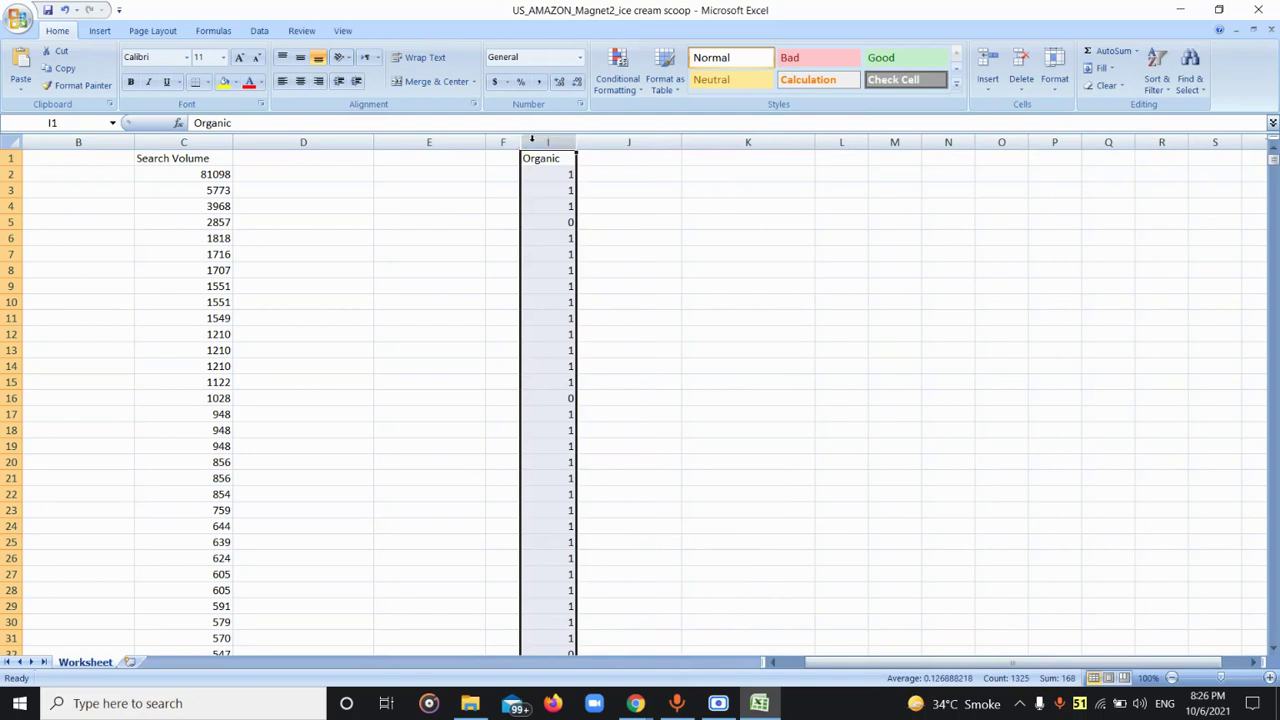
drag(521, 144, 234, 143)
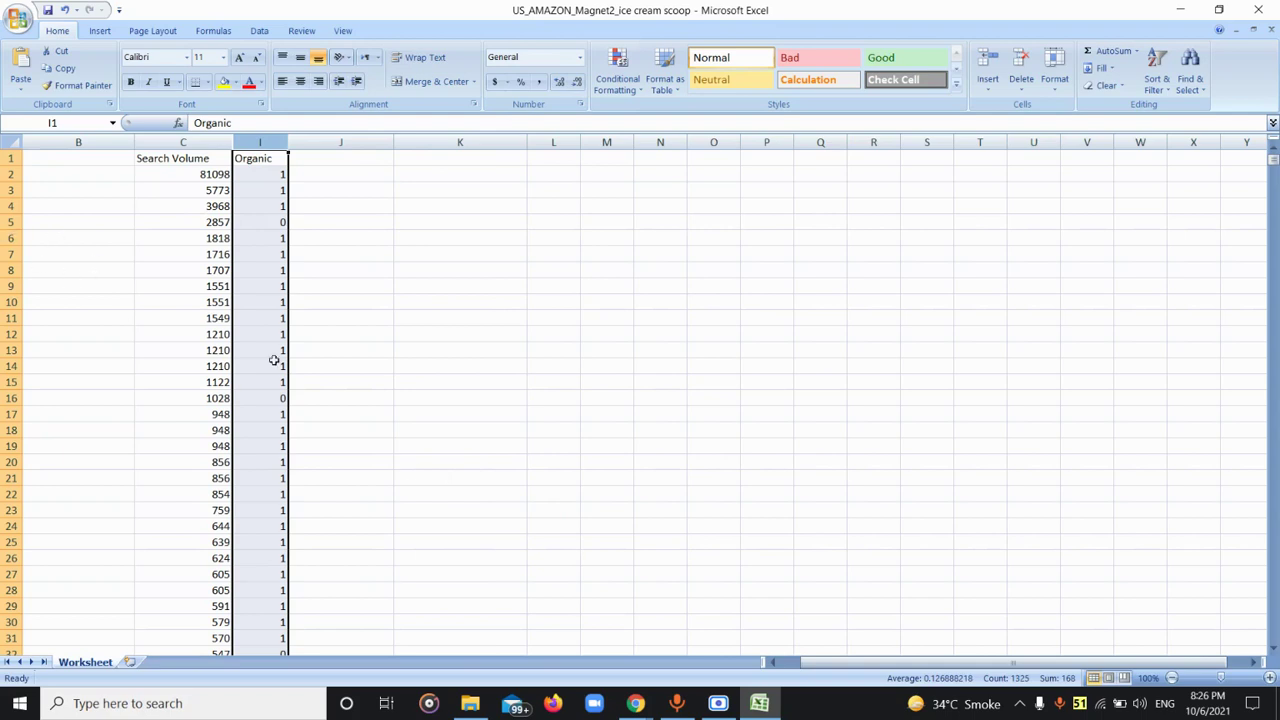
Review the first keyword entries in the Phrase column, down to row 6
key(ctrl+z)
key(ctrl+z)
key(Down)
key(Down)
key(Up)
key(Down)
key(Up)
key(Down)
key(Down)
key(Down)
key(Down)
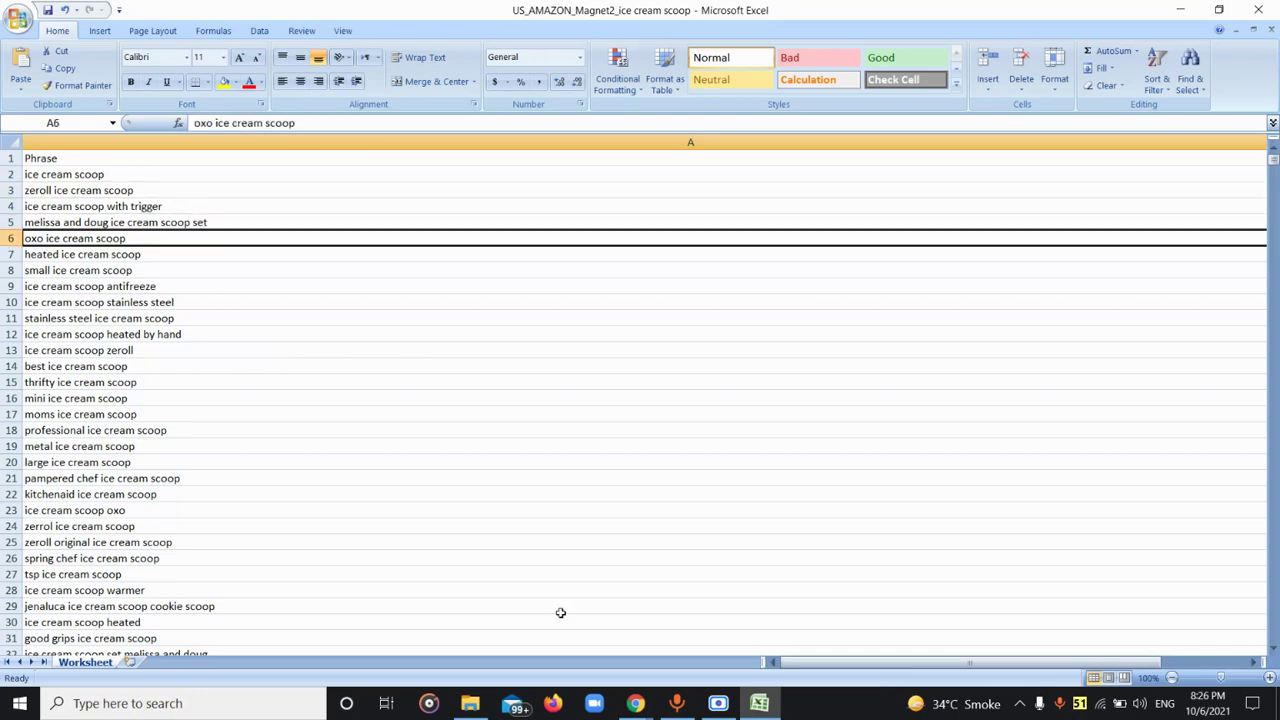
Switch back to the Magnet results in Chrome and view the keyword filters, including Search Volume and Word count
mouse_move(638, 700)
click(510, 615)
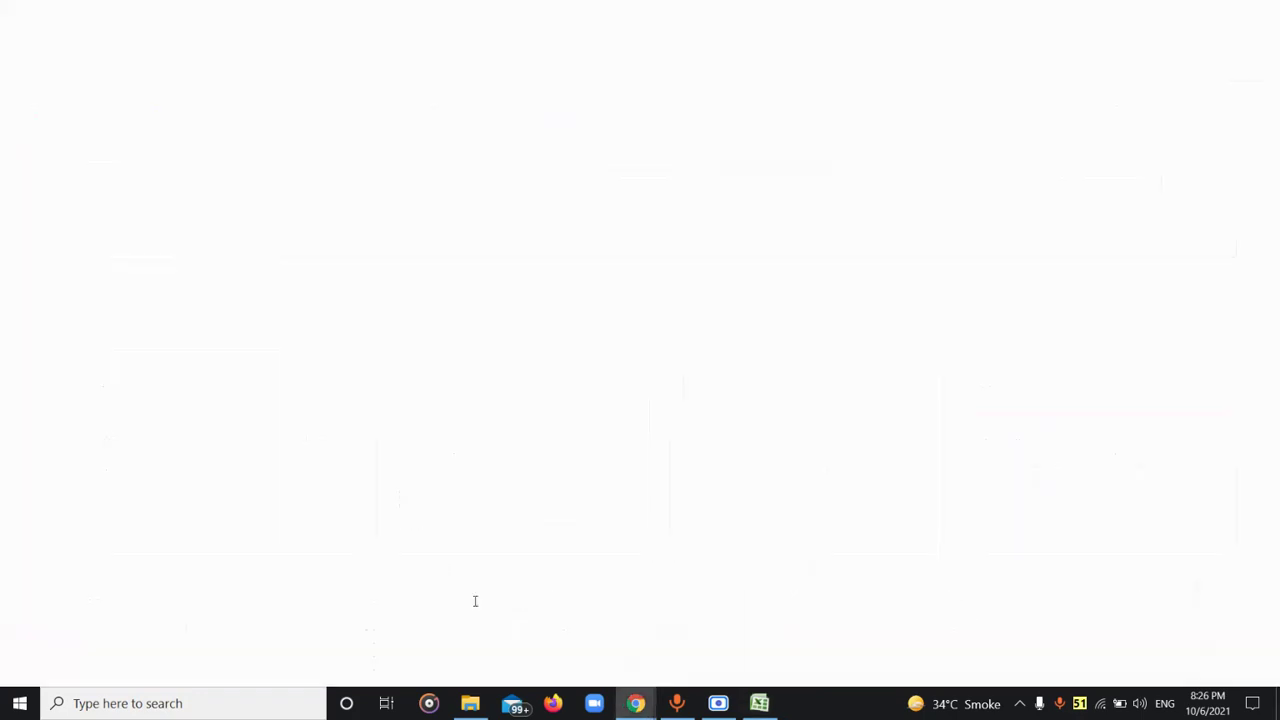
click(1277, 255)
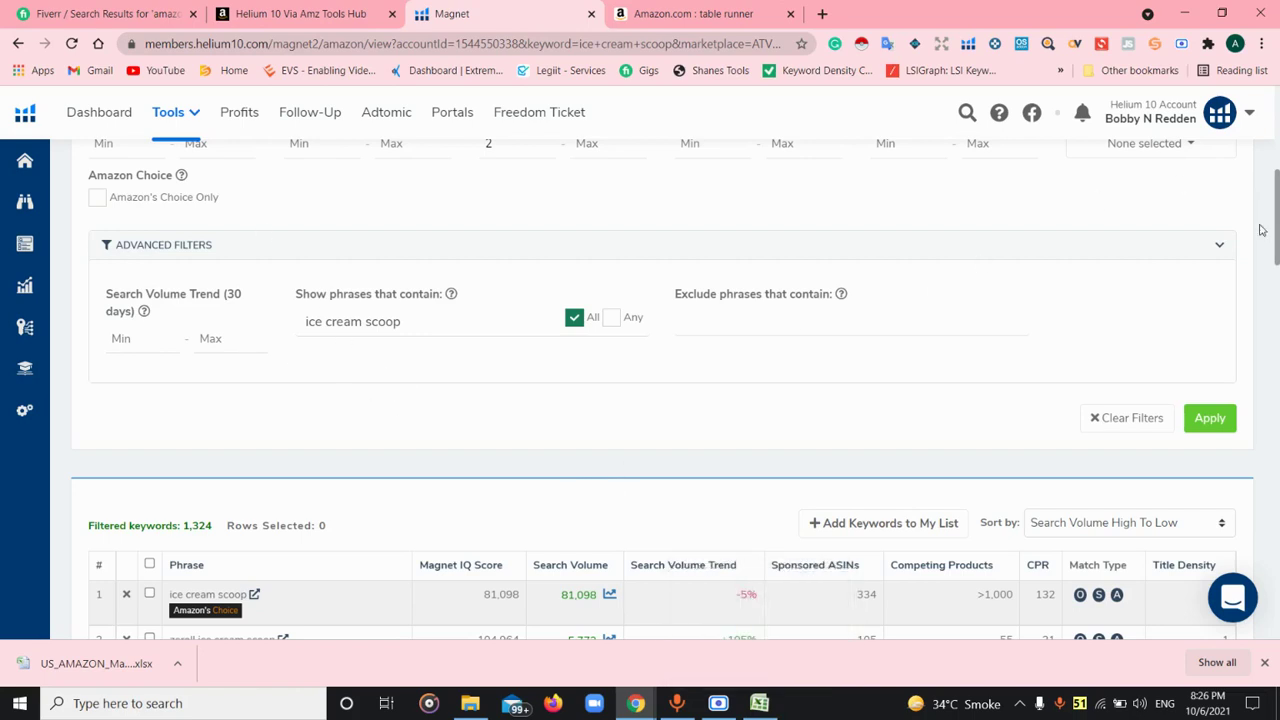
drag(1276, 232, 1276, 205)
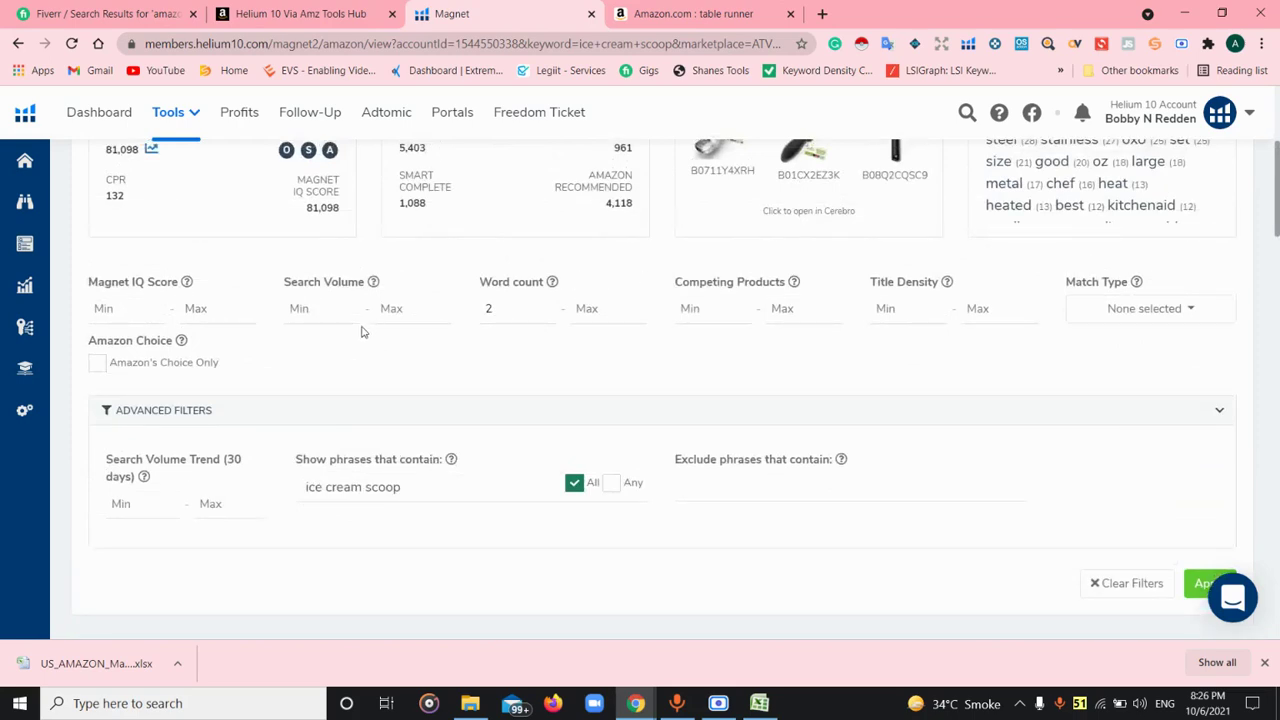
Filter the Magnet keywords by a minimum search volume of 2000 and collapse the advanced filters
click(320, 308)
text(2000)
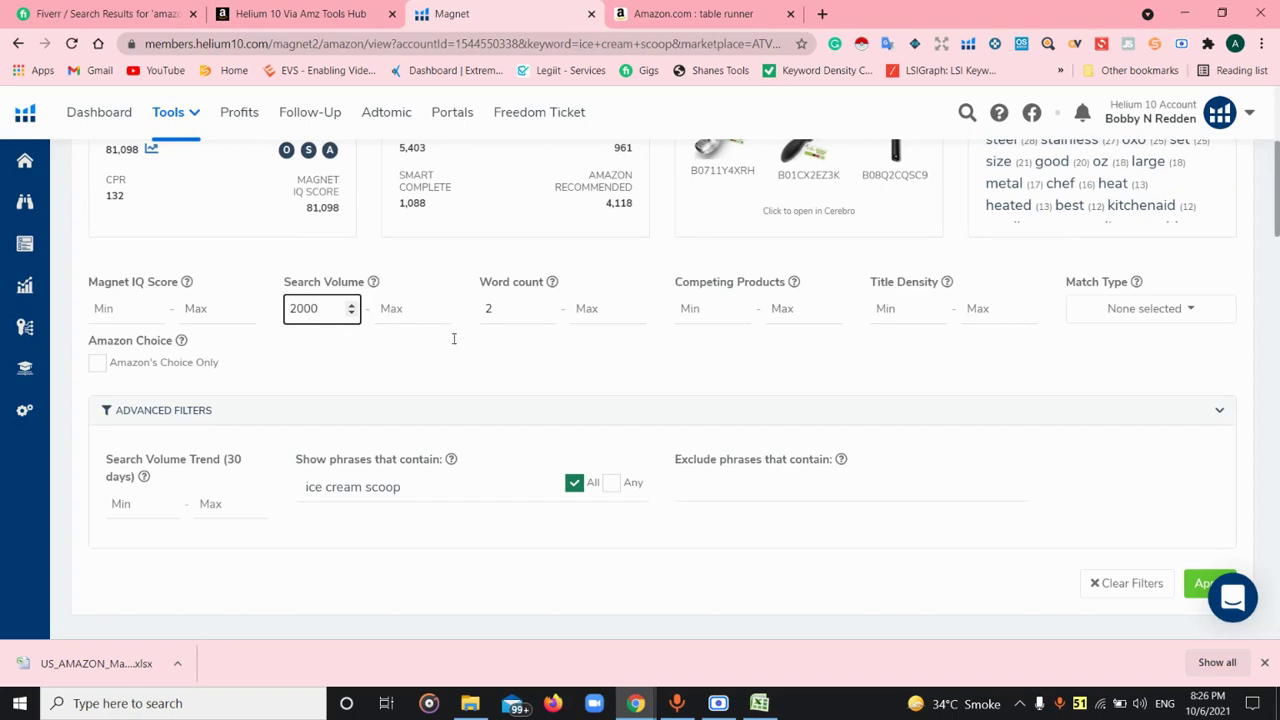
click(1190, 588)
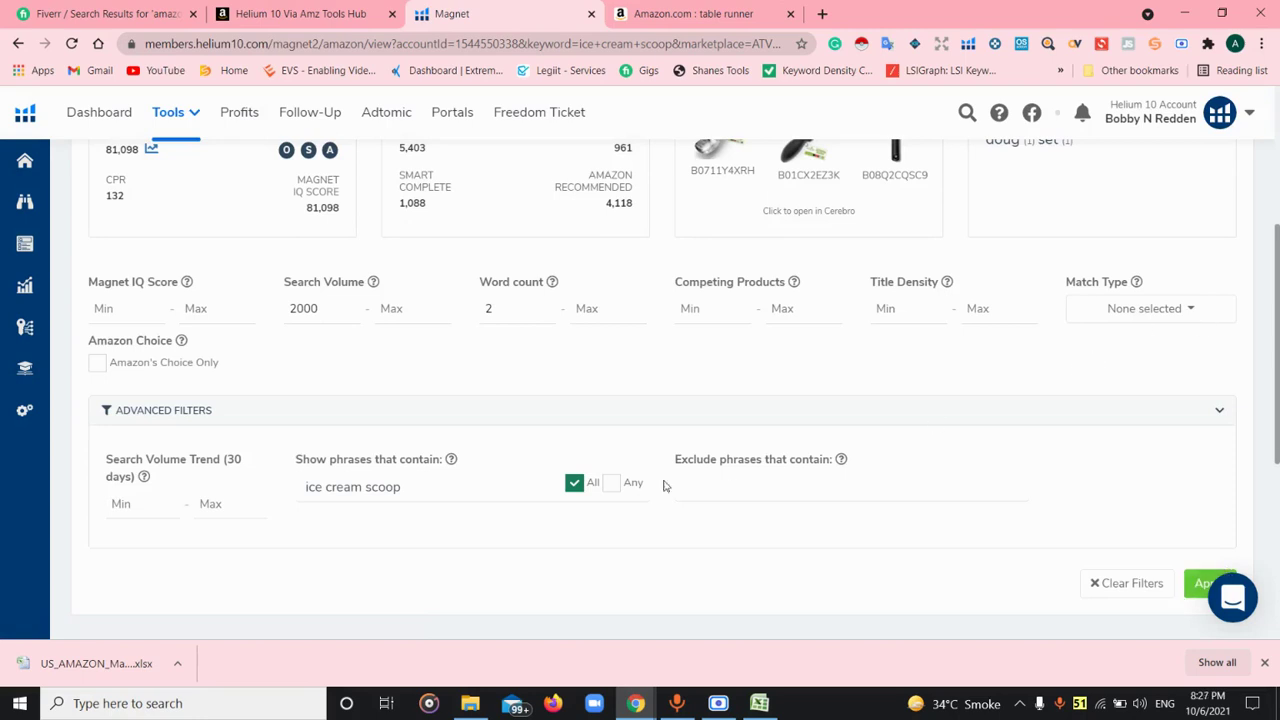
click(152, 418)
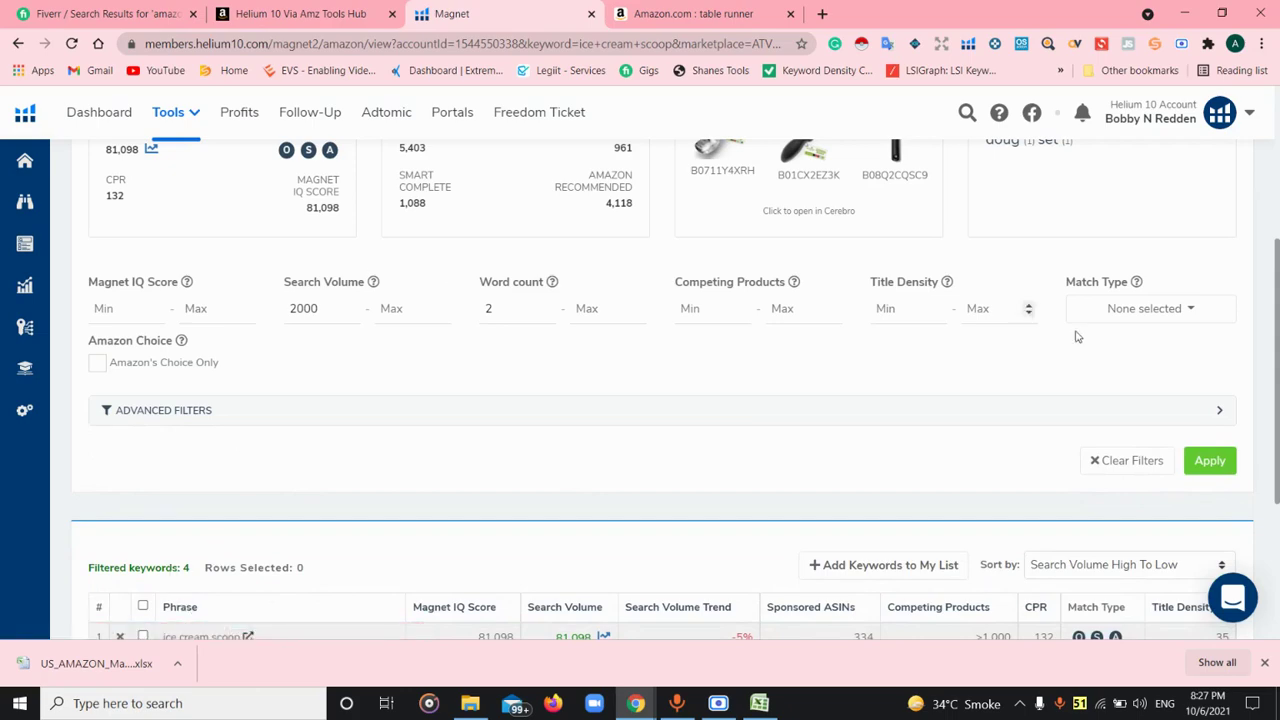
scroll(1277, 345, up, 3)
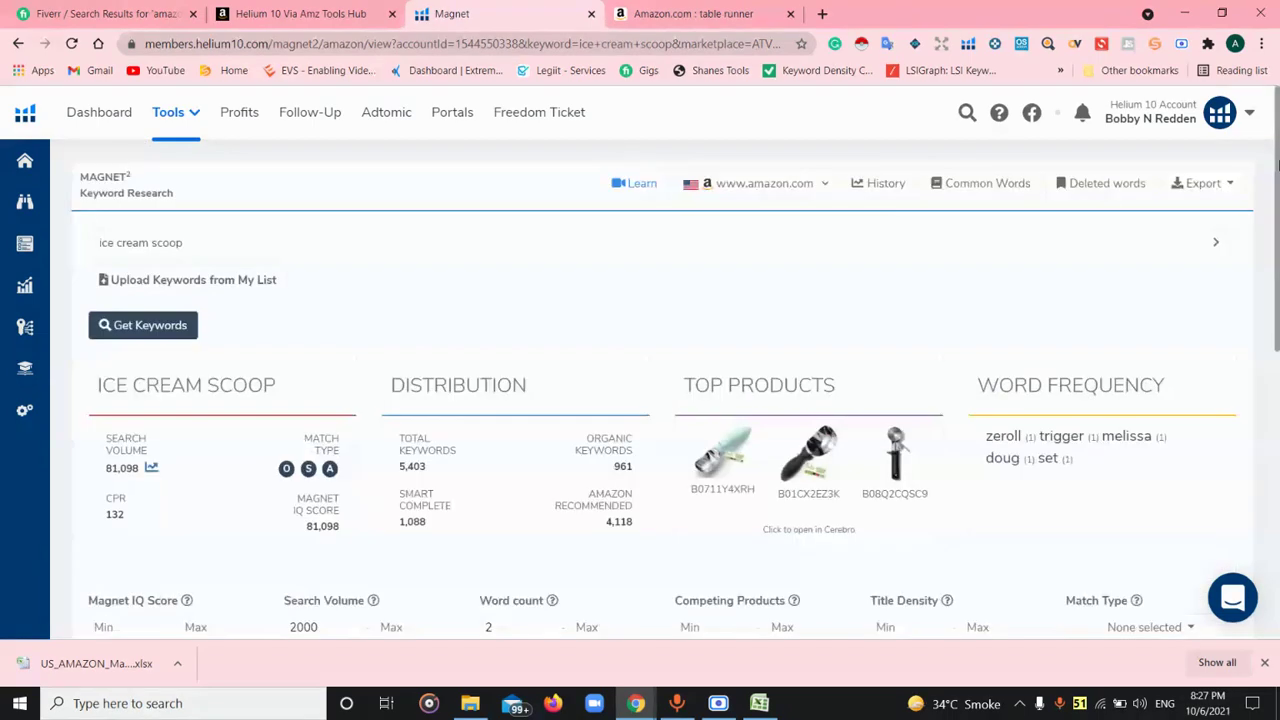
scroll(1115, 204, down, 3)
scroll(1175, 125, up, 3)
Lower the minimum search volume filter to 1000, apply it and view the filtered keywords
double_click(340, 627)
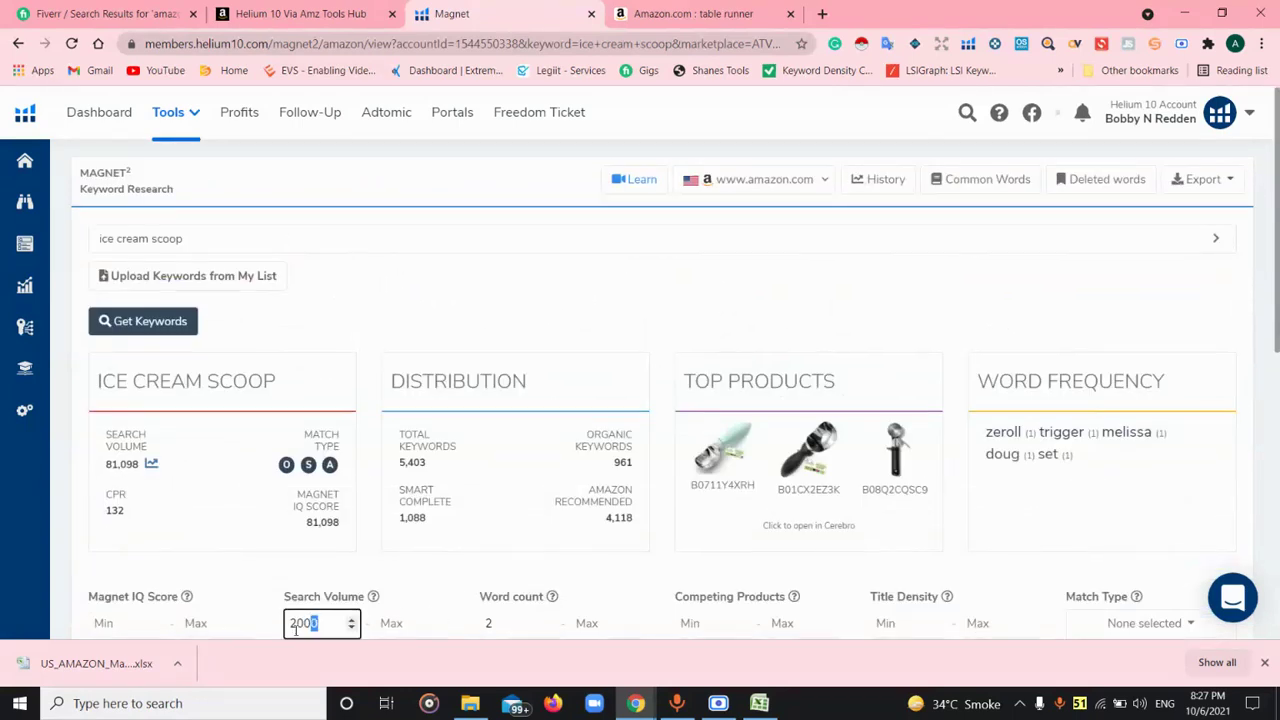
scroll(340, 500, down, 2)
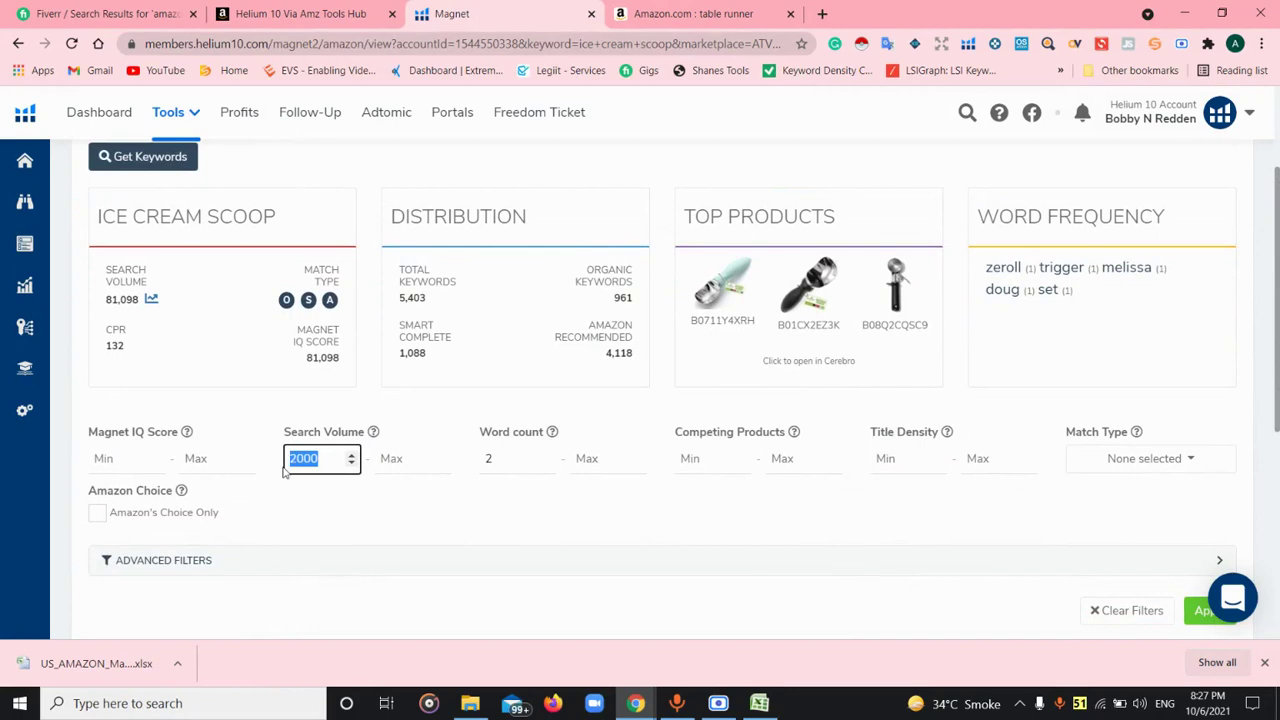
text(1000)
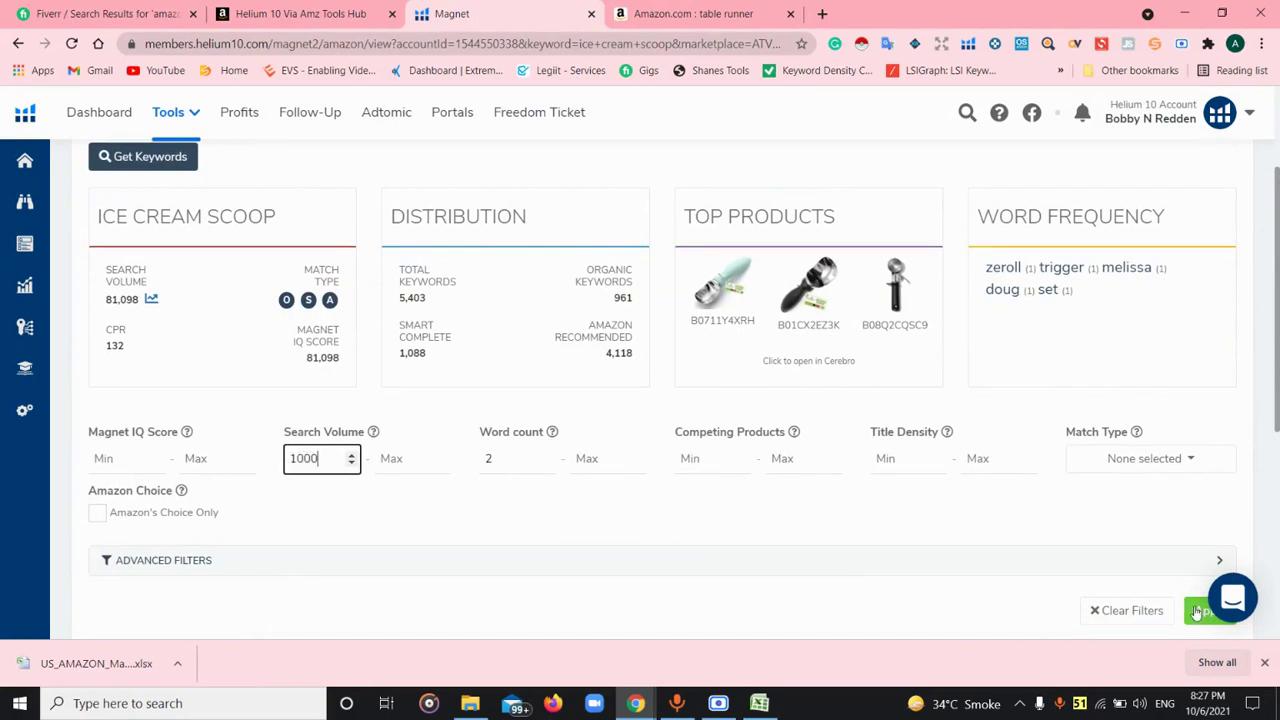
click(1200, 611)
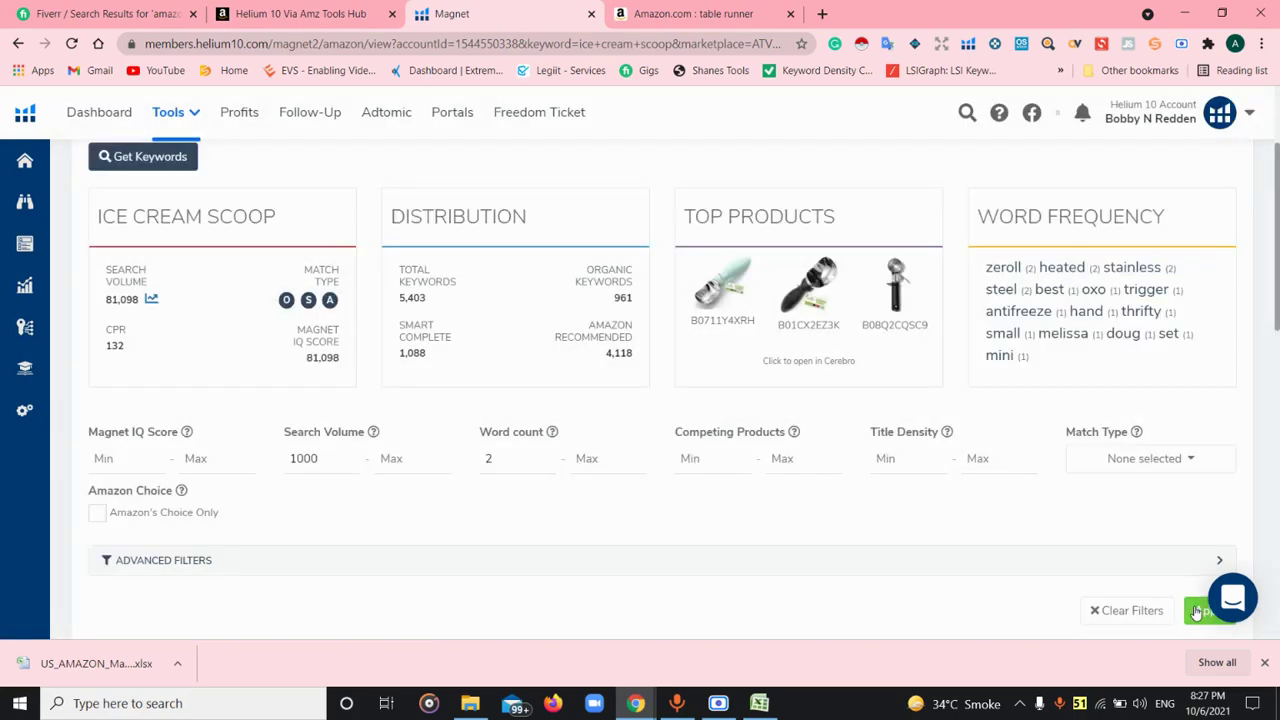
scroll(1196, 612, down, 2)
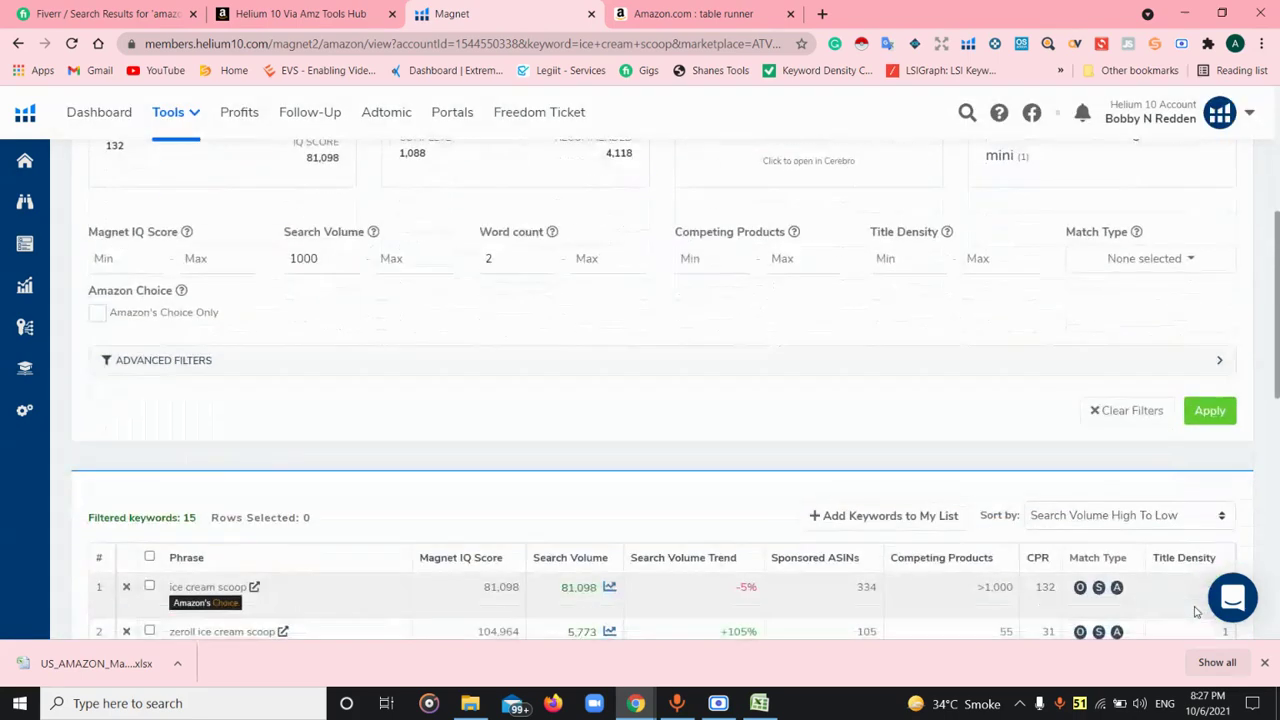
scroll(1196, 612, up, 2)
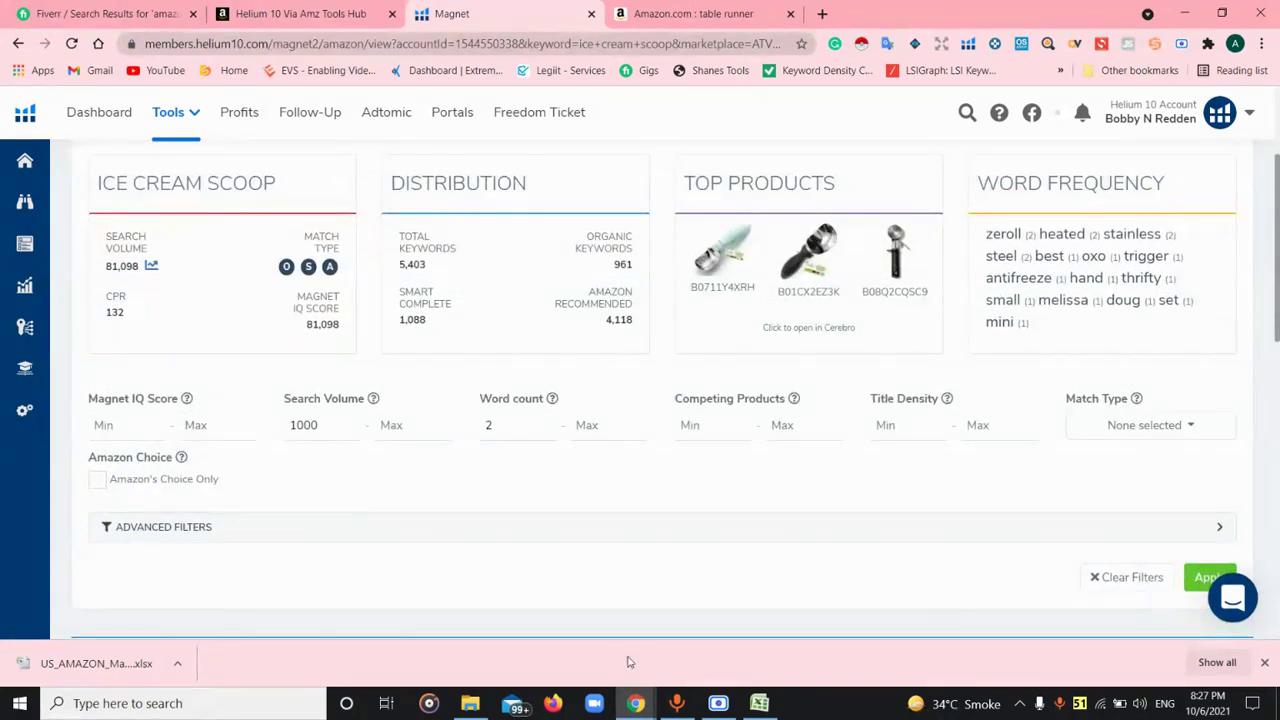
Set the minimum search volume filter to 500, apply it and view the filtered keywords
double_click(333, 424)
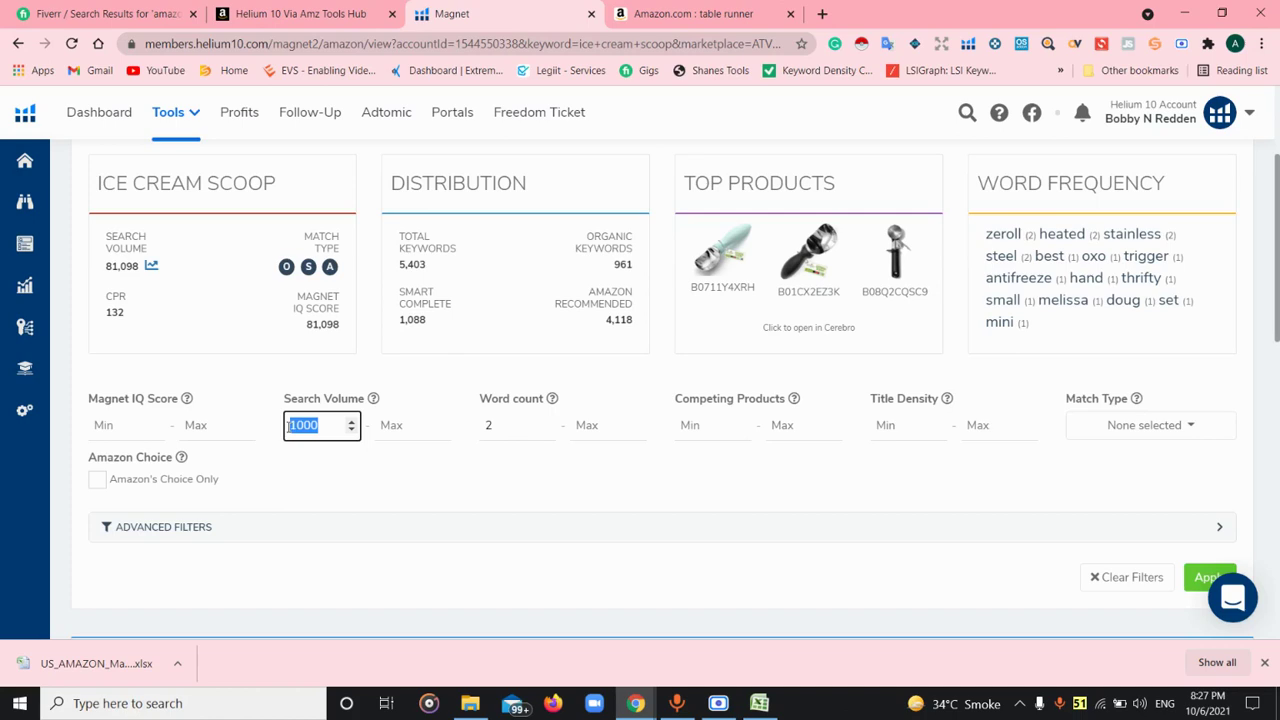
text(5)
key(Return)
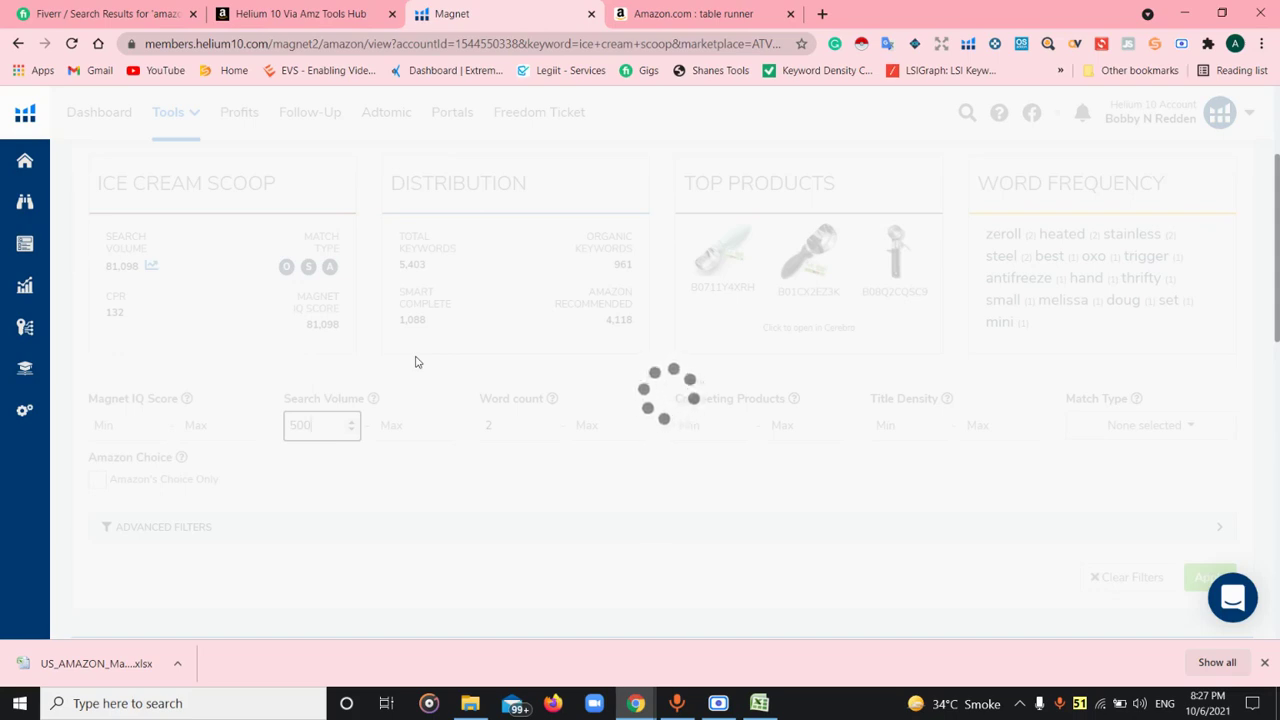
scroll(417, 362, down, 2)
scroll(417, 362, down, 1)
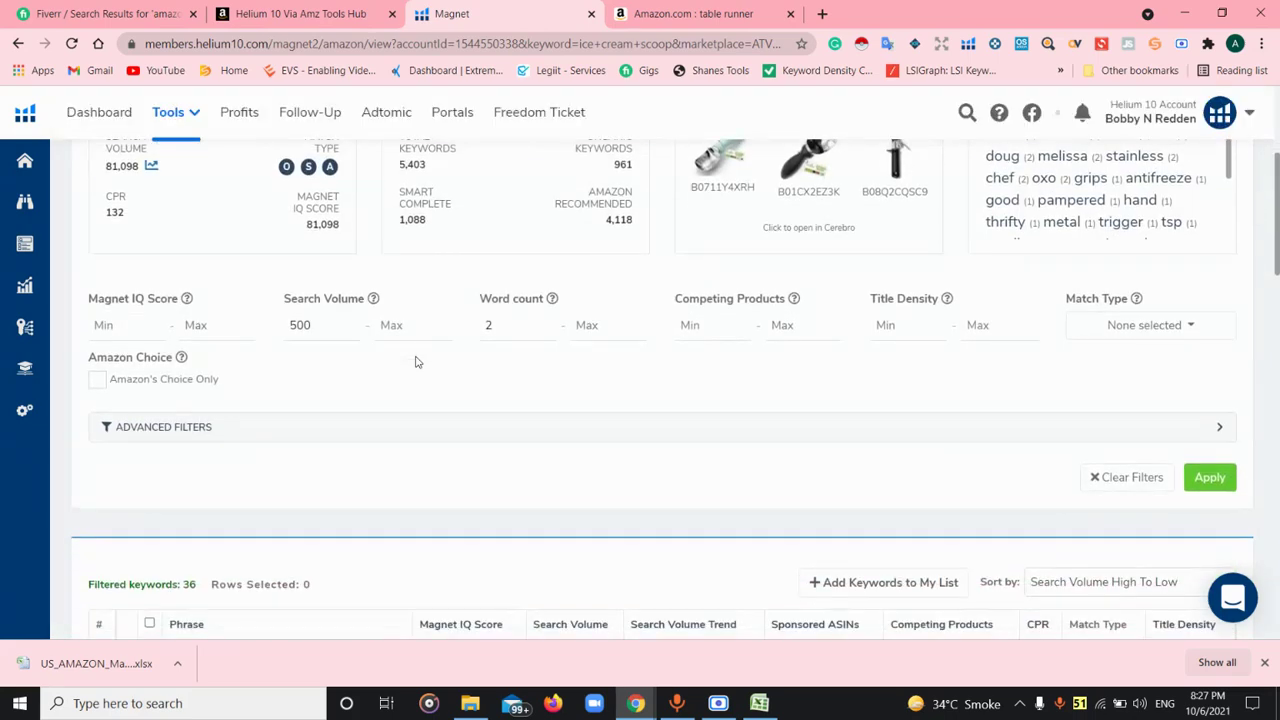
scroll(417, 362, down, 1)
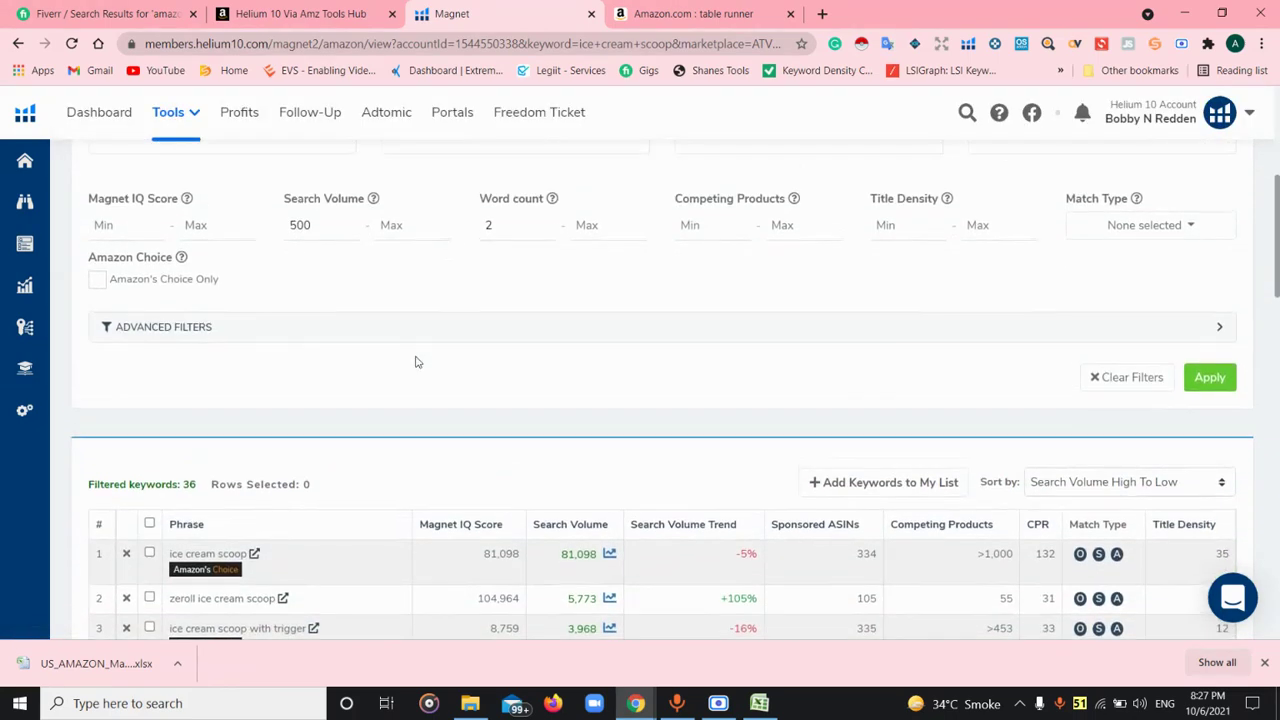
scroll(417, 362, up, 2)
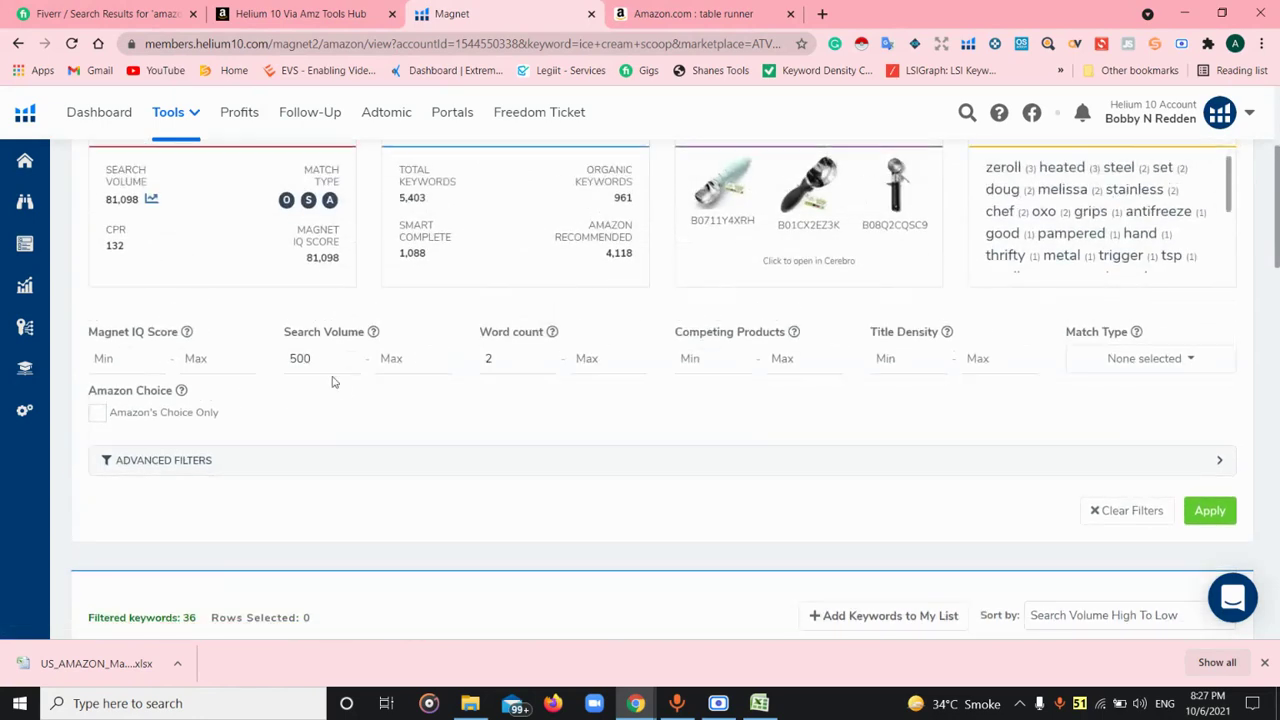
Set the minimum search volume filter to 250, apply it and view the filtered keyword table
drag(314, 357, 286, 357)
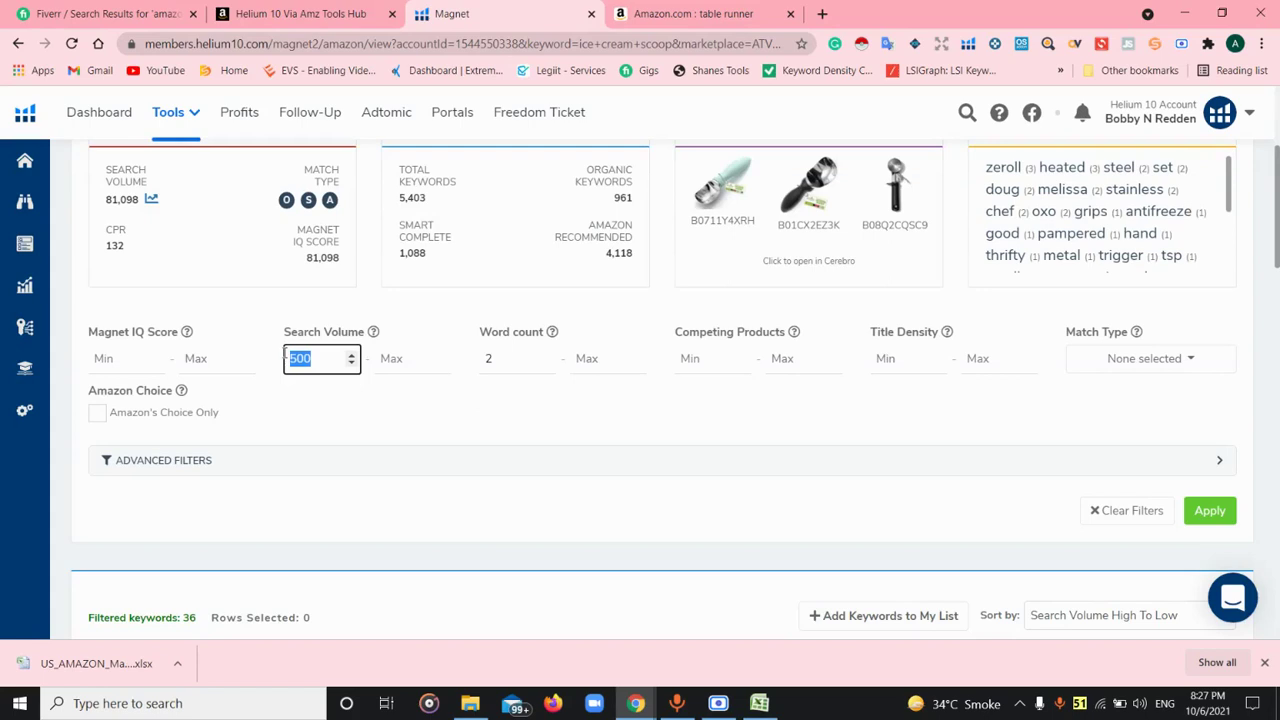
text(2)
key(Return)
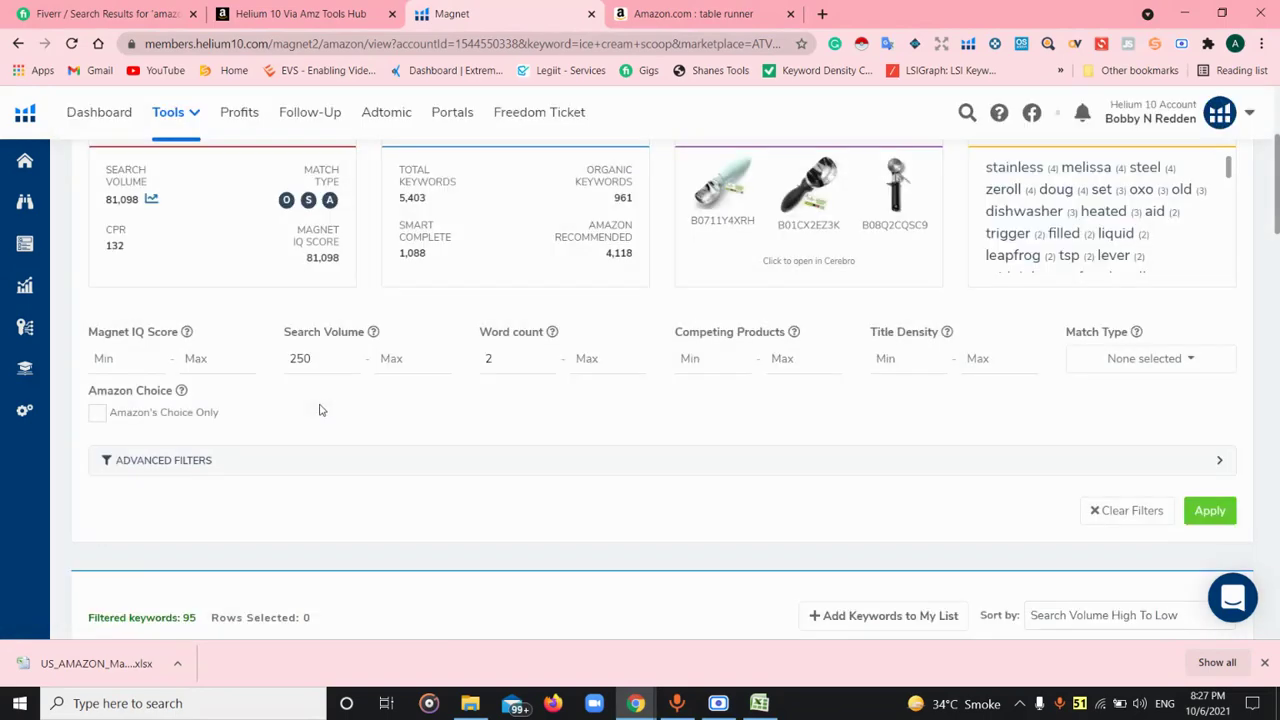
scroll(320, 410, down, 3)
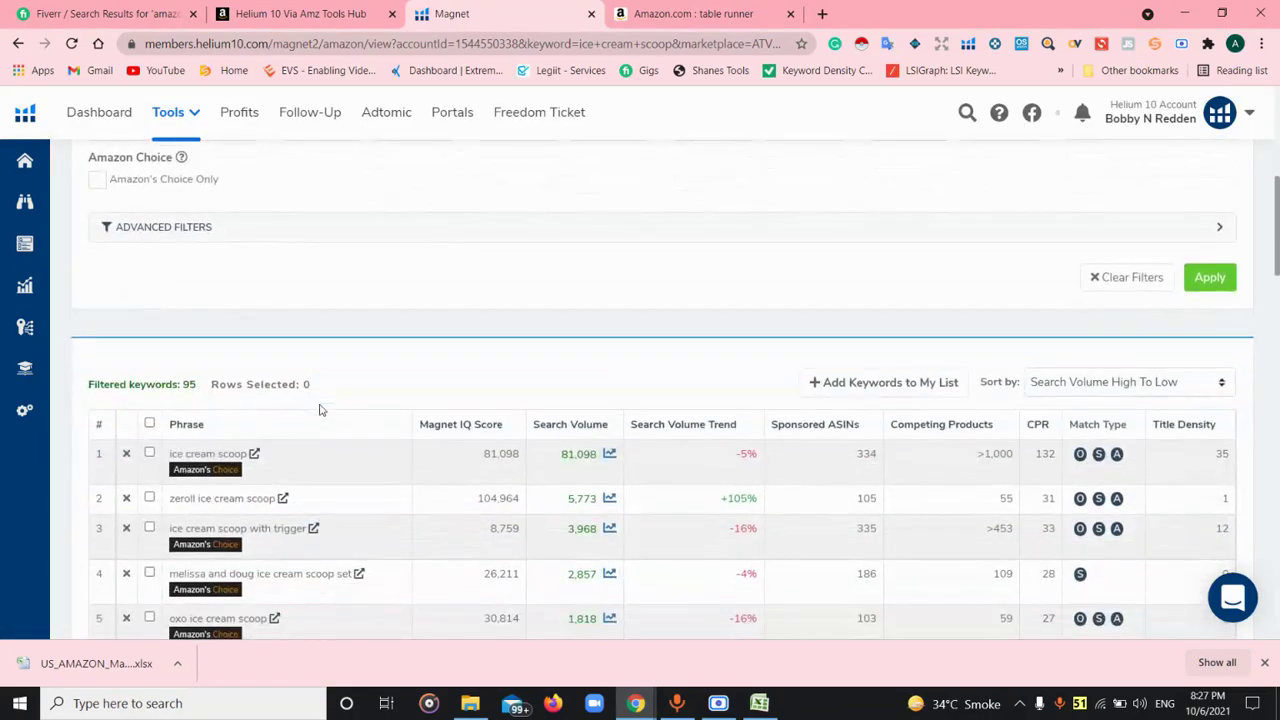
scroll(320, 410, down, 1)
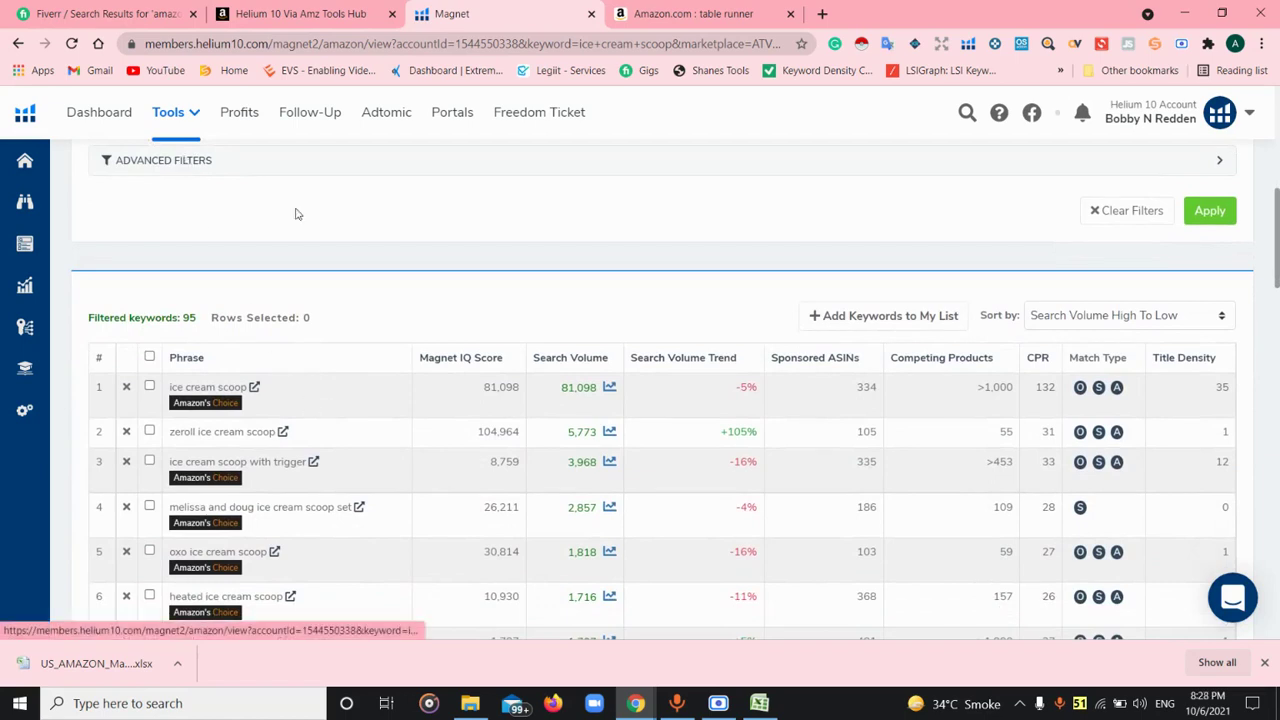
Switch to the ice cream scoop workbook in Excel and review the keywords in the Phrase column down to row 81
click(759, 703)
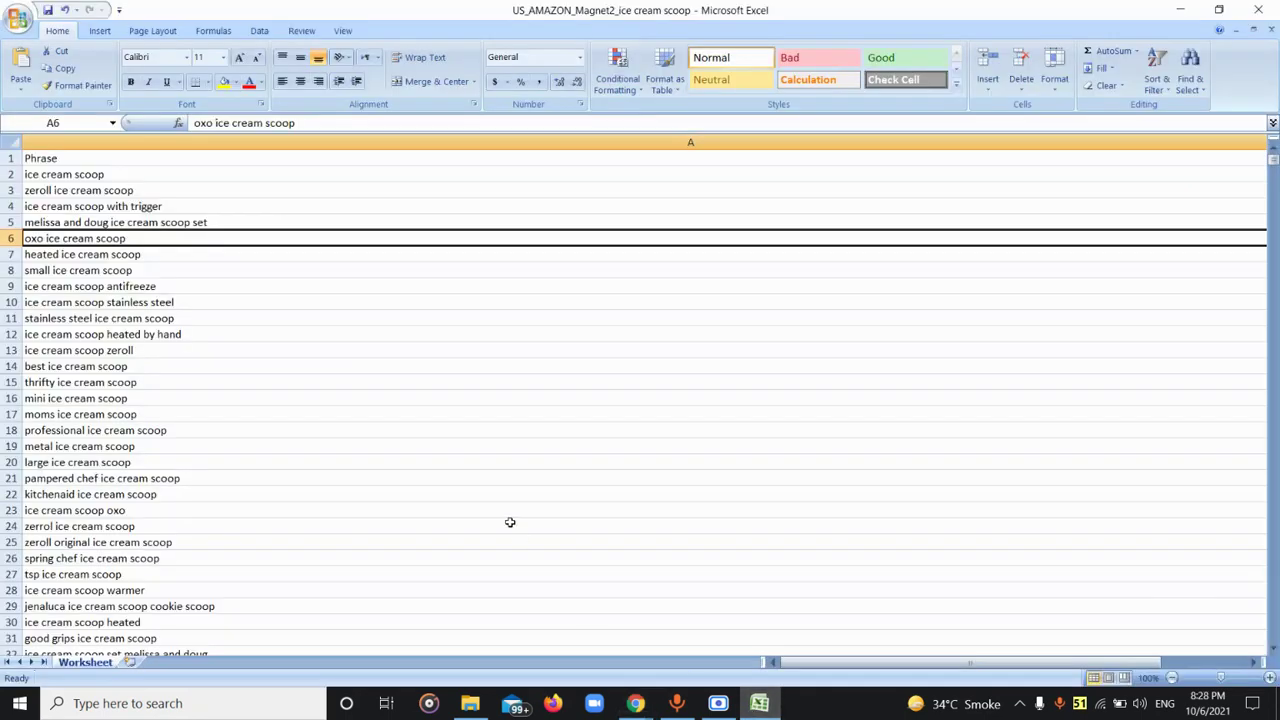
key(Down)
key(Down)
key(Down)
key(Down)
key(Down)
key(Down)
key(Down)
key(Down)
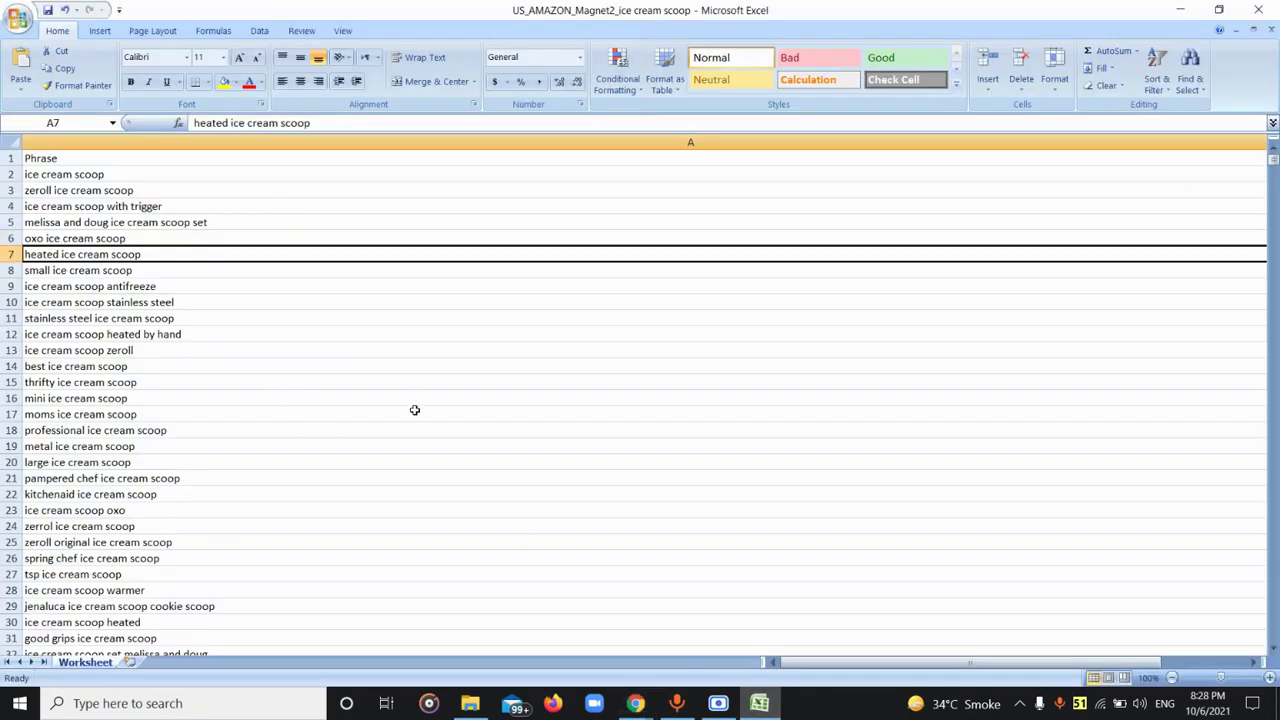
key(Up)
key(Up)
key(Down)
key(Down)
key(Down)
key(Down)
key(Down)
key(Down)
key(Down)
key(Down)
key(Down)
key(Down)
key(Down)
key(Down)
key(Down)
key(Down)
key(Down)
key(Down)
key(Down)
key(Down)
key(Down)
key(Down)
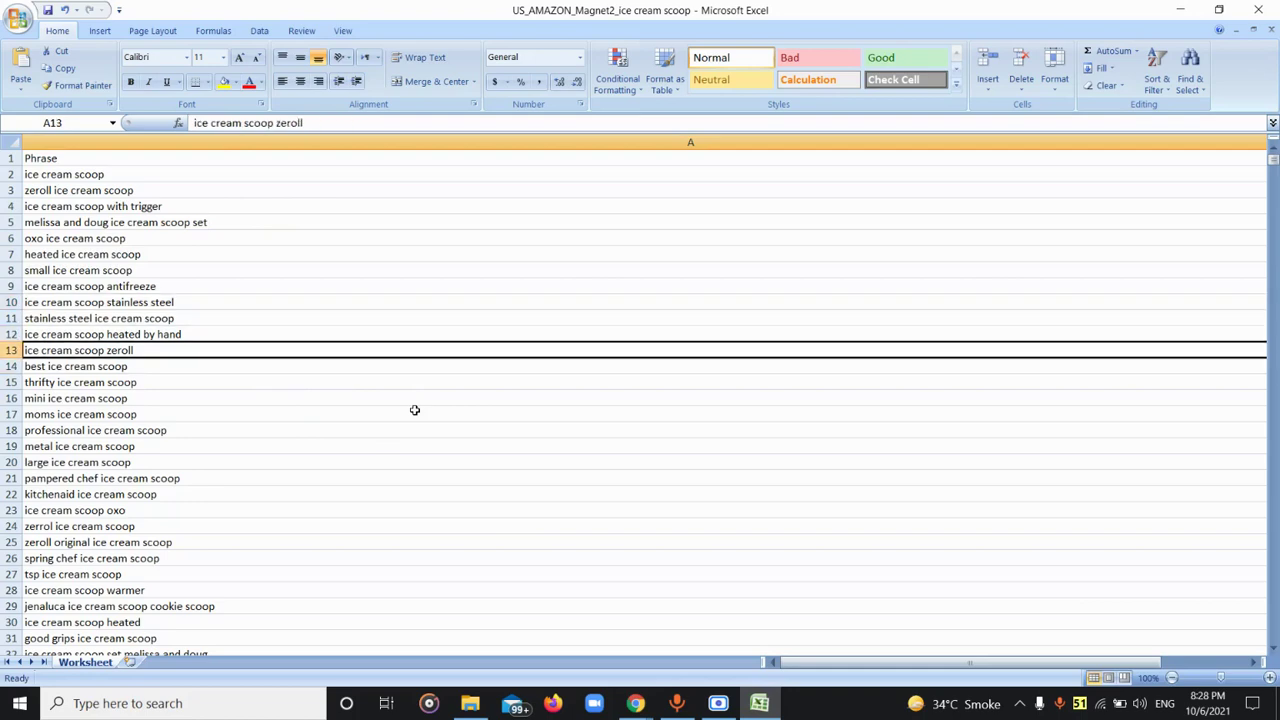
key(Down)
key(Down)
key(Down)
key(Down)
key(Down)
key(Down)
key(Down)
key(Down)
key(Down)
key(Down)
key(Down)
key(Down)
key(Down)
key(Down)
key(Down)
key(Up)
key(Up)
key(Up)
key(Up)
key(Up)
key(Up)
key(Up)
key(Up)
key(Up)
key(Up)
key(Up)
key(Up)
key(Up)
key(Up)
key(Up)
key(Up)
key(Up)
key(Up)
key(Up)
key(Up)
key(Down)
key(Down)
key(Down)
key(Down)
key(Down)
key(Down)
key(Down)
key(Down)
key(Down)
key(Down)
key(Down)
key(Down)
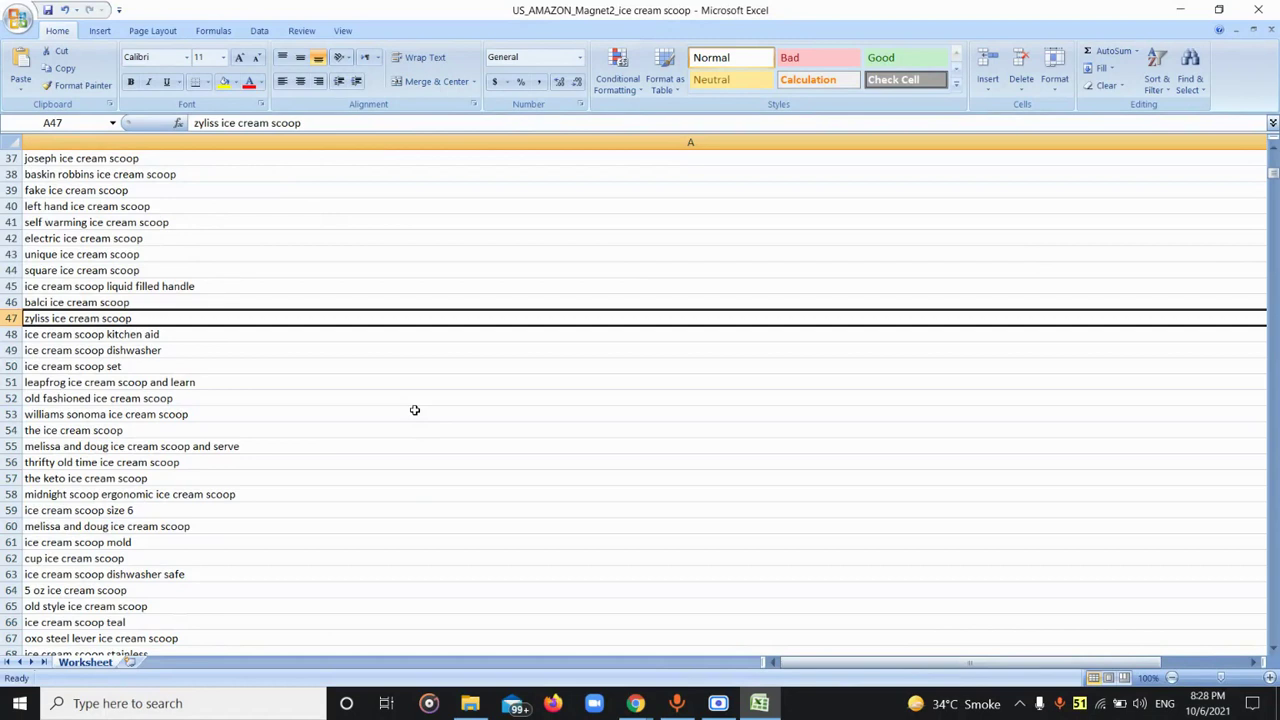
key(Down)
key(Down)
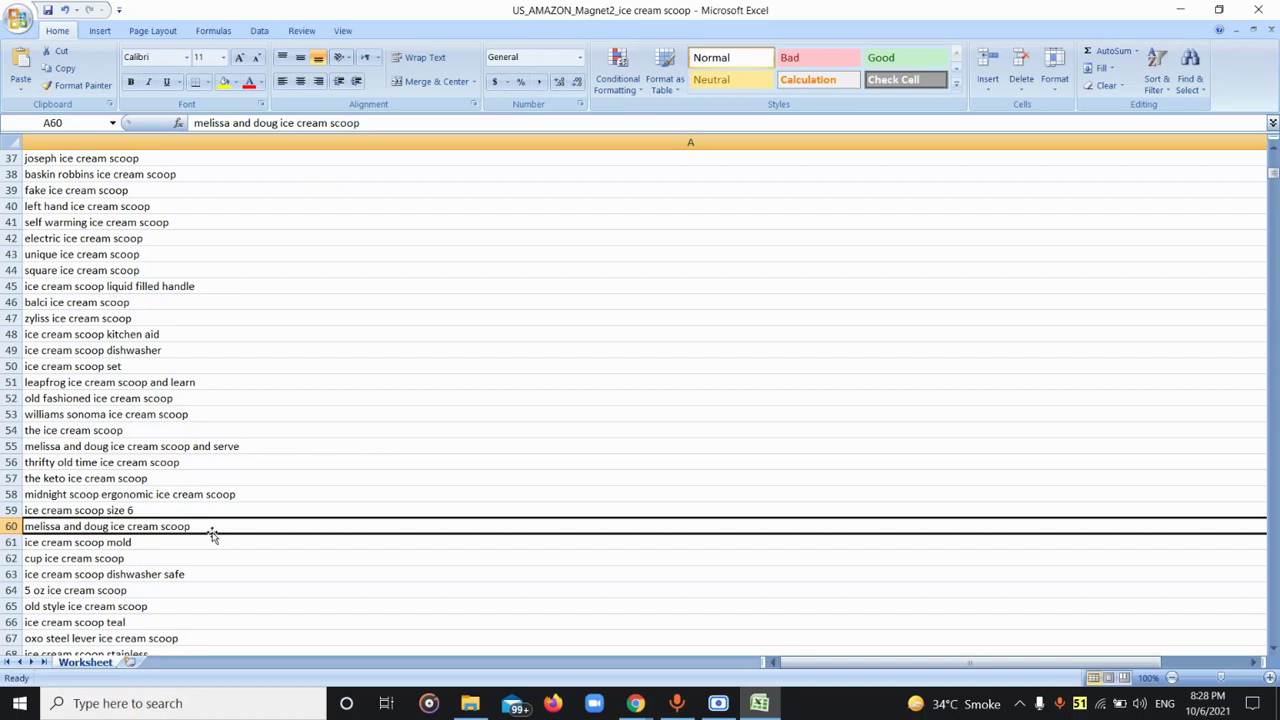
key(Down)
key(Down)
key(Down)
key(Down)
key(Down)
key(Down)
key(Down)
key(Down)
key(Down)
key(Down)
key(Down)
key(Down)
key(Down)
key(Down)
key(Down)
key(Down)
key(Up)
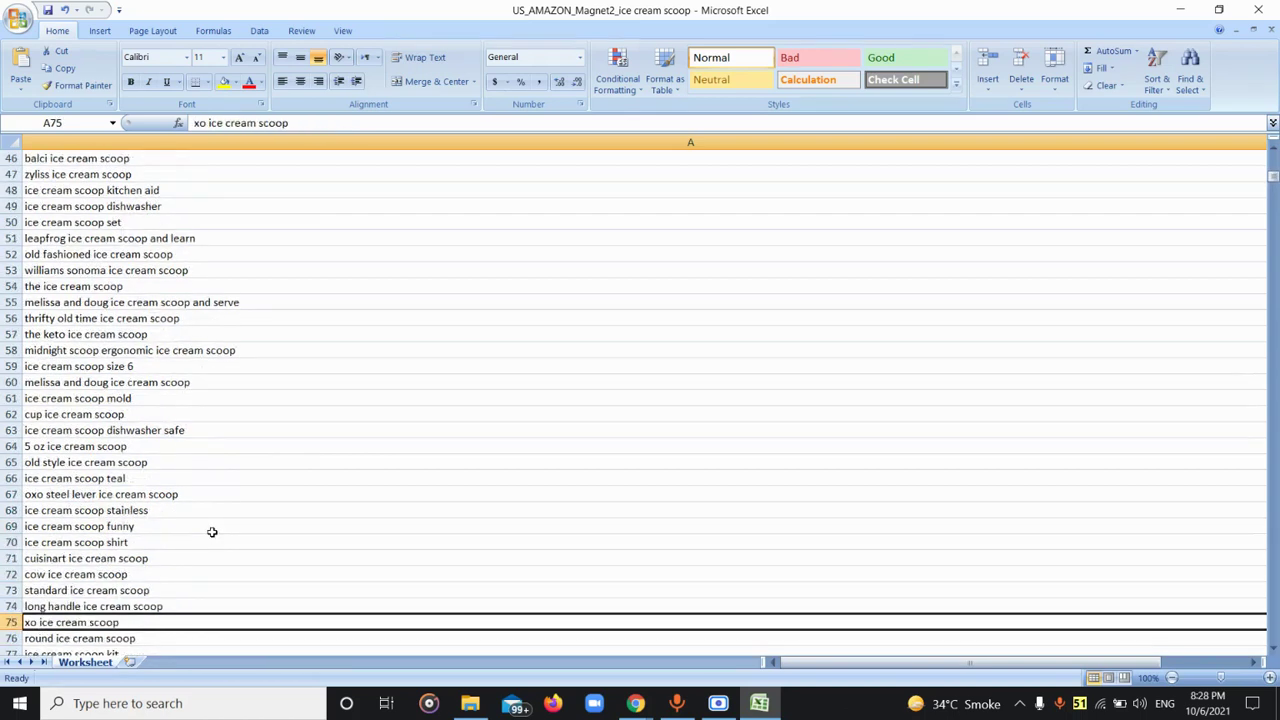
key(Down)
key(Down)
key(Down)
key(Down)
key(Down)
key(Down)
key(Down)
key(Down)
key(Down)
key(Down)
key(Down)
key(Up)
key(Up)
key(Up)
key(Up)
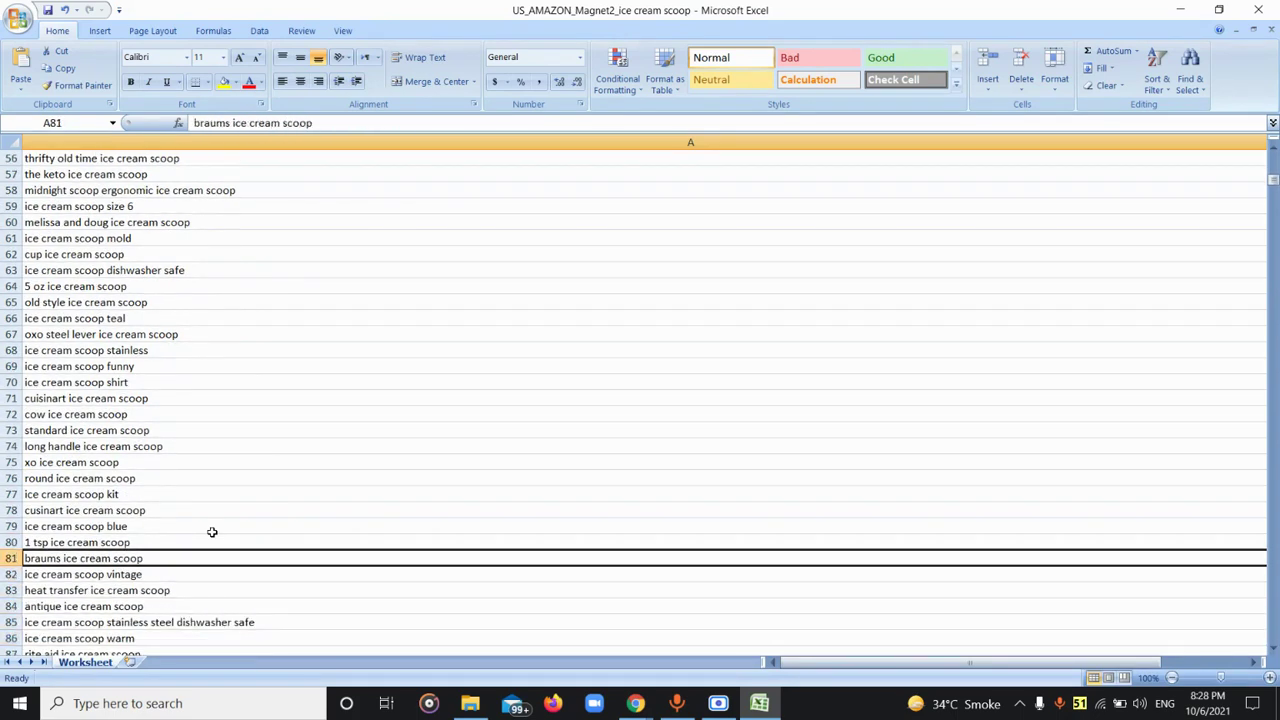
Switch back to Helium 10 in Chrome and open the Cerebro reverse product lookup tool
mouse_move(635, 703)
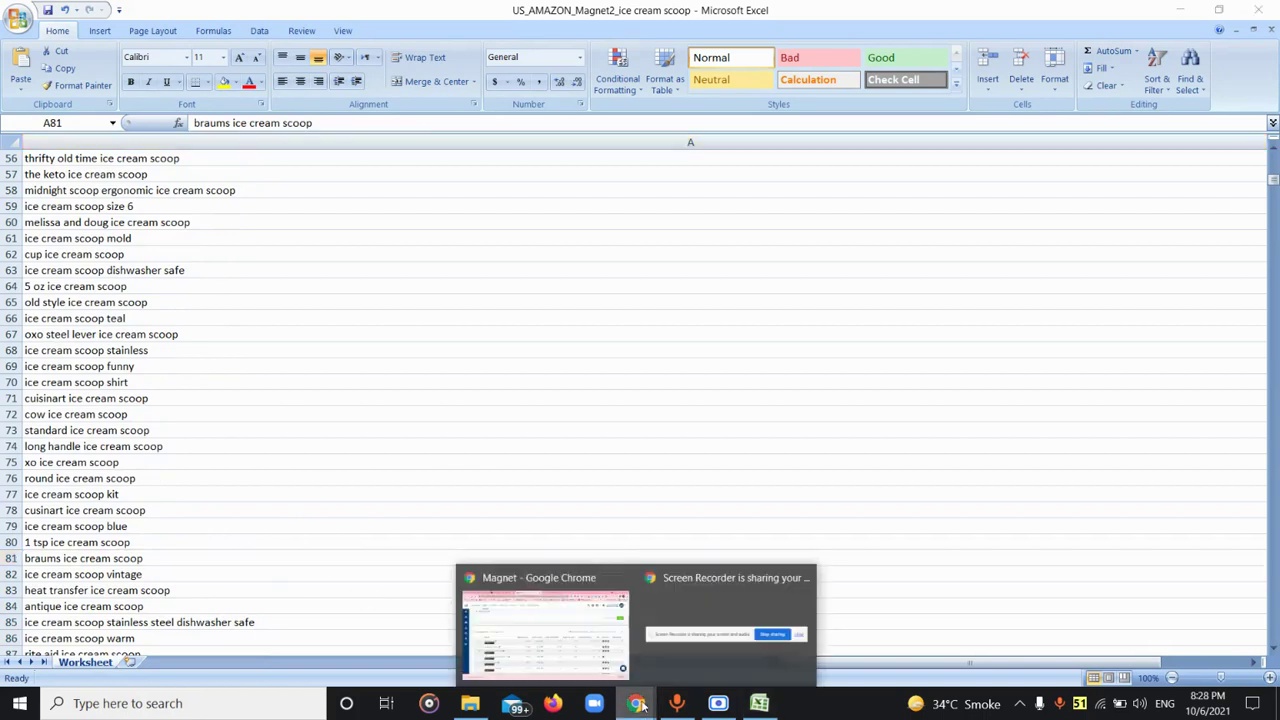
click(546, 614)
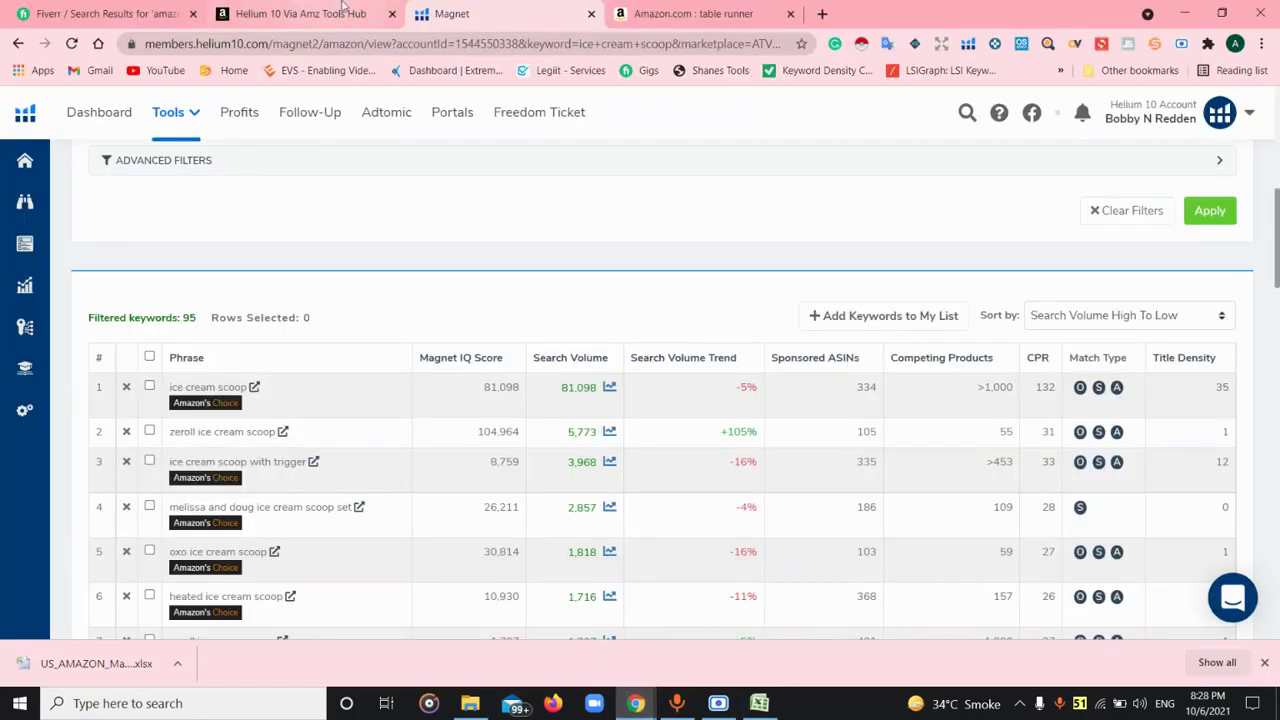
mouse_move(18, 296)
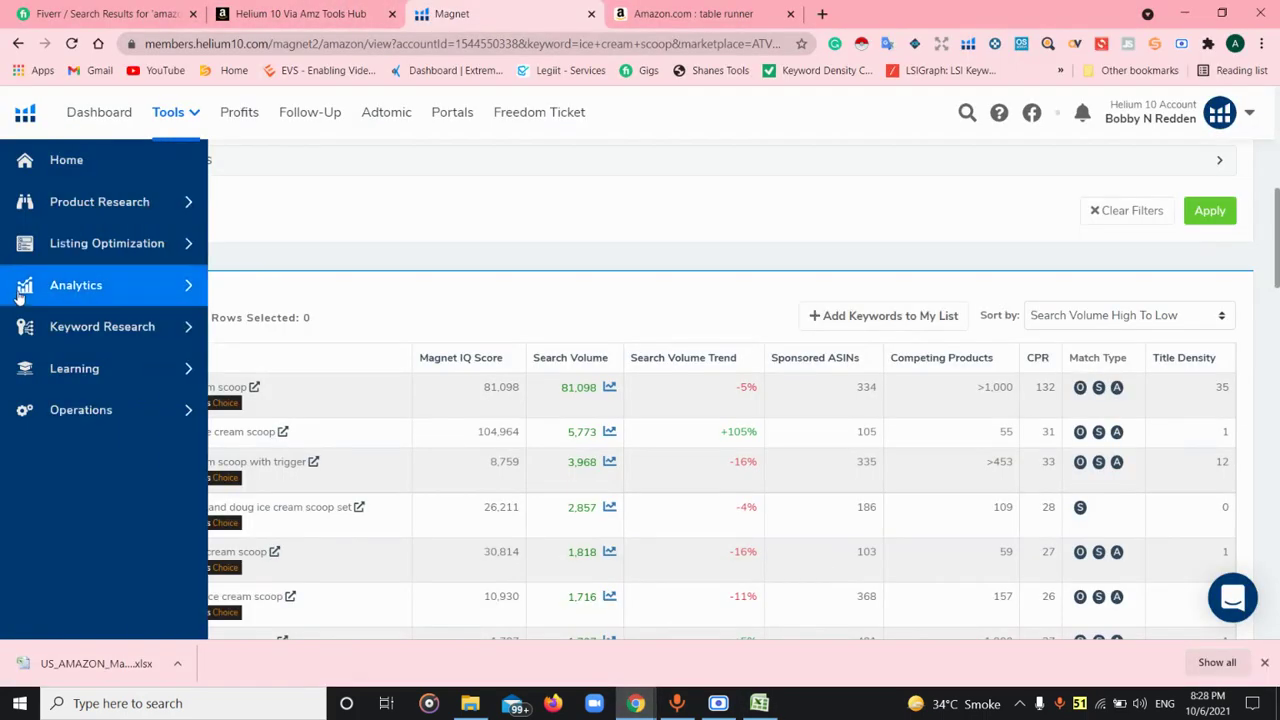
click(106, 329)
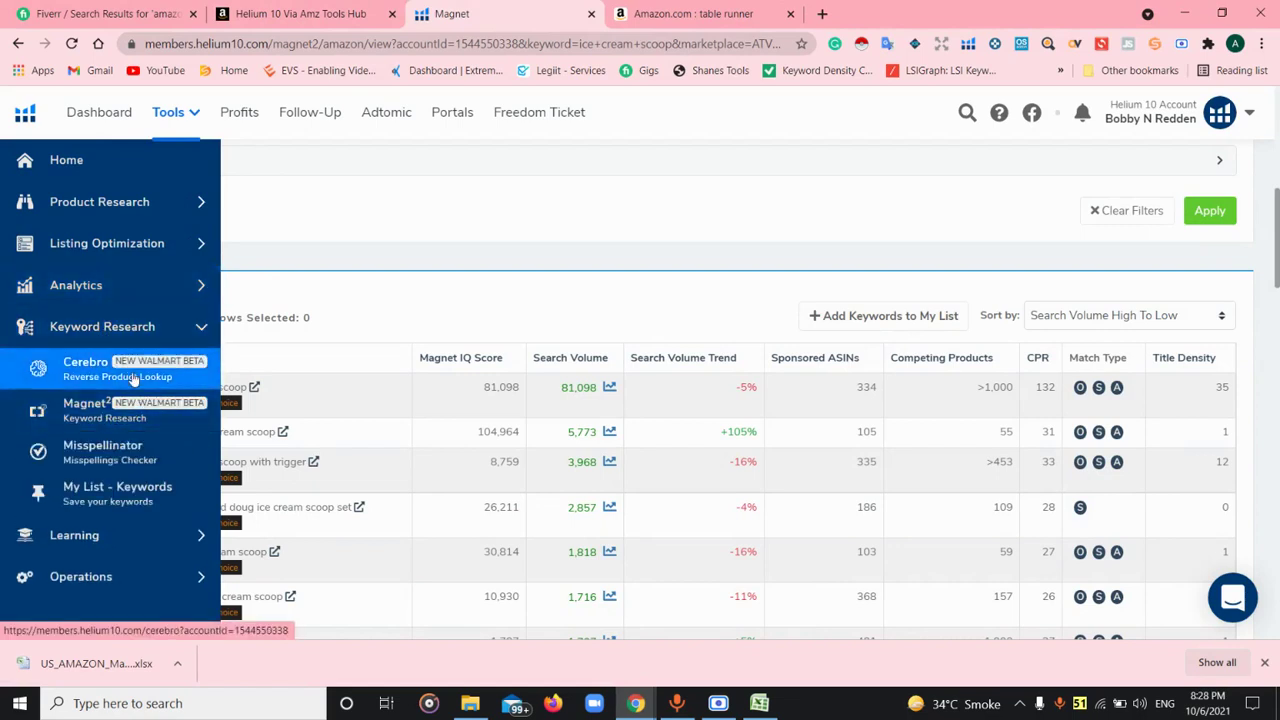
click(134, 379)
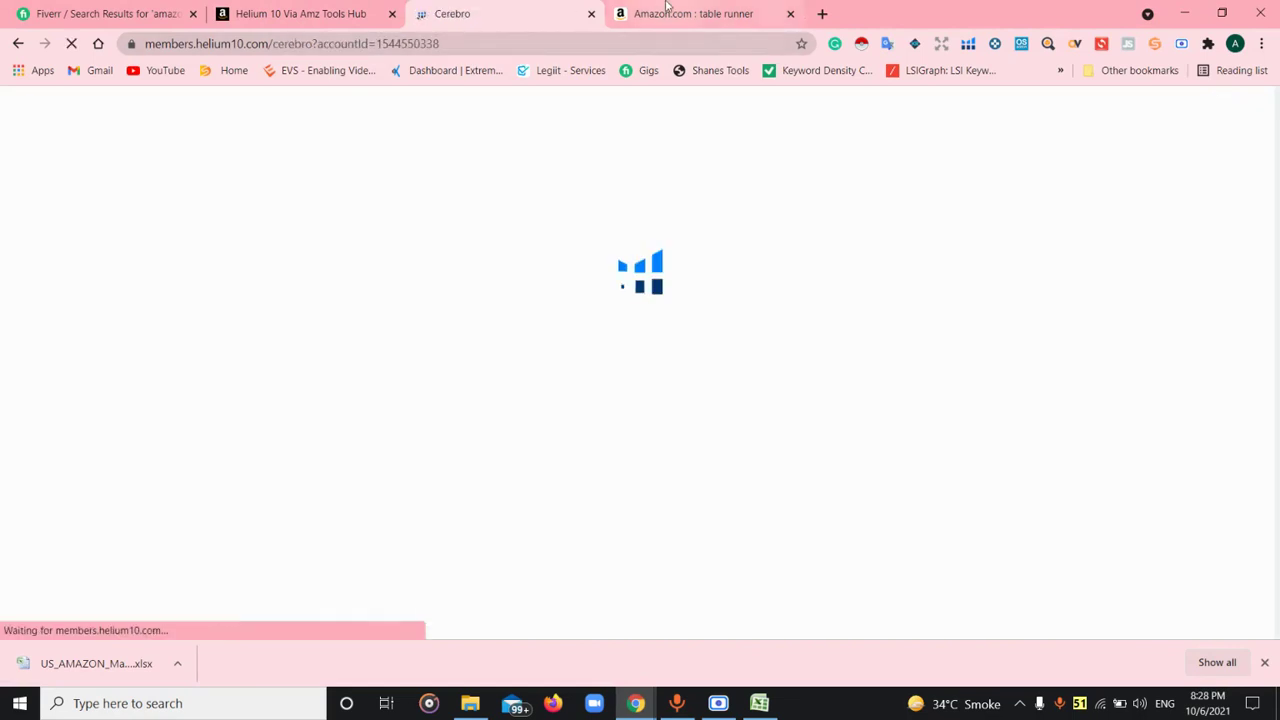
Get the ASIN of the AILUER table runner from the Amazon search results and enter B08YJZ3VV8 in the Cerebro lookup
click(668, 12)
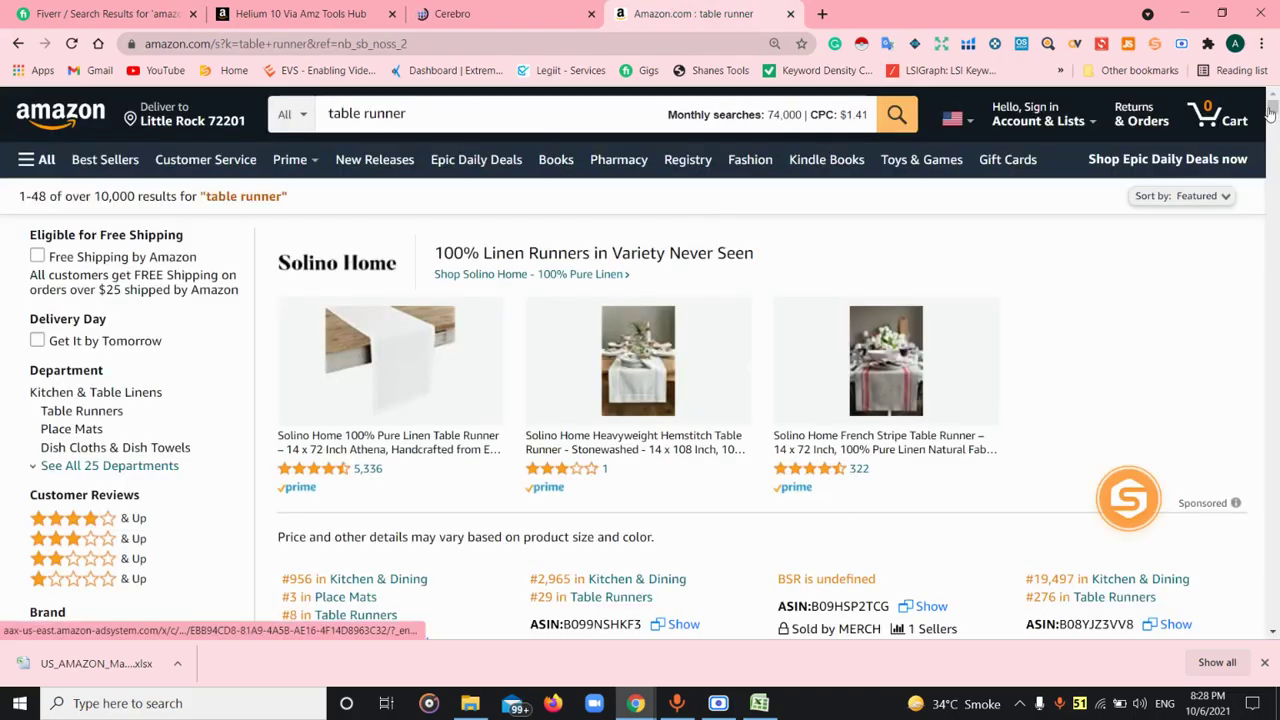
drag(1273, 113, 1273, 133)
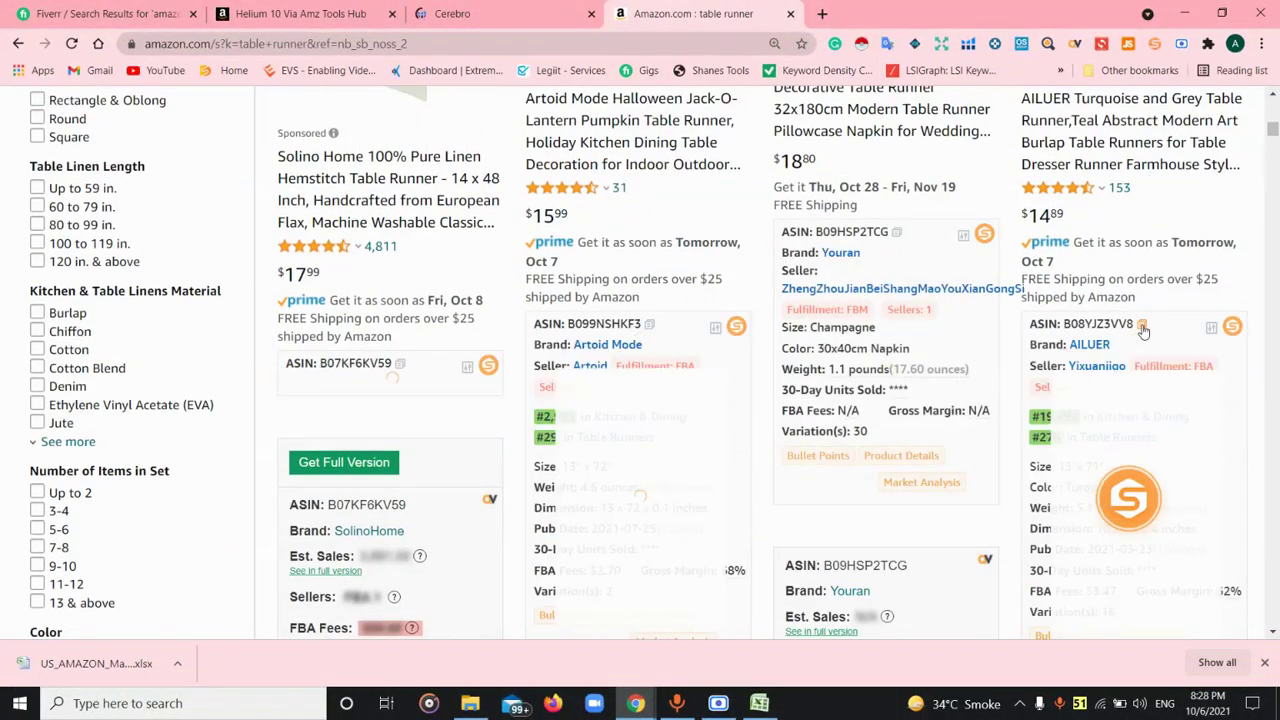
click(533, 13)
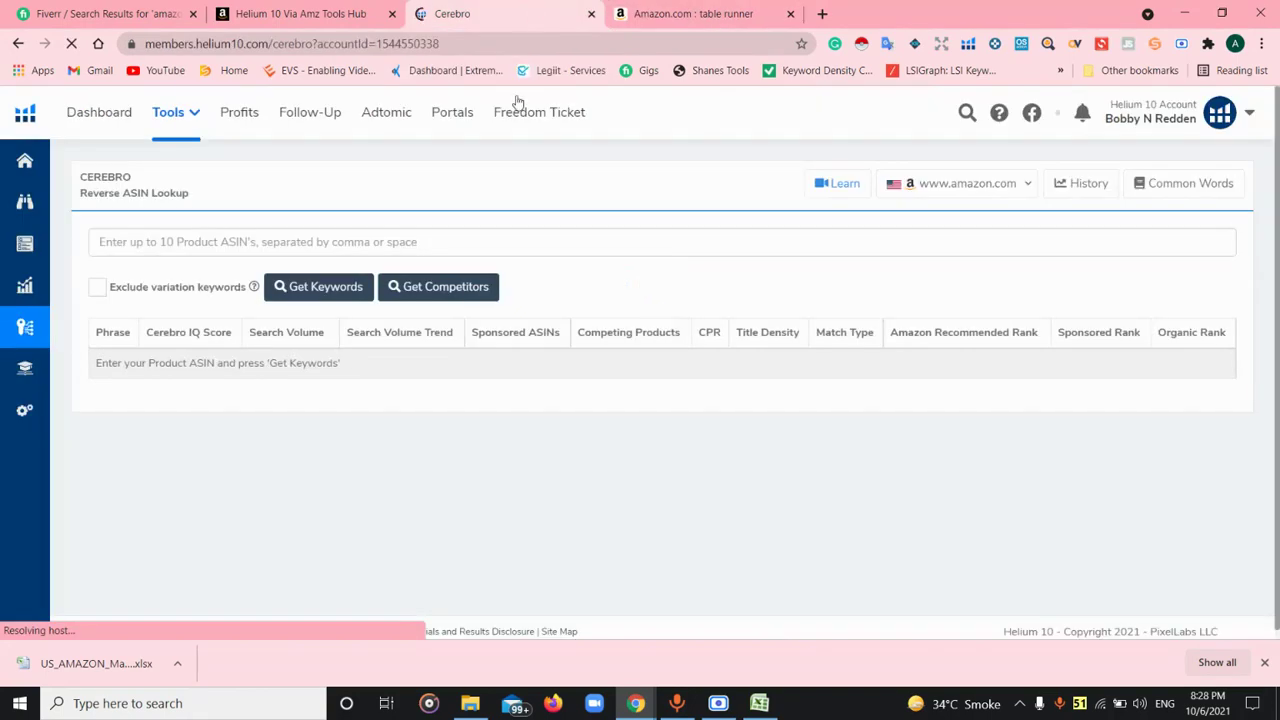
click(386, 242)
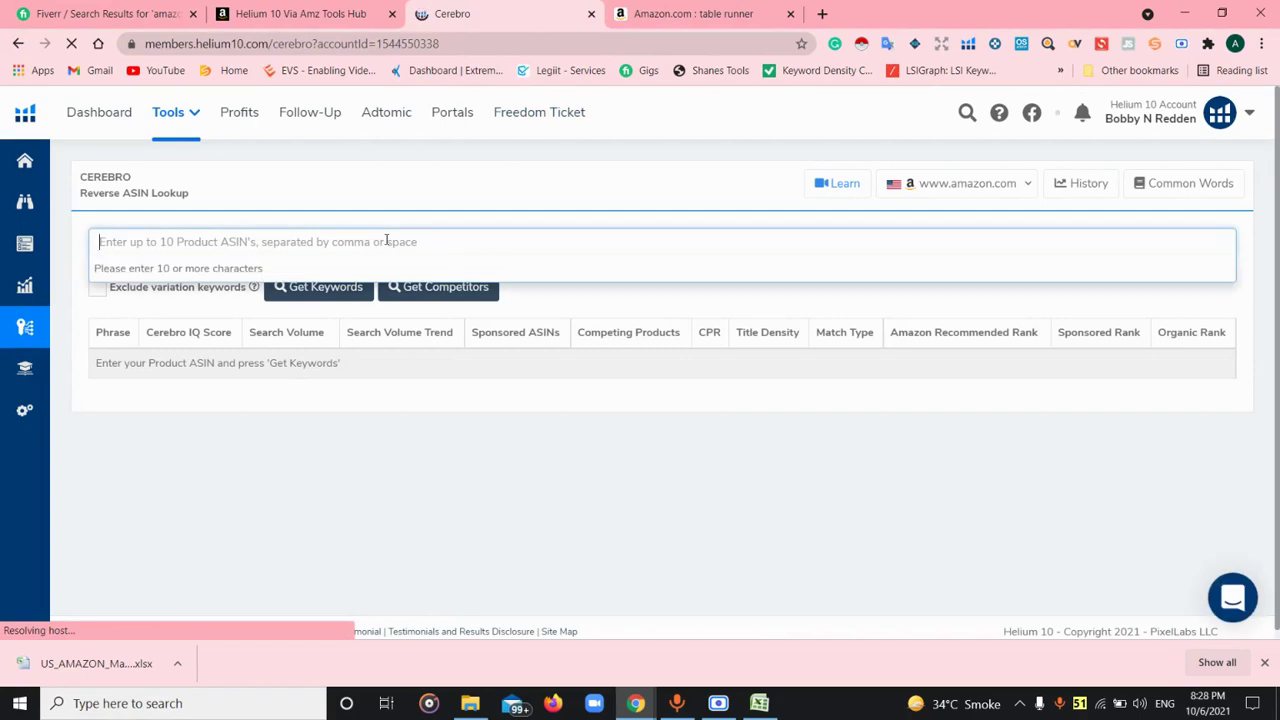
text(B08YJZ3VV8)
key(Return)
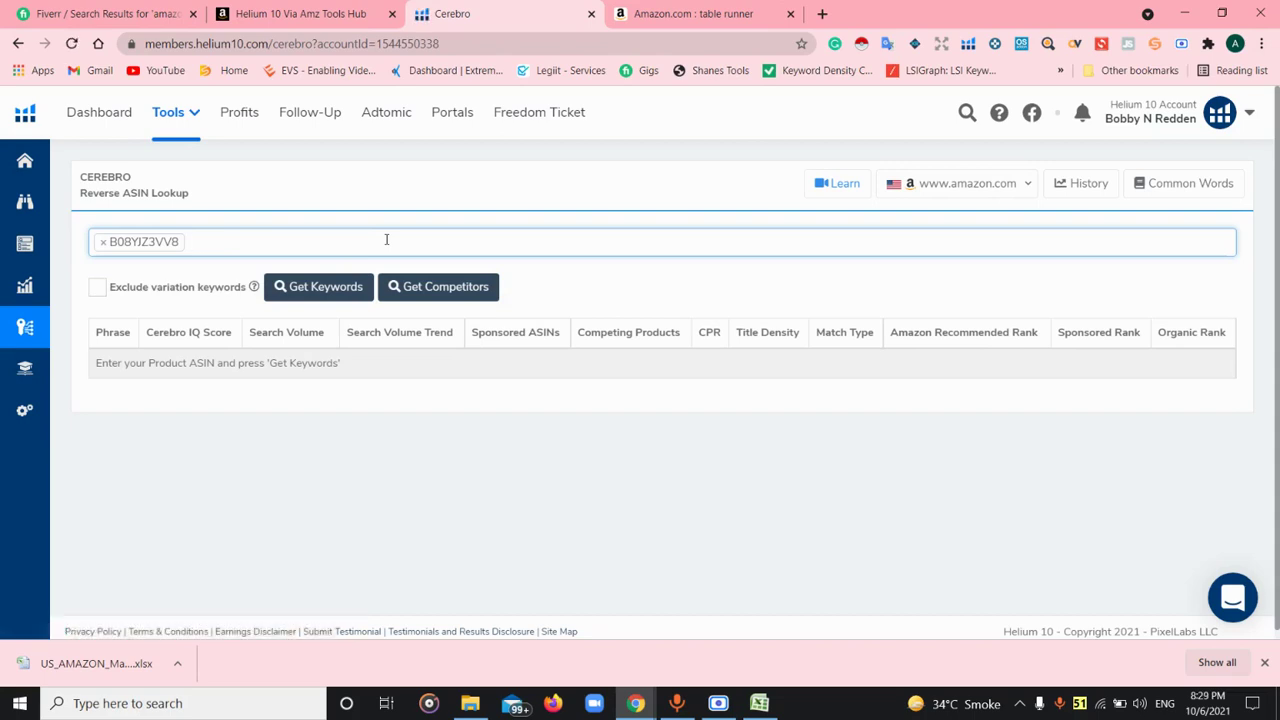
Try to get the keywords for ASIN B08YJZ3VV8 and dismiss the upgrade offer
click(386, 240)
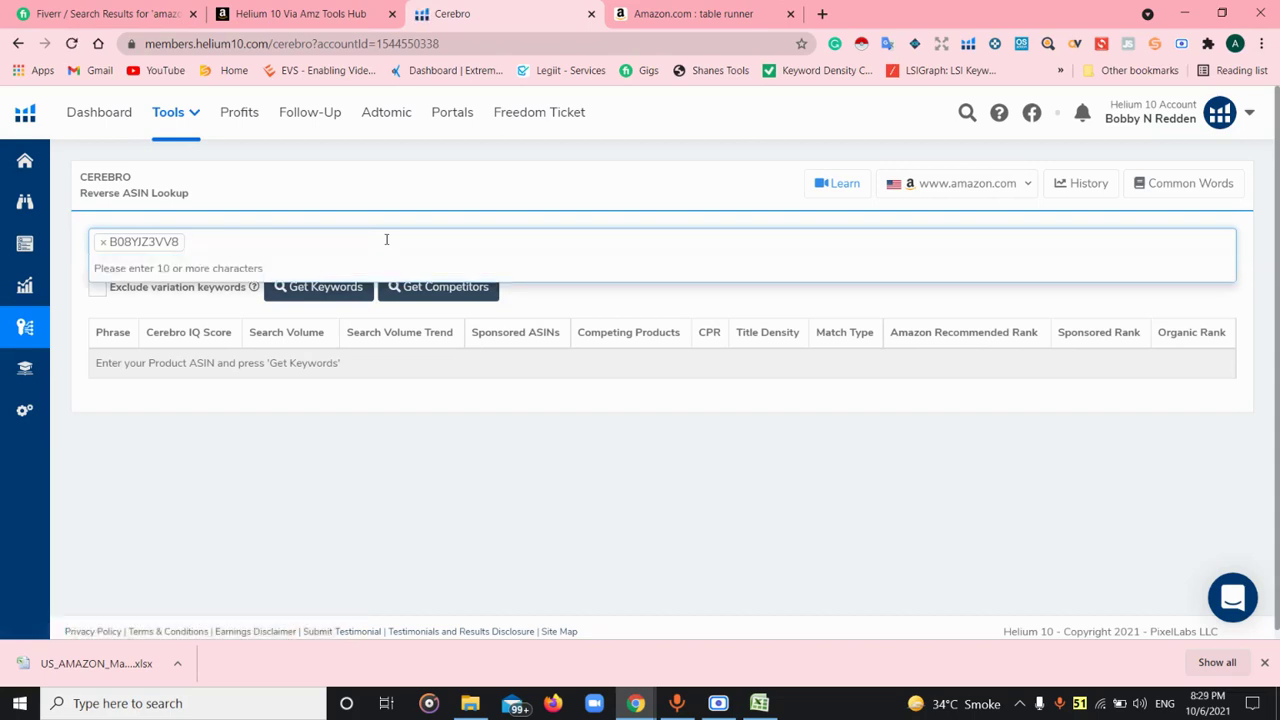
click(354, 289)
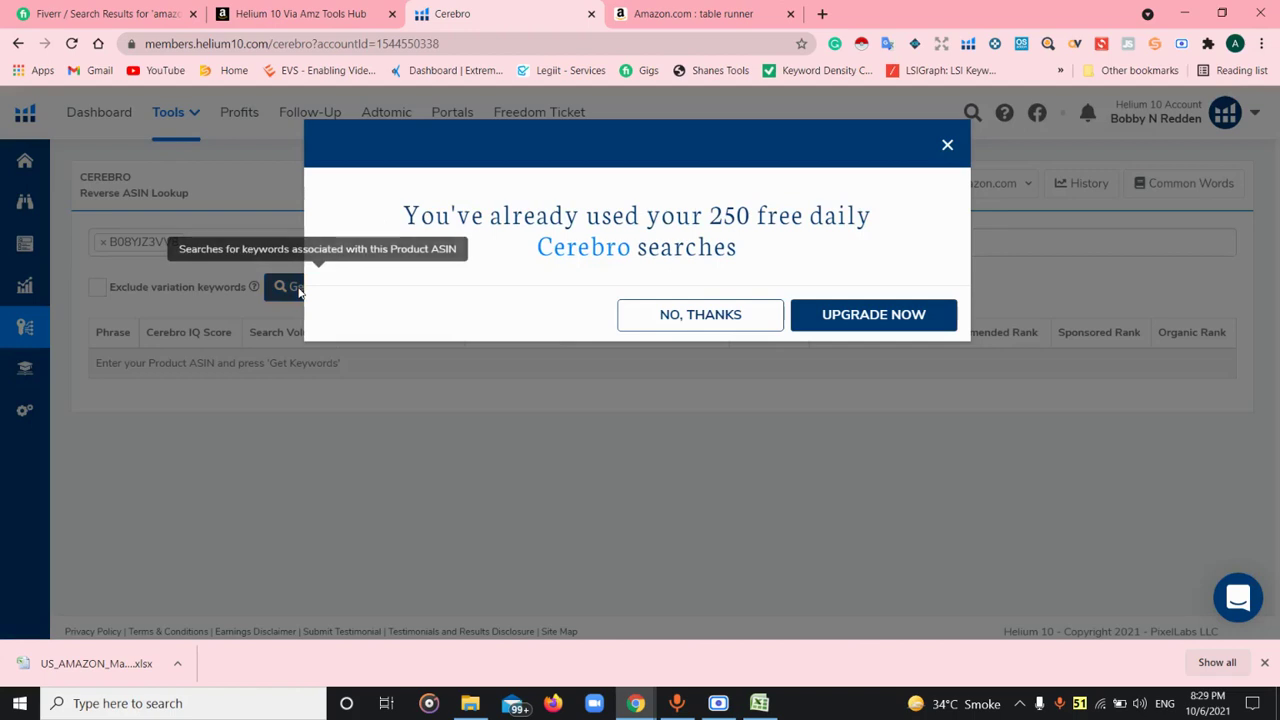
click(947, 147)
Switch from the current Helium 10 account to the second account listed in the profile
click(1252, 118)
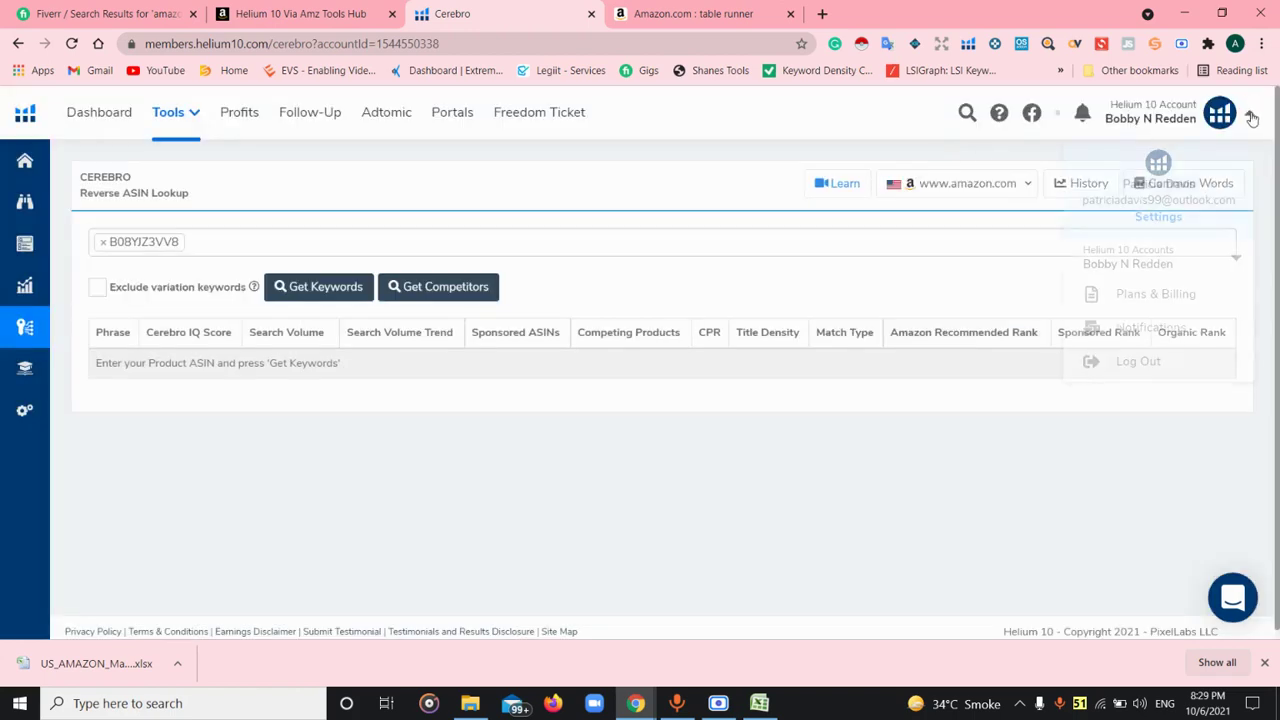
click(1170, 268)
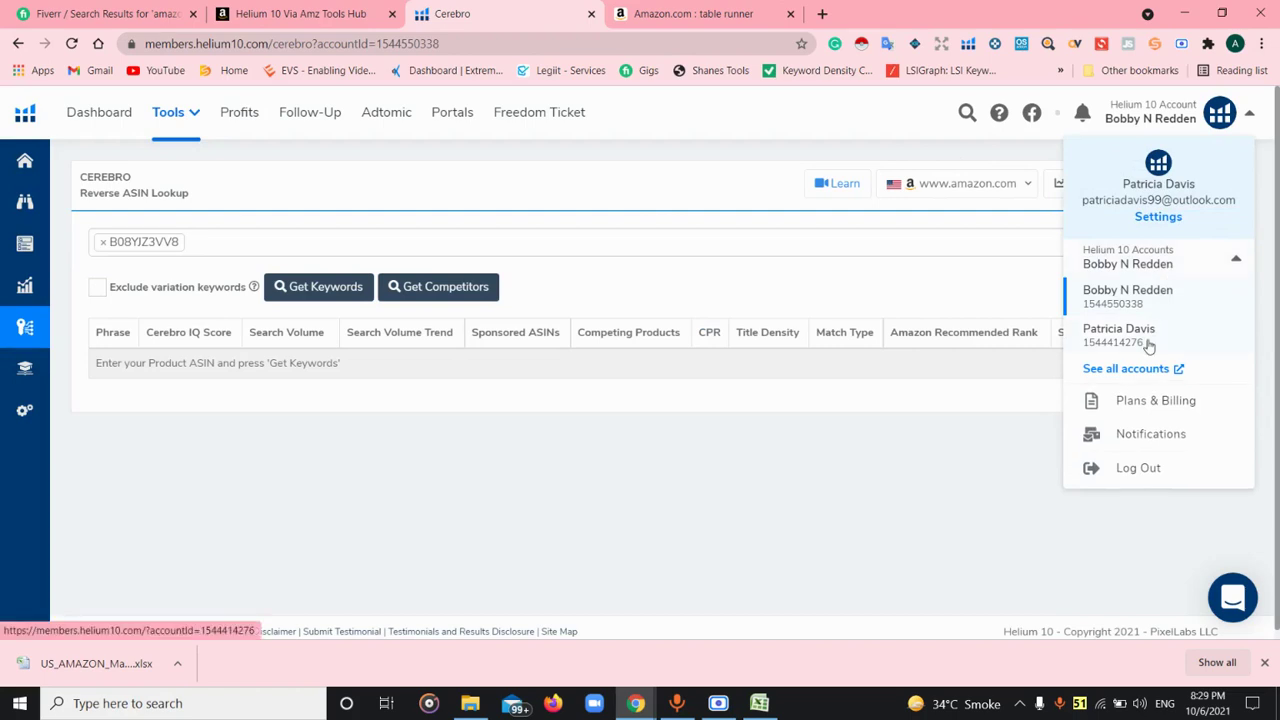
click(1149, 345)
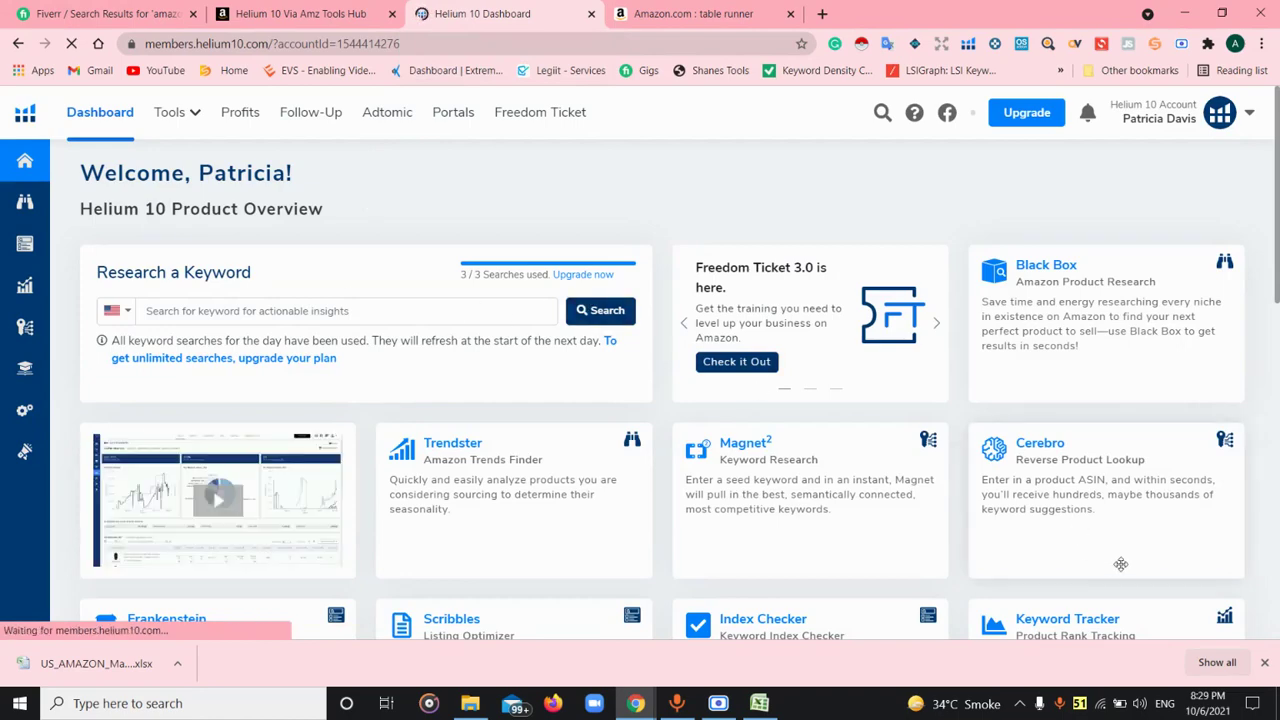
Close the Helium 10 page, reopen it through Helium 10 Account 3 on Amz Tools Hub, and open Cerebro
click(591, 13)
click(294, 15)
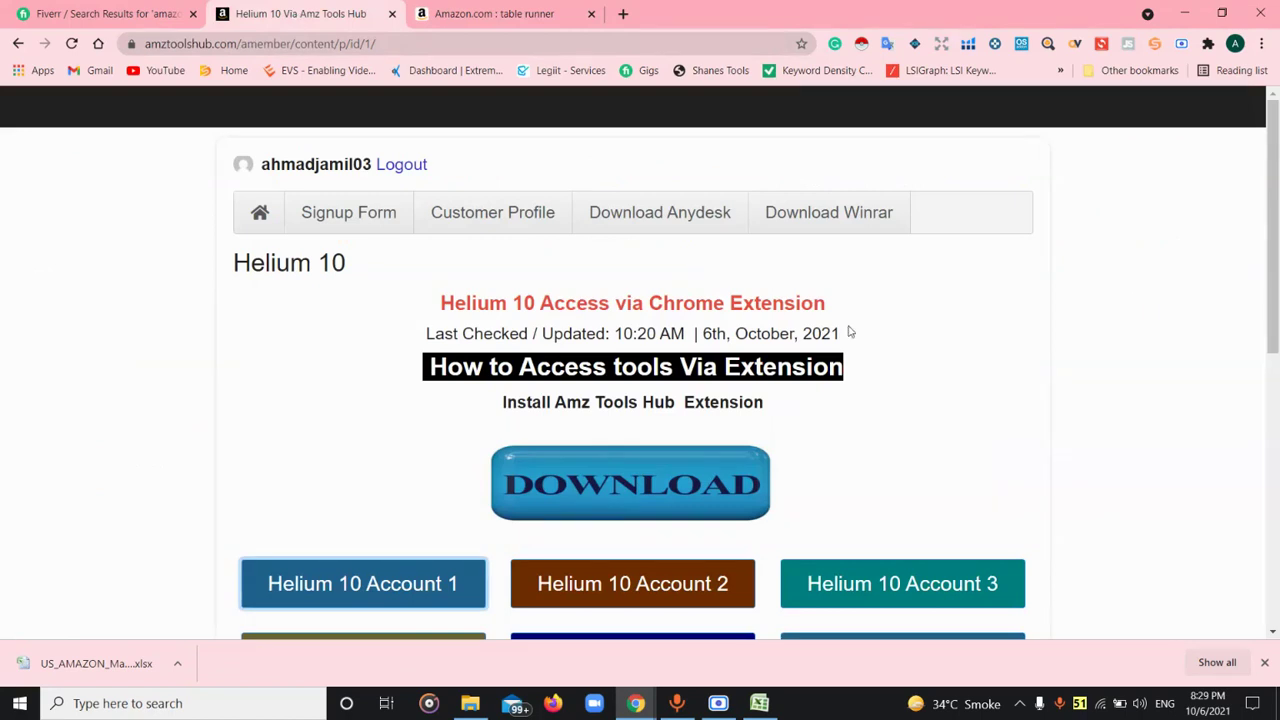
click(901, 590)
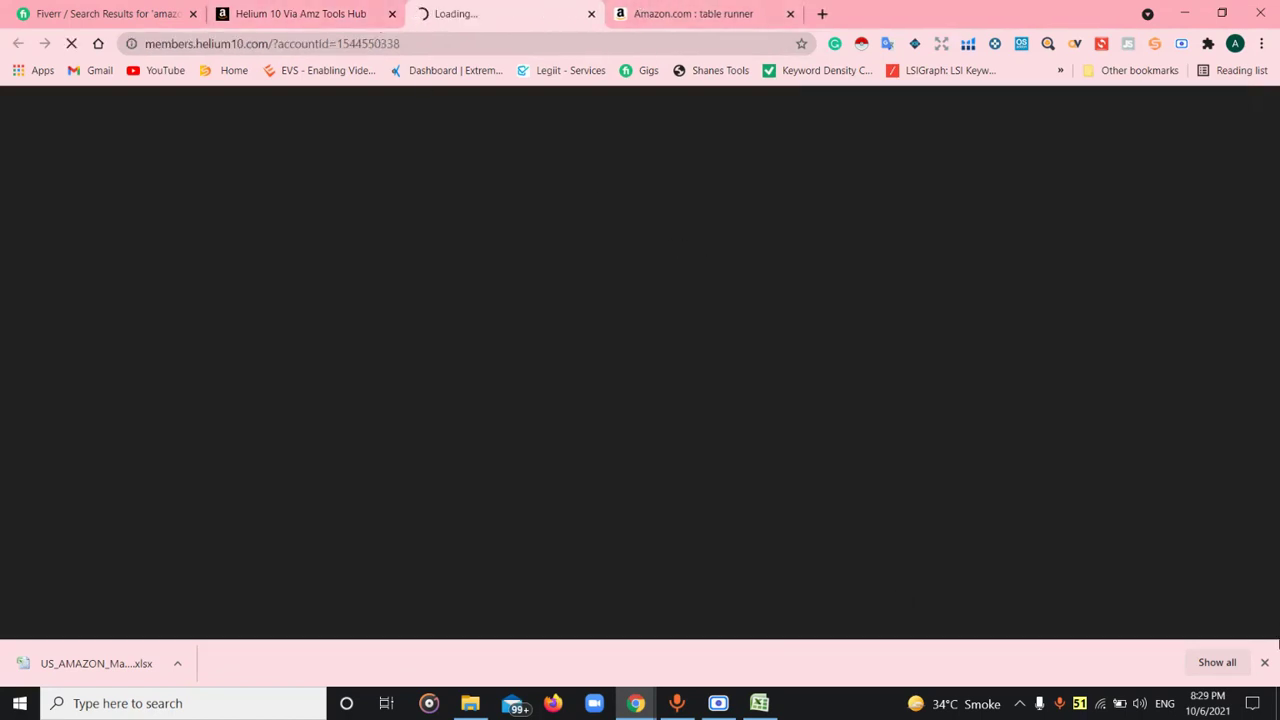
click(1264, 662)
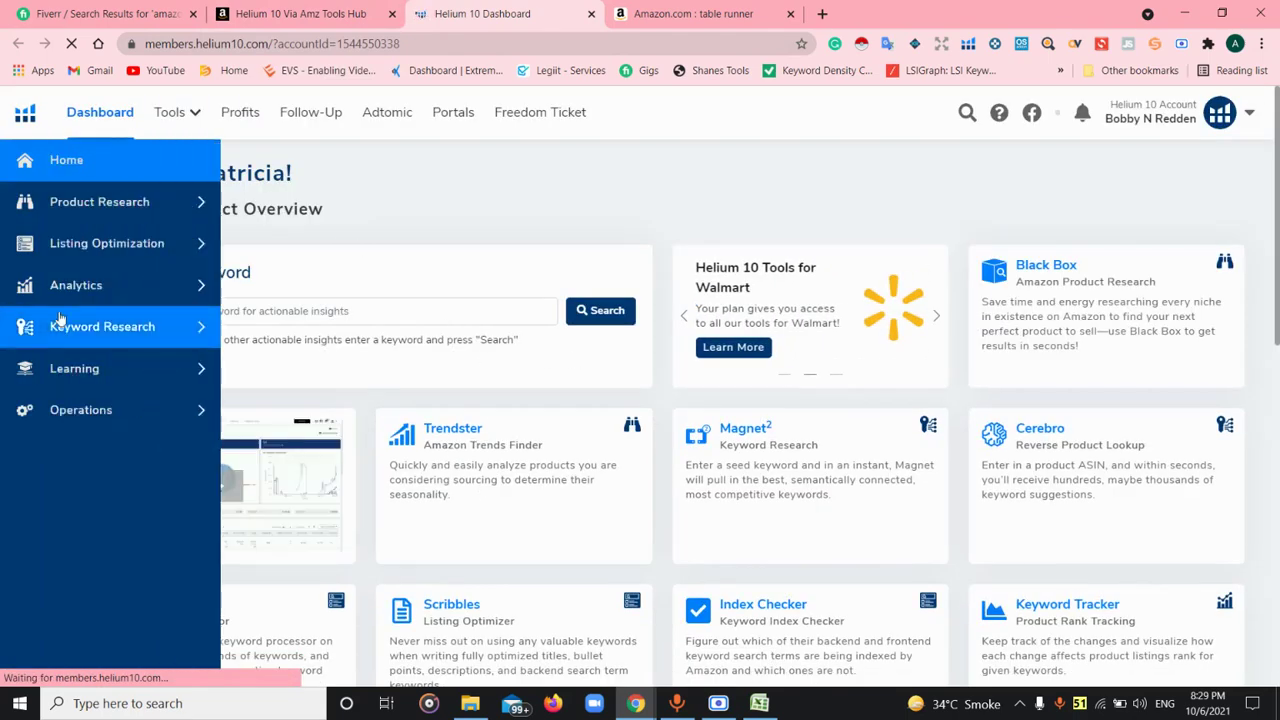
click(60, 322)
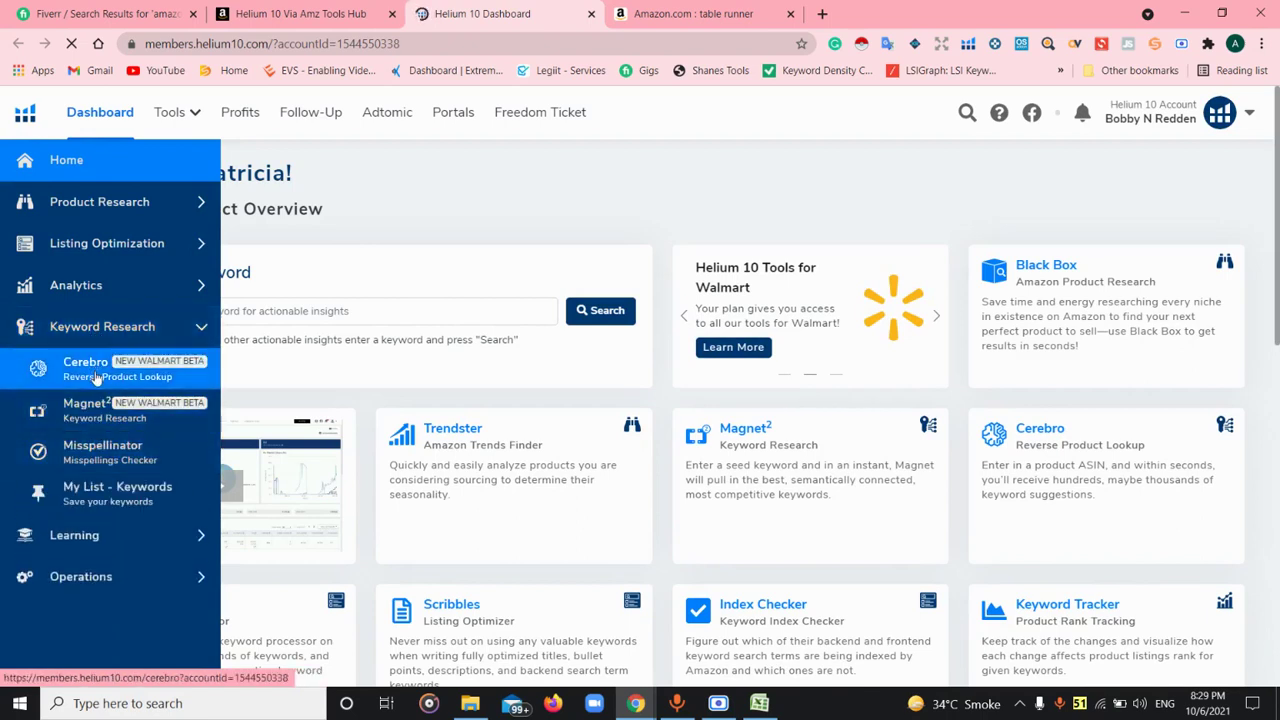
click(96, 376)
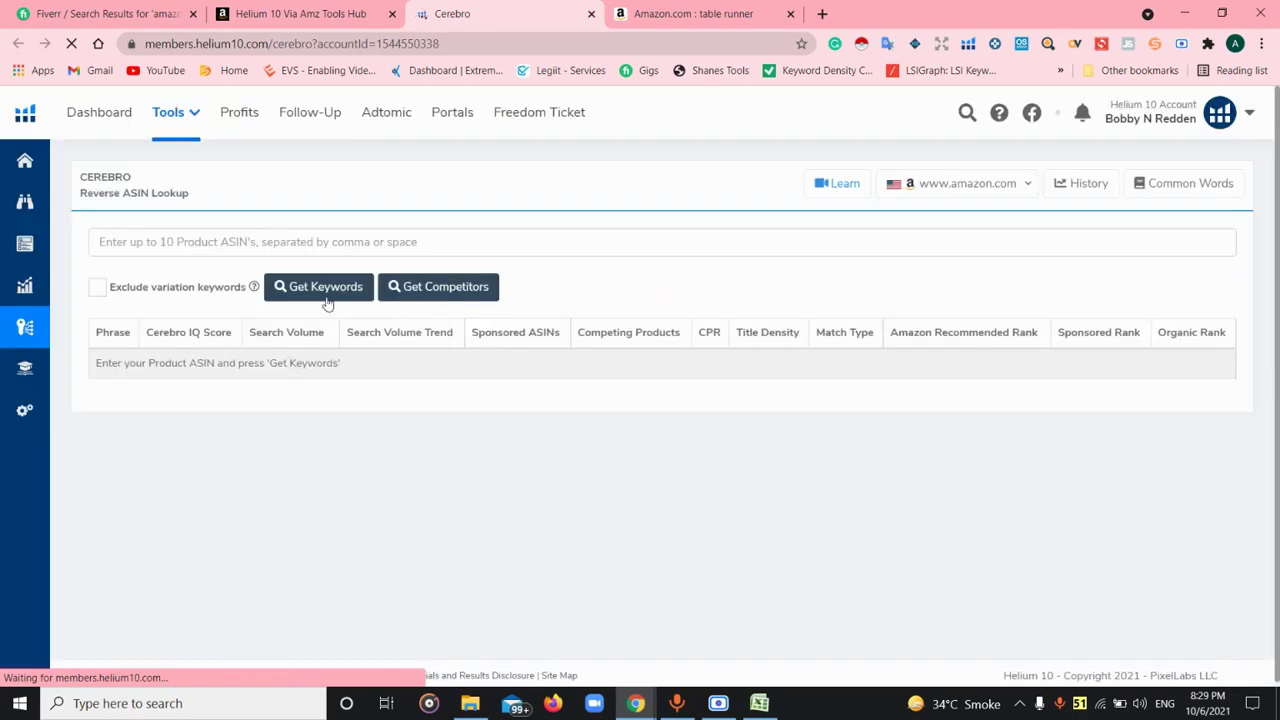
Enter ASIN B08YJZ3VV8 in Cerebro, try to get its keywords and decline the upgrade offer
click(313, 242)
text(B08YIZ3VV8)
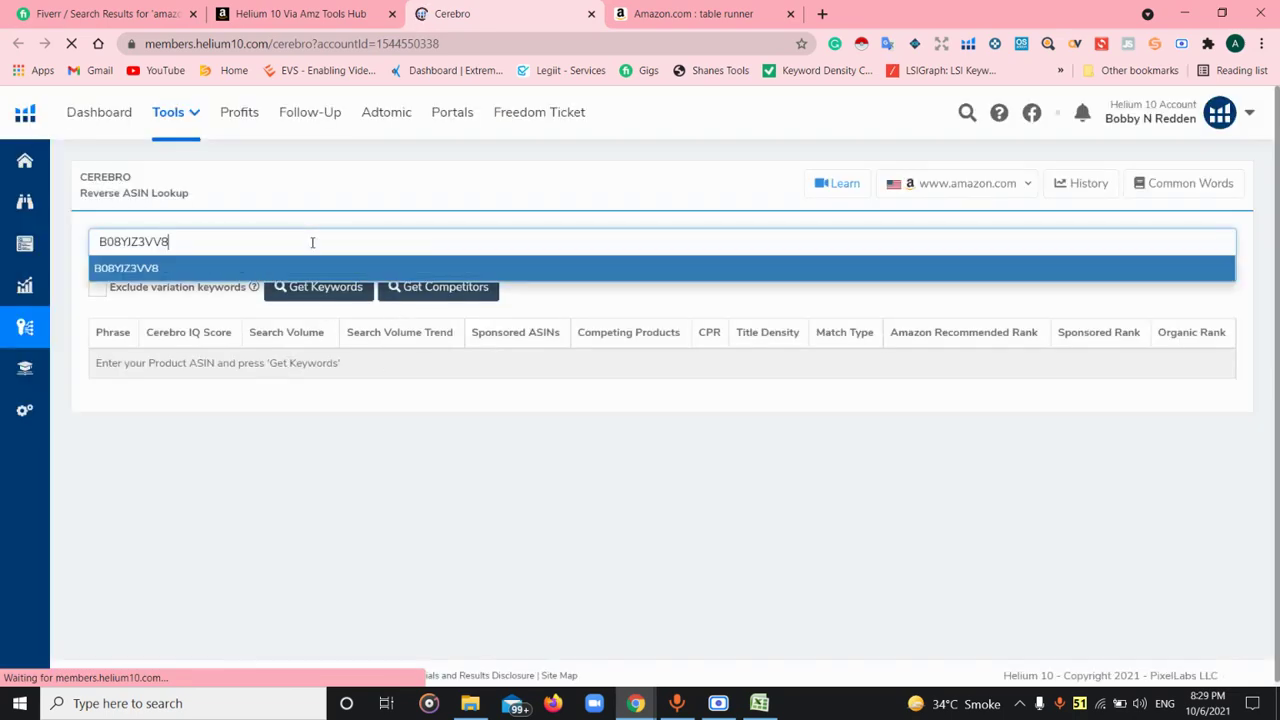
key(Return)
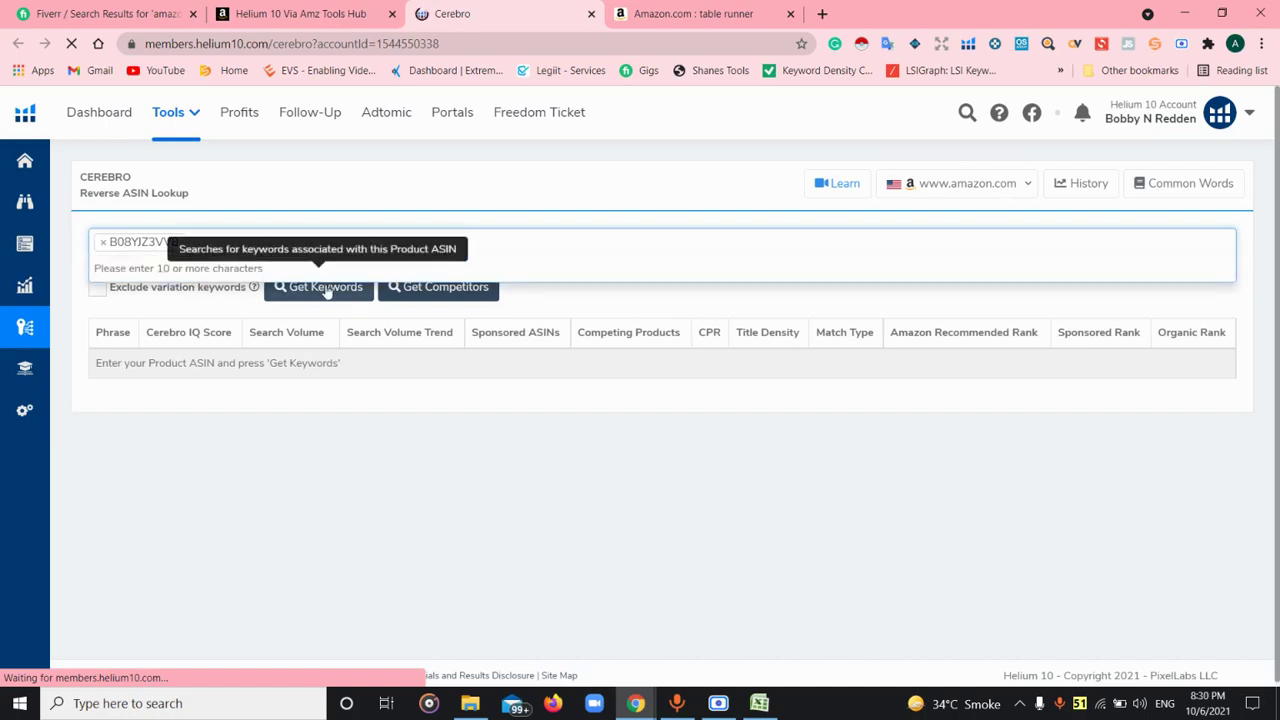
click(326, 289)
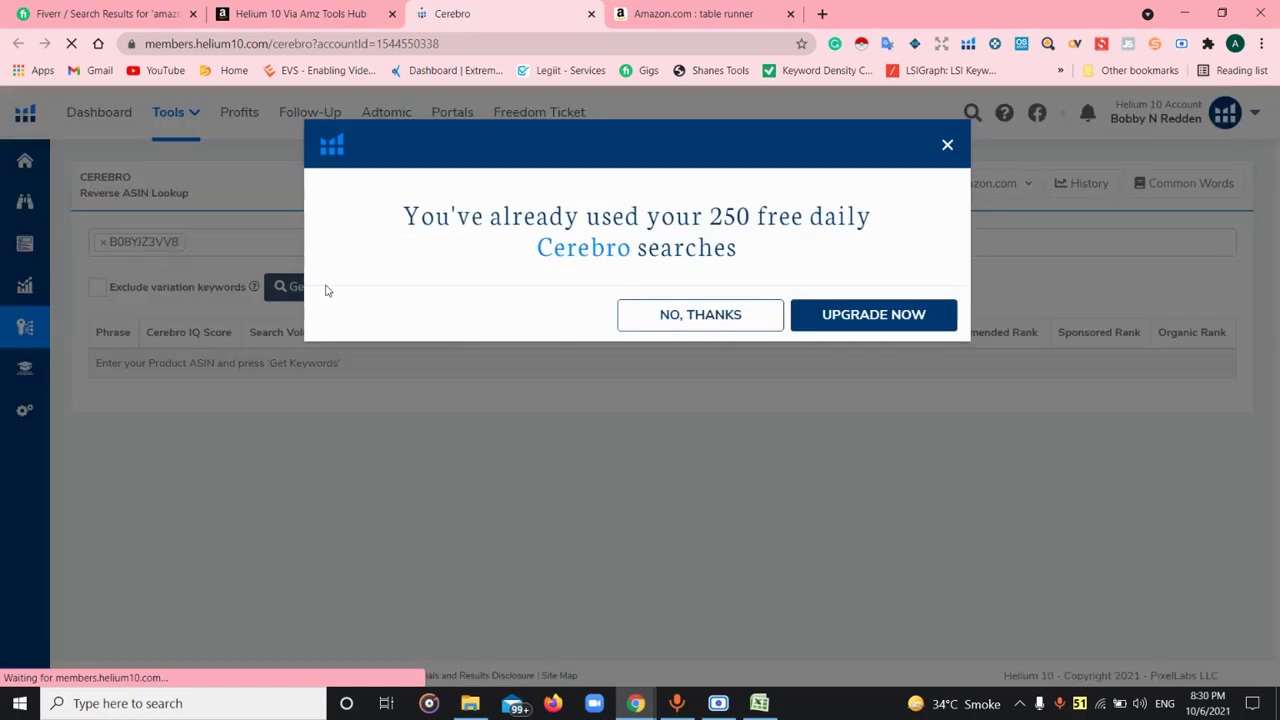
click(691, 316)
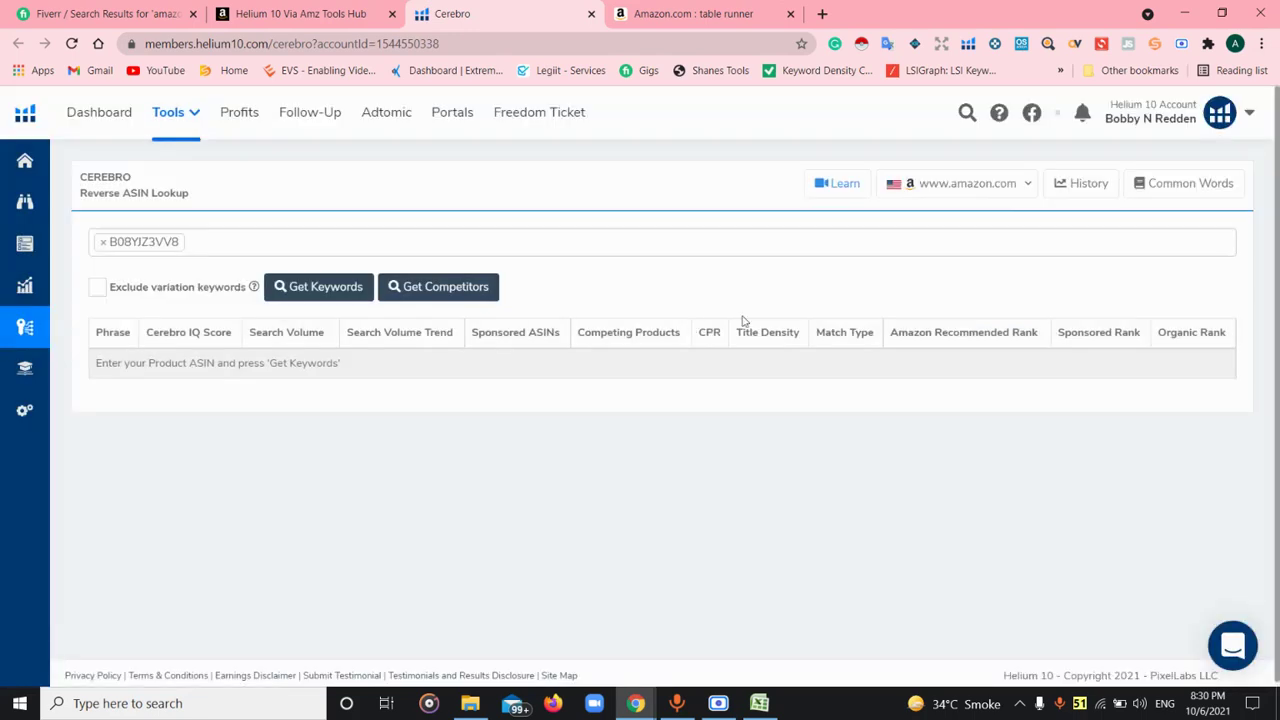
Switch to the second Helium 10 account in the profile and open its Cerebro reverse product lookup
click(1241, 123)
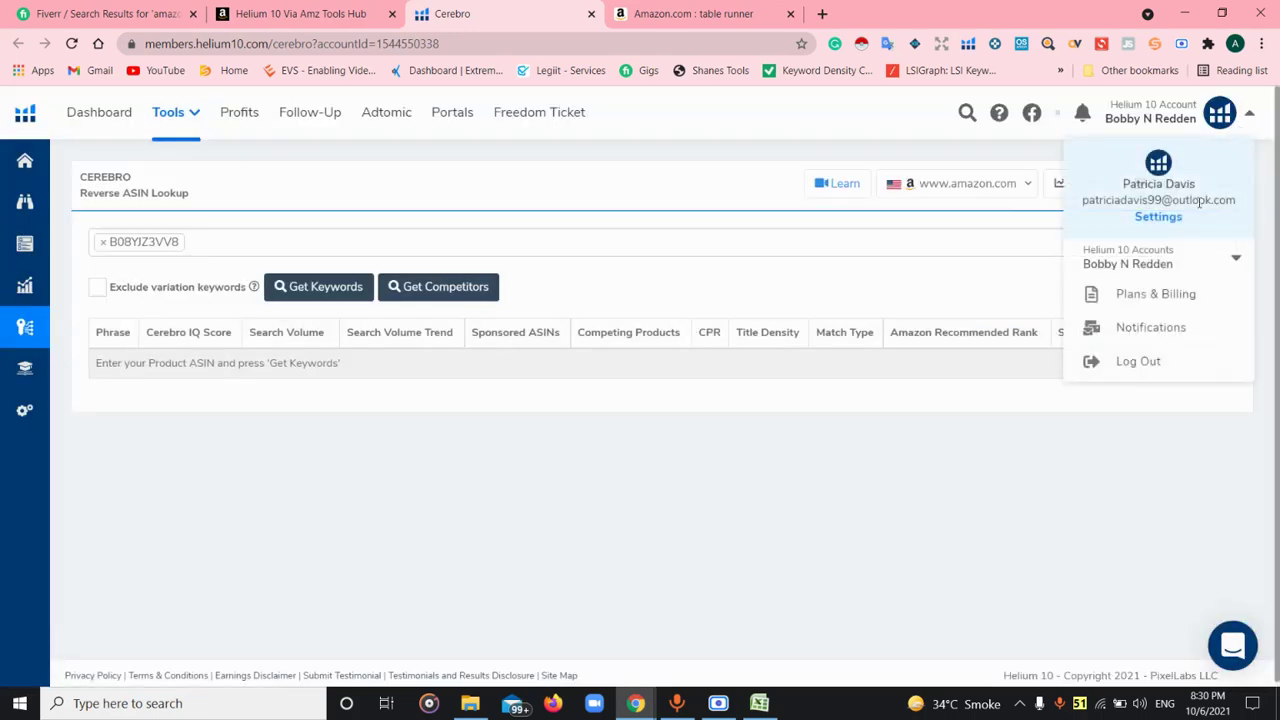
click(1181, 264)
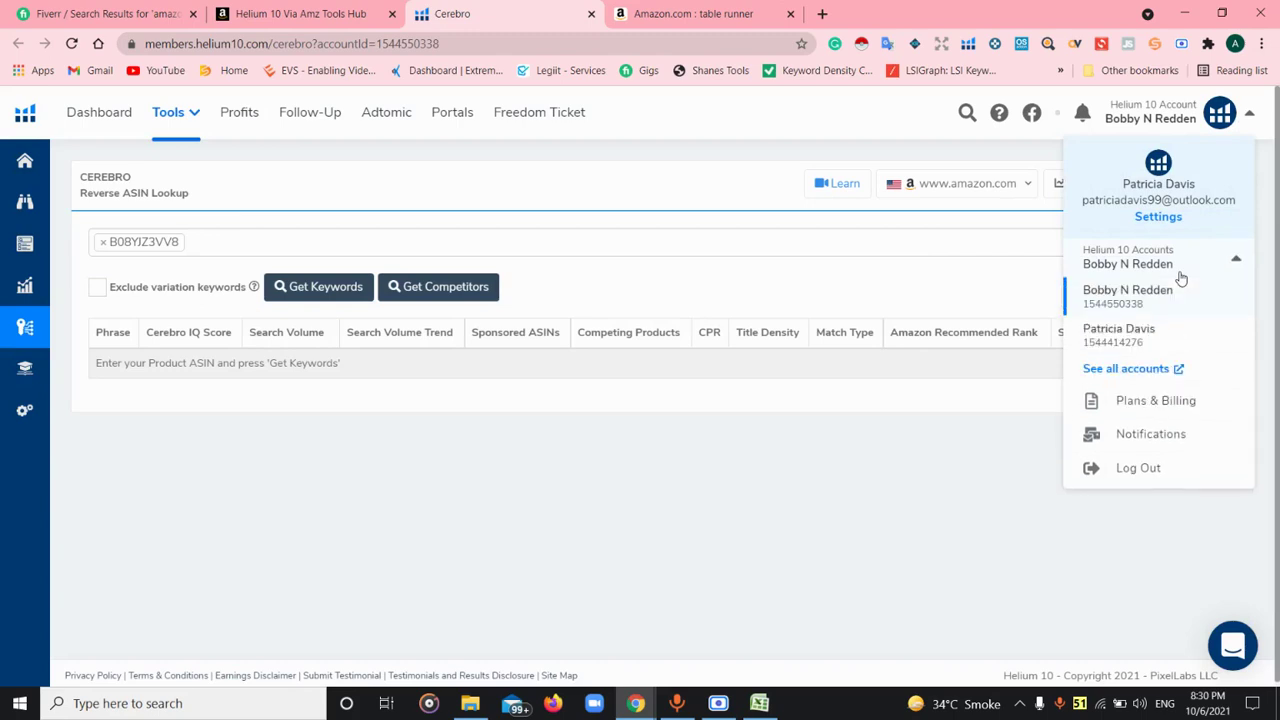
click(1153, 346)
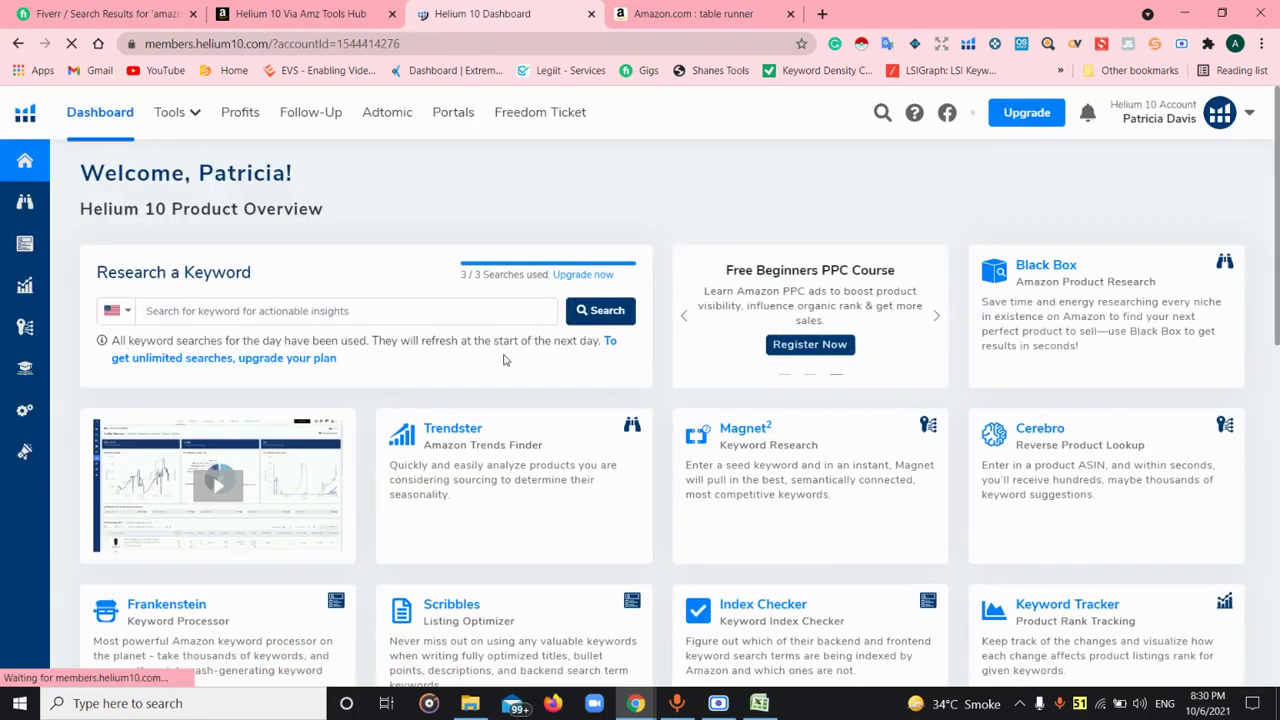
mouse_move(30, 288)
click(48, 328)
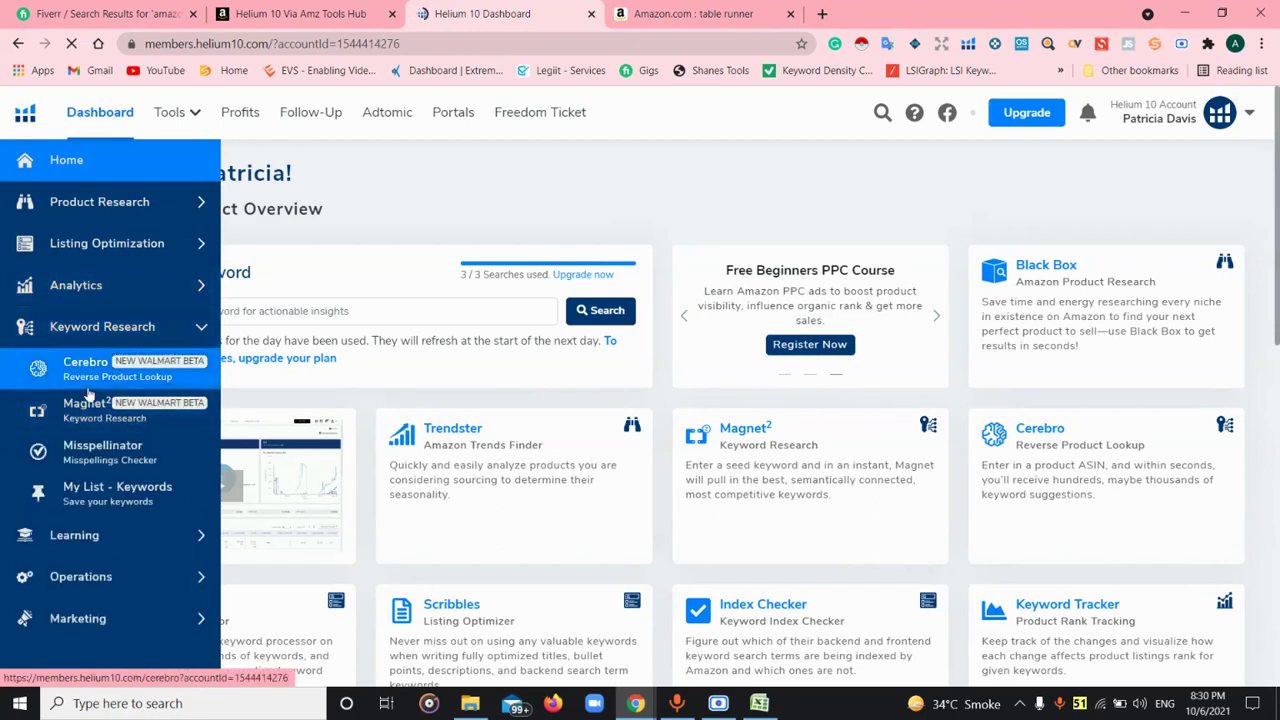
click(88, 393)
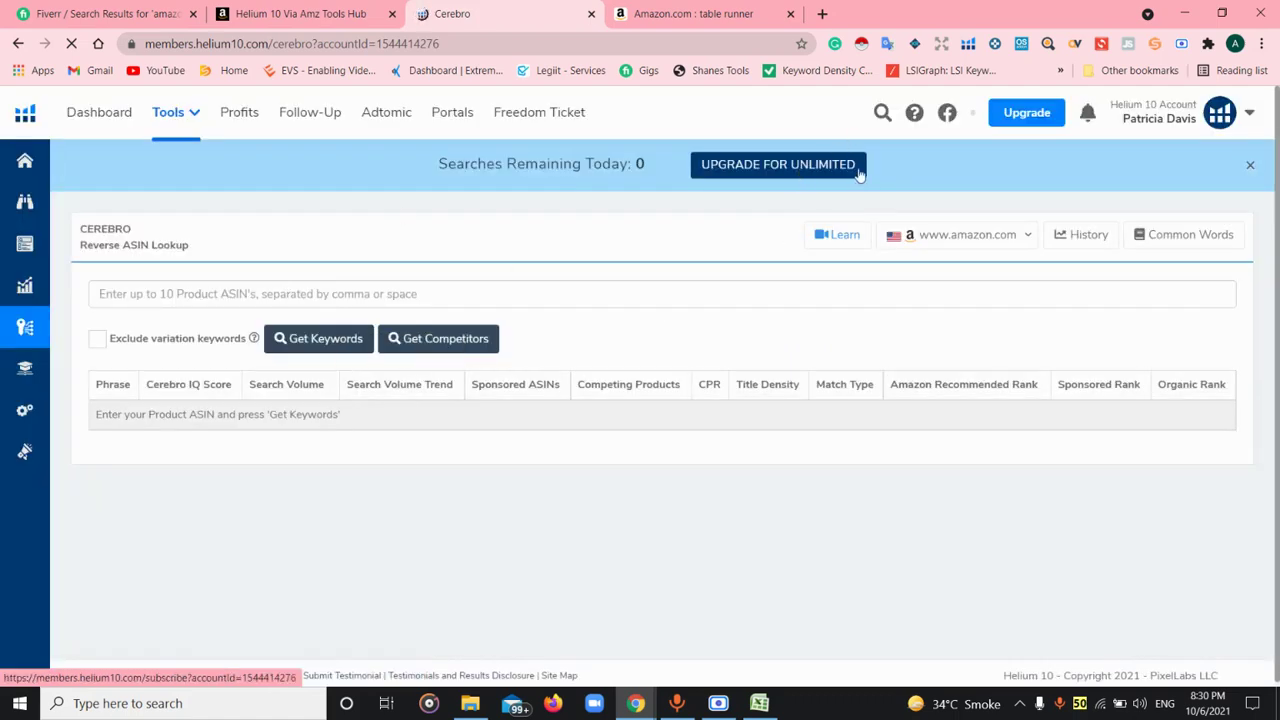
Enter the product ASIN B08YJZ3VV8 in the second account's Cerebro lookup
click(420, 285)
text(B08YJZ3VV8)
key(Return)
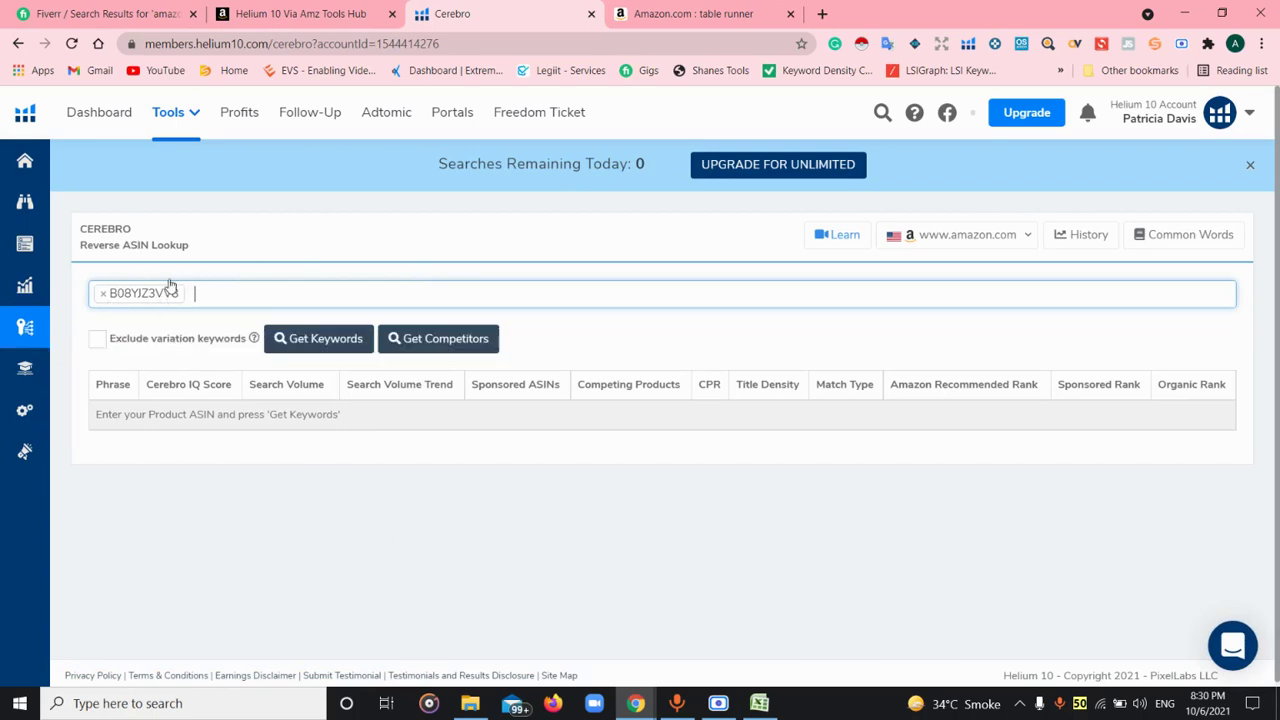
mouse_move(25, 333)
Switch to the ice cream scoop workbook in Excel to view its keywords, and return to Cerebro in Chrome
click(759, 703)
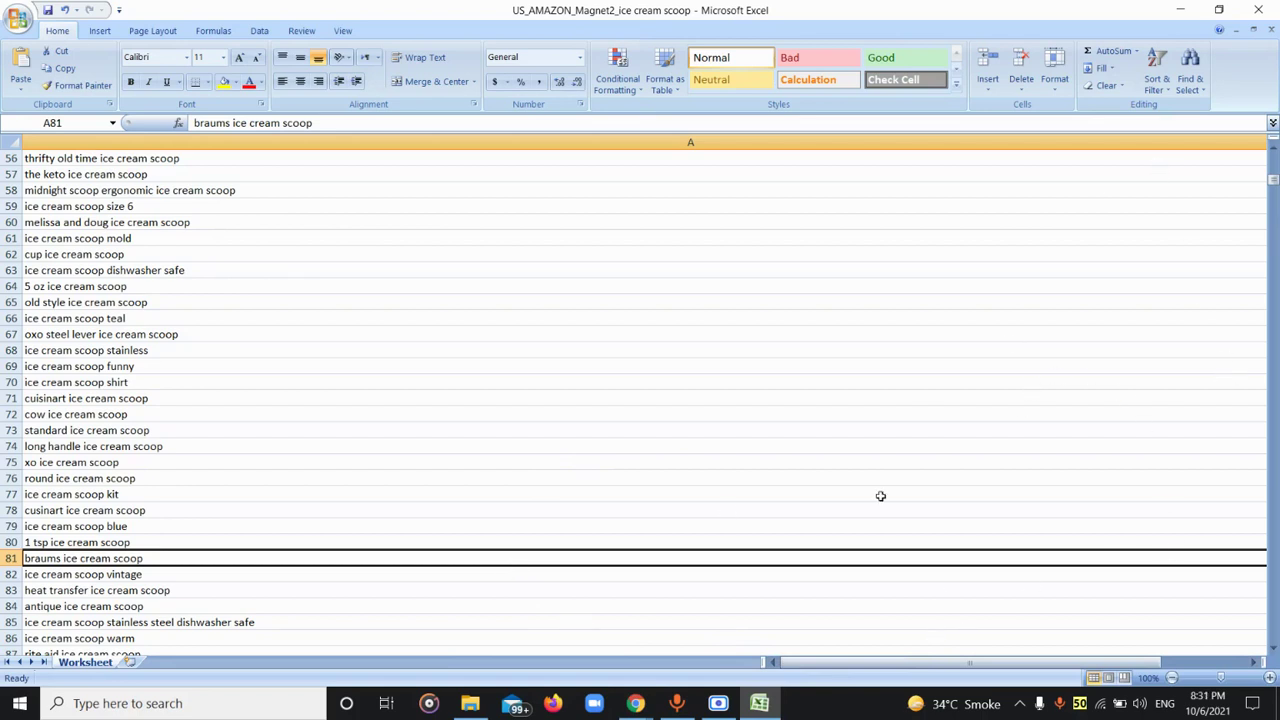
mouse_move(619, 712)
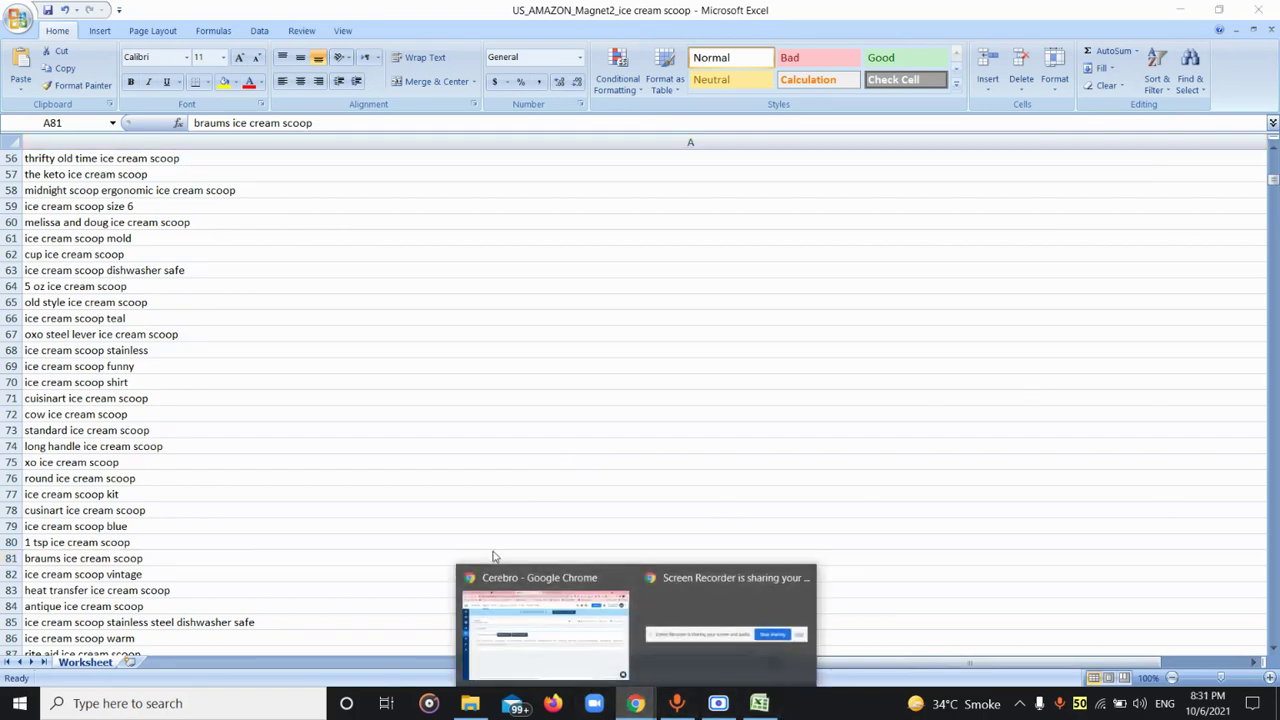
click(514, 614)
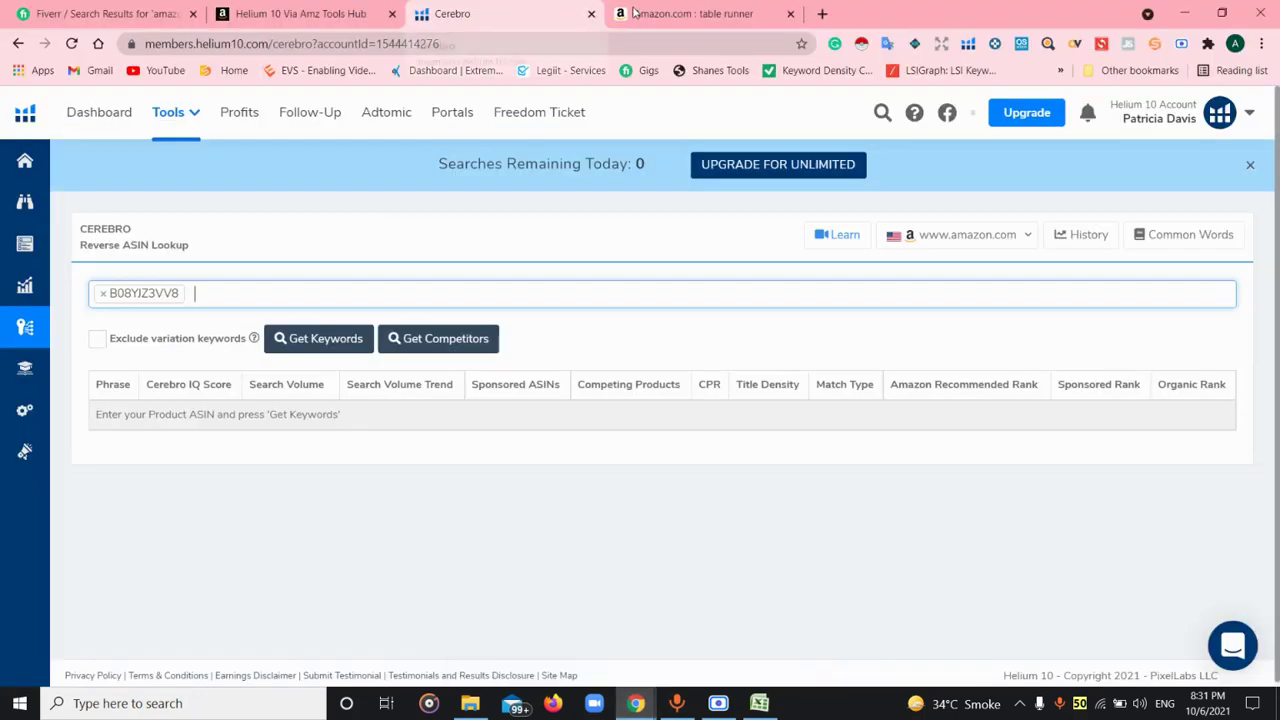
Open the SellerApp website in a new browser tab
click(824, 15)
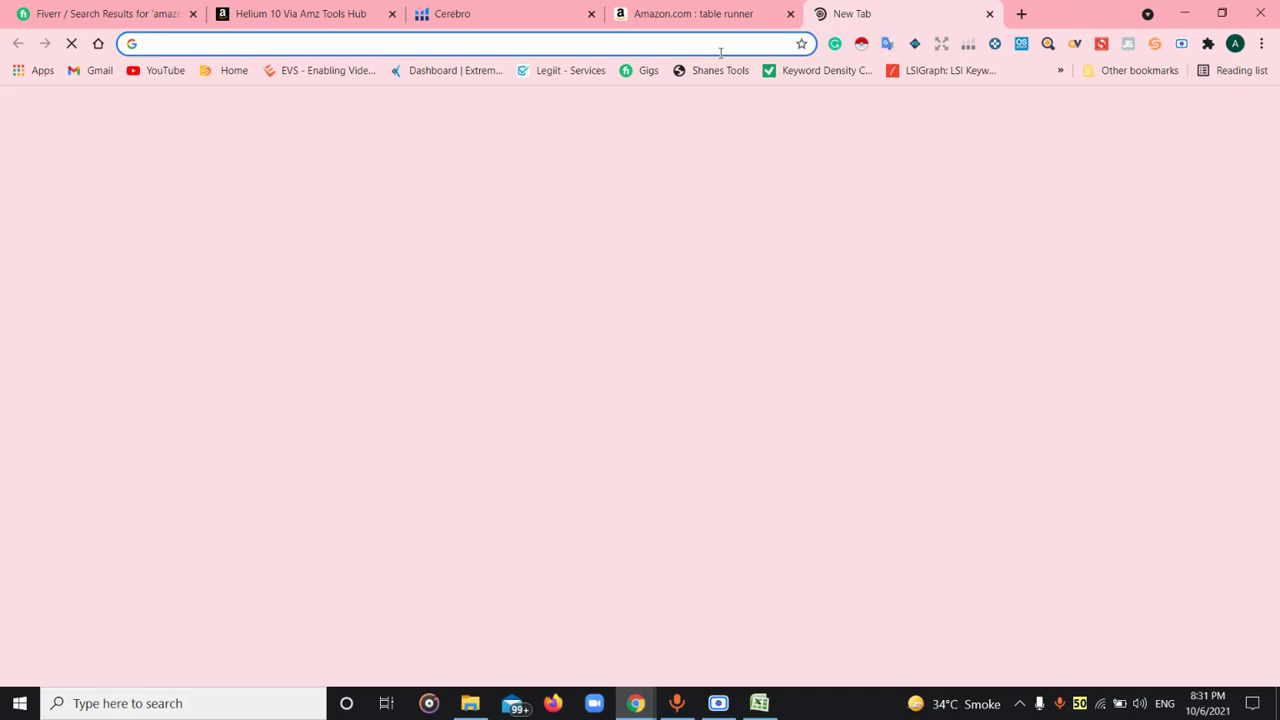
text(selle)
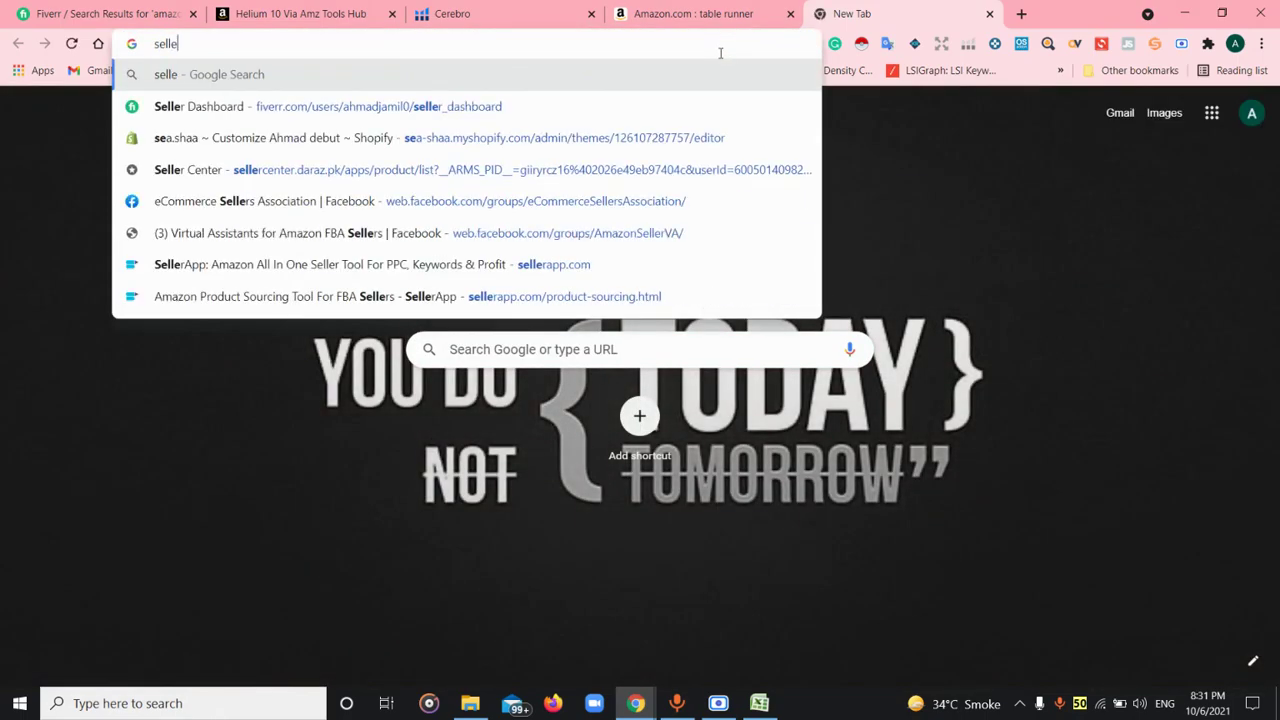
text(rap)
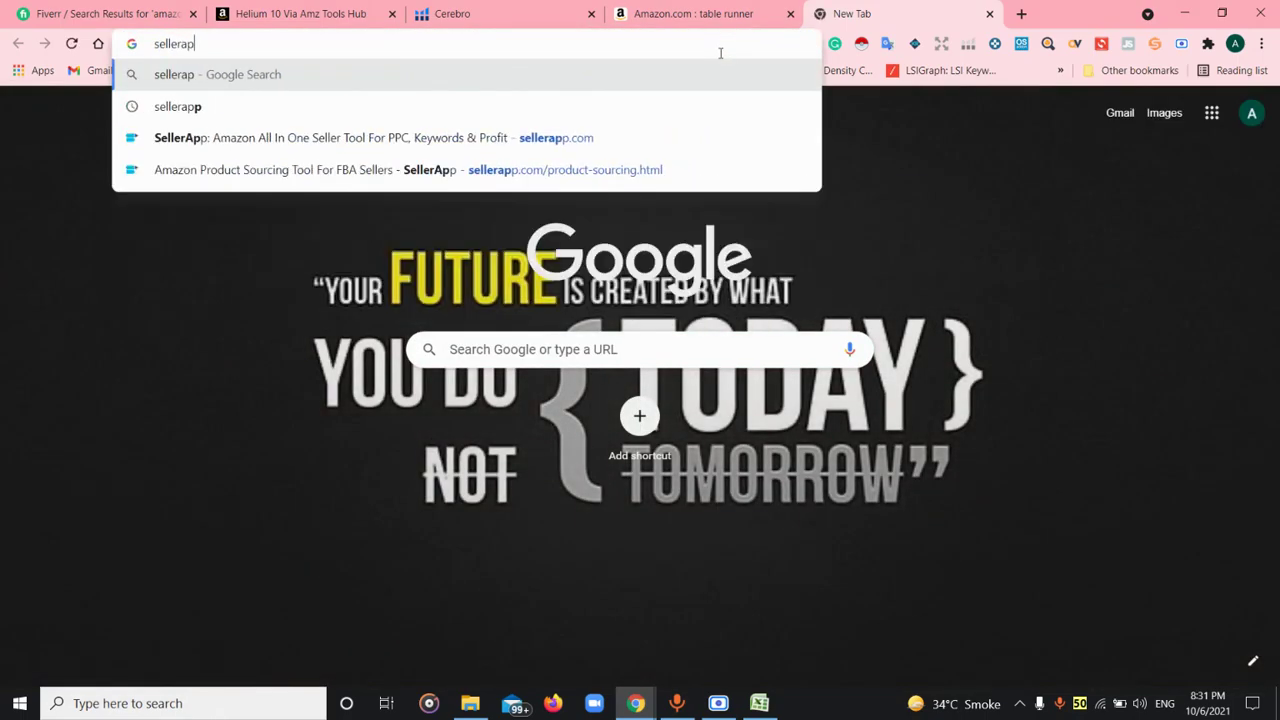
text(p)
key(Return)
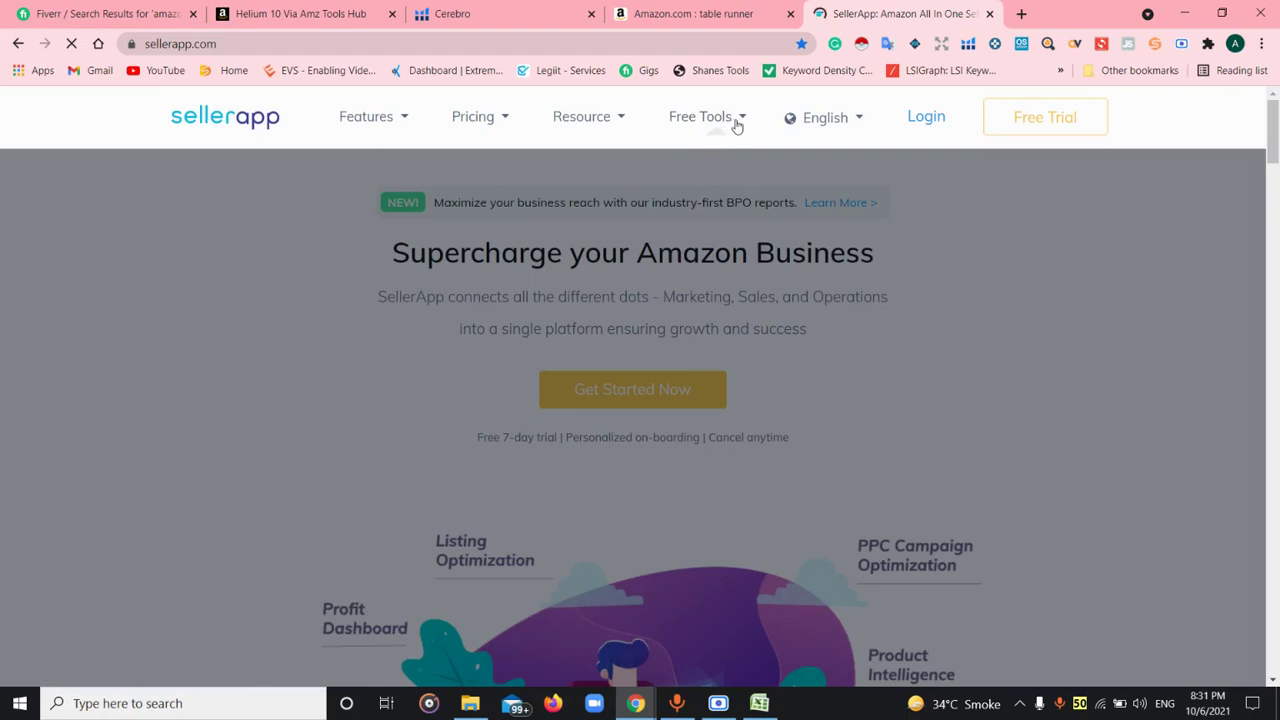
Open SellerApp's free Product Description Editor and go to its description entry area
mouse_move(715, 121)
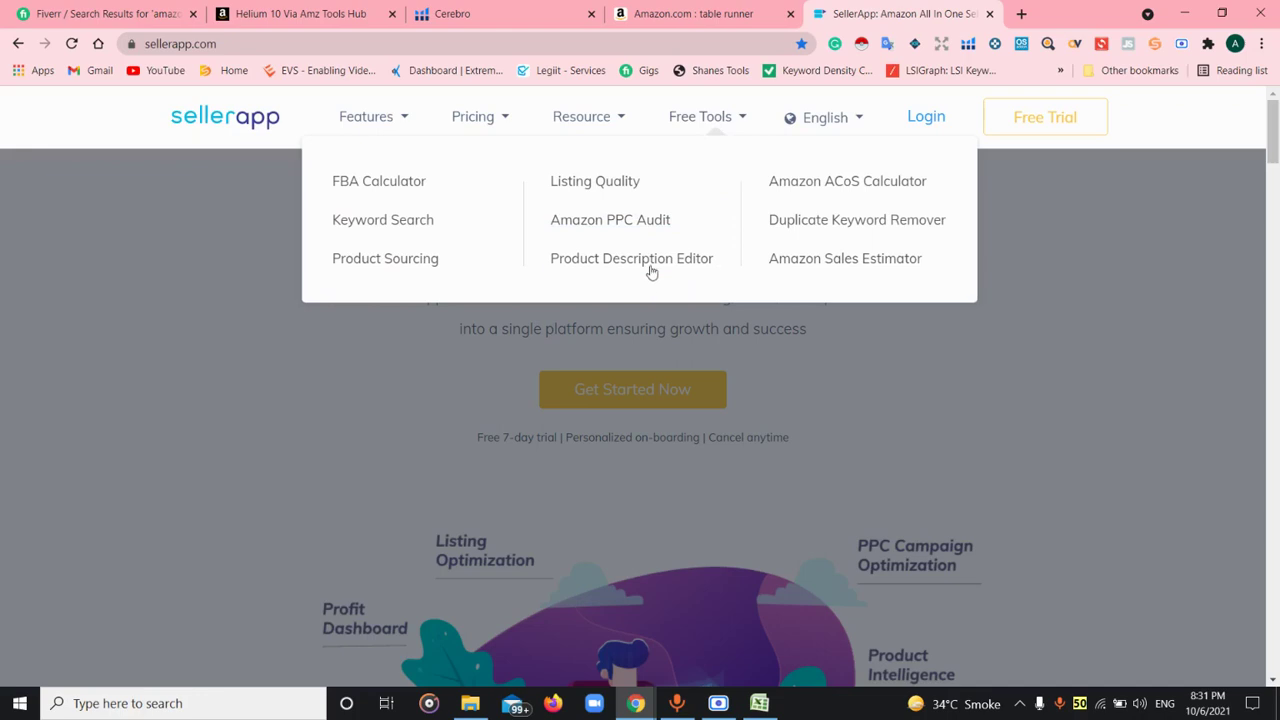
click(580, 261)
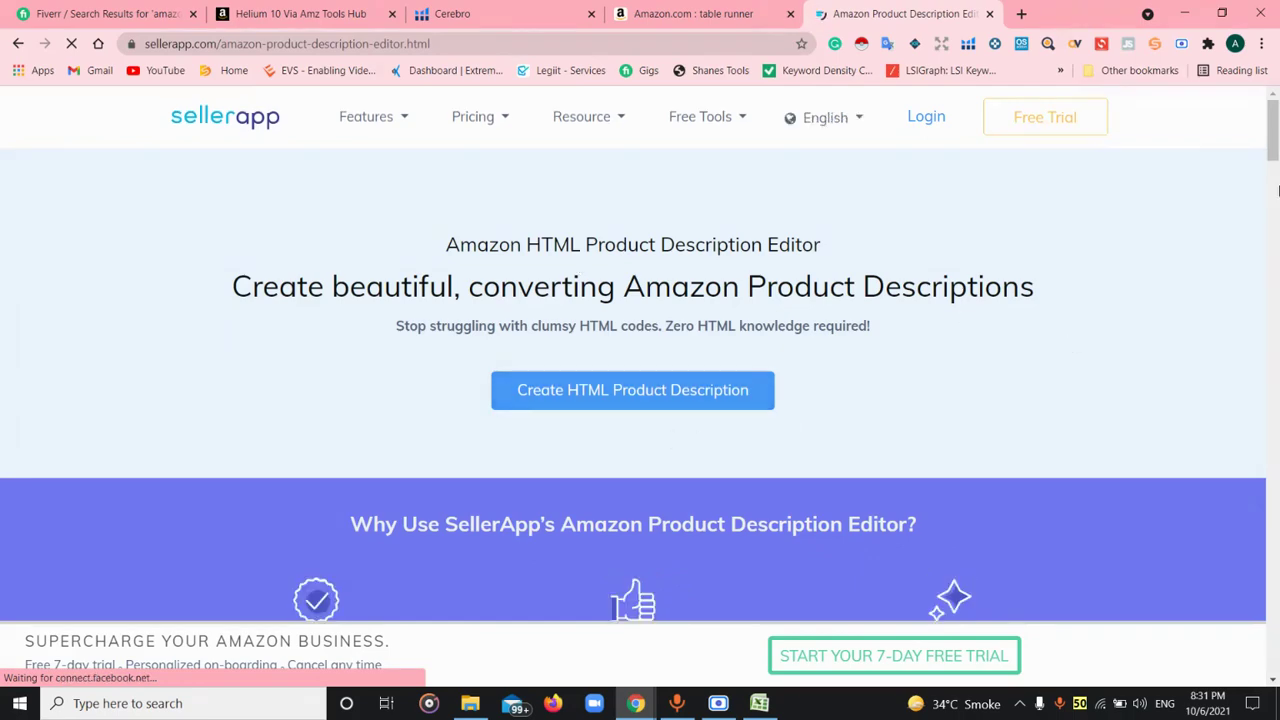
drag(1273, 150, 1275, 282)
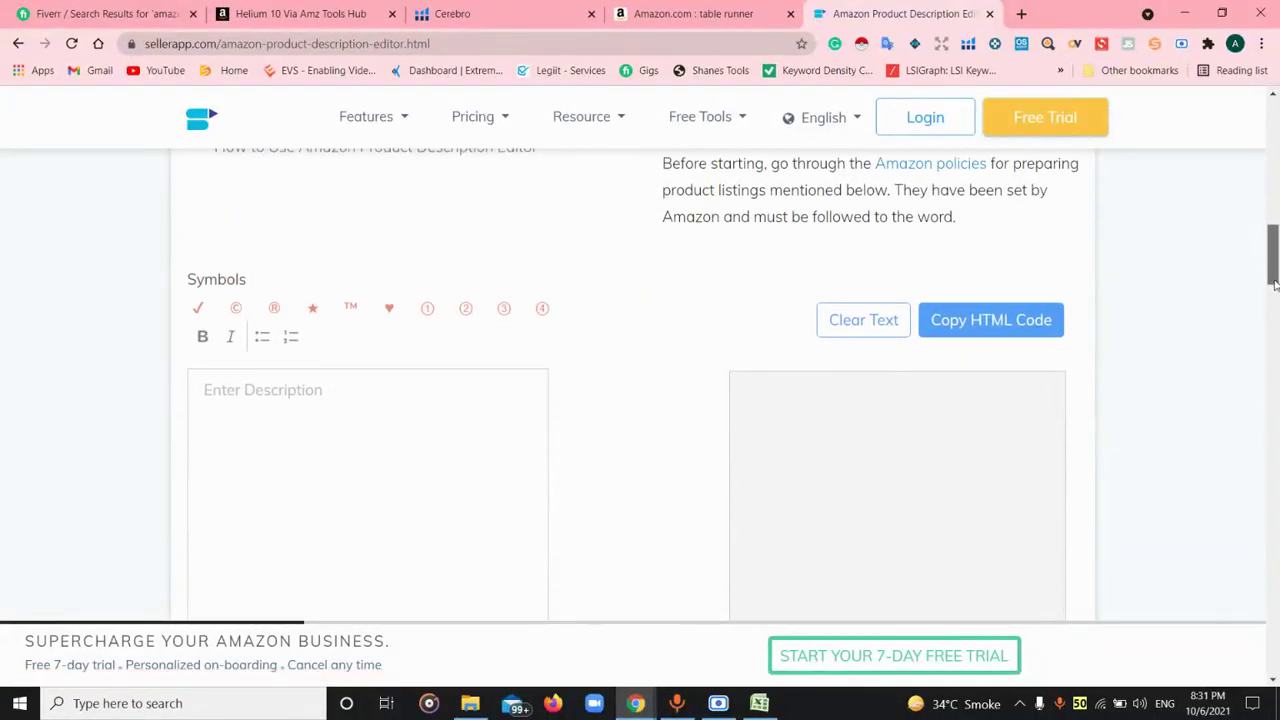
Enter a sample description starting "hey i am a" followed by the person's full name, closing the sign-up form and chat pop-up
scroll(1274, 283, down, 1)
click(373, 459)
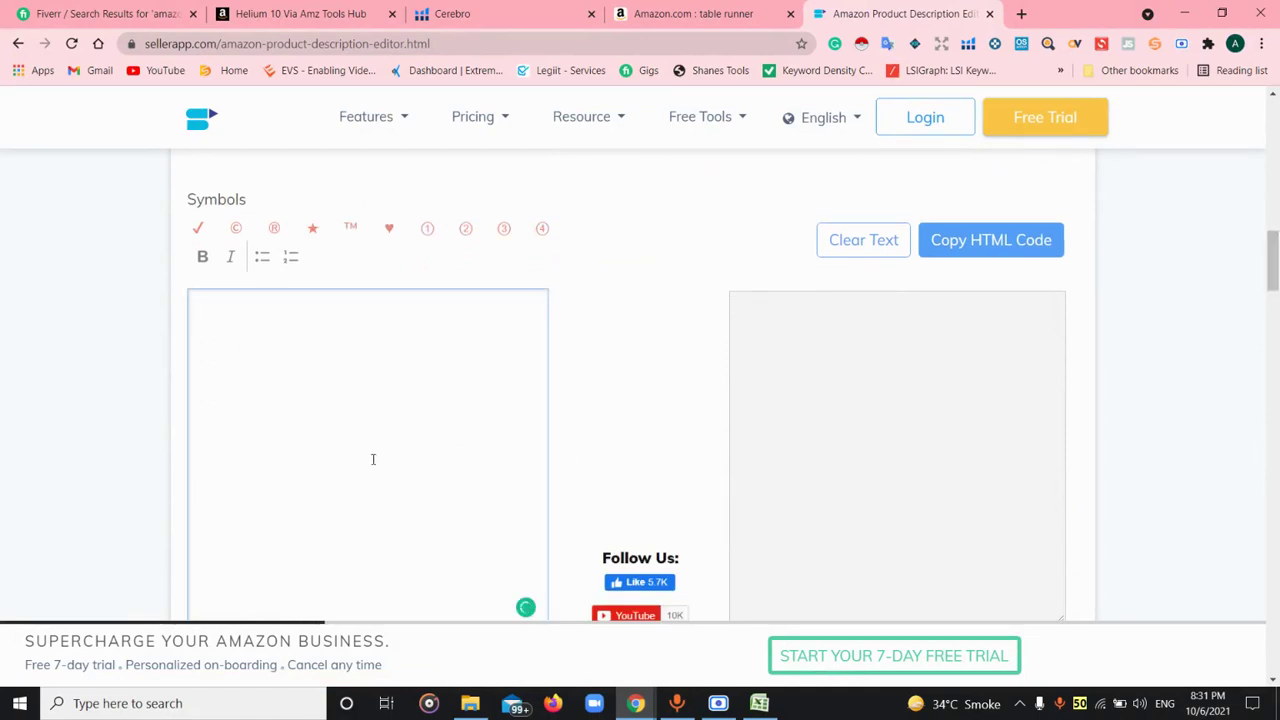
text(he)
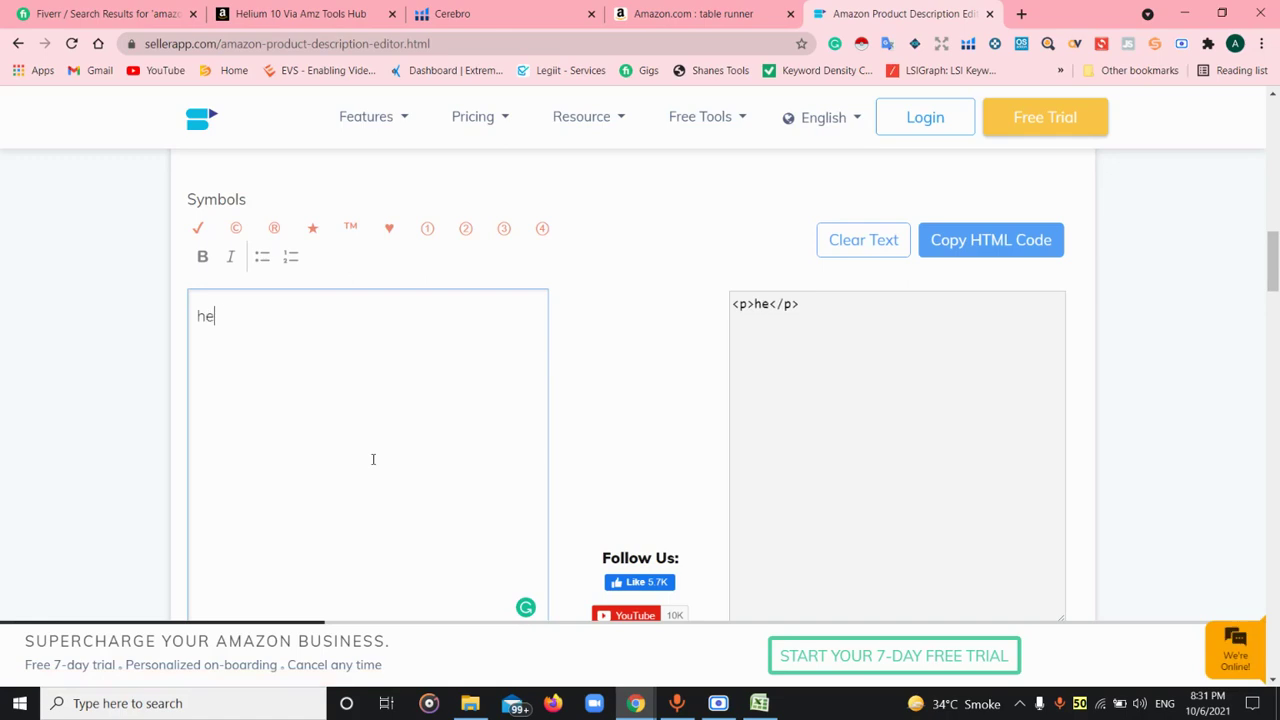
text(y i am ahma)
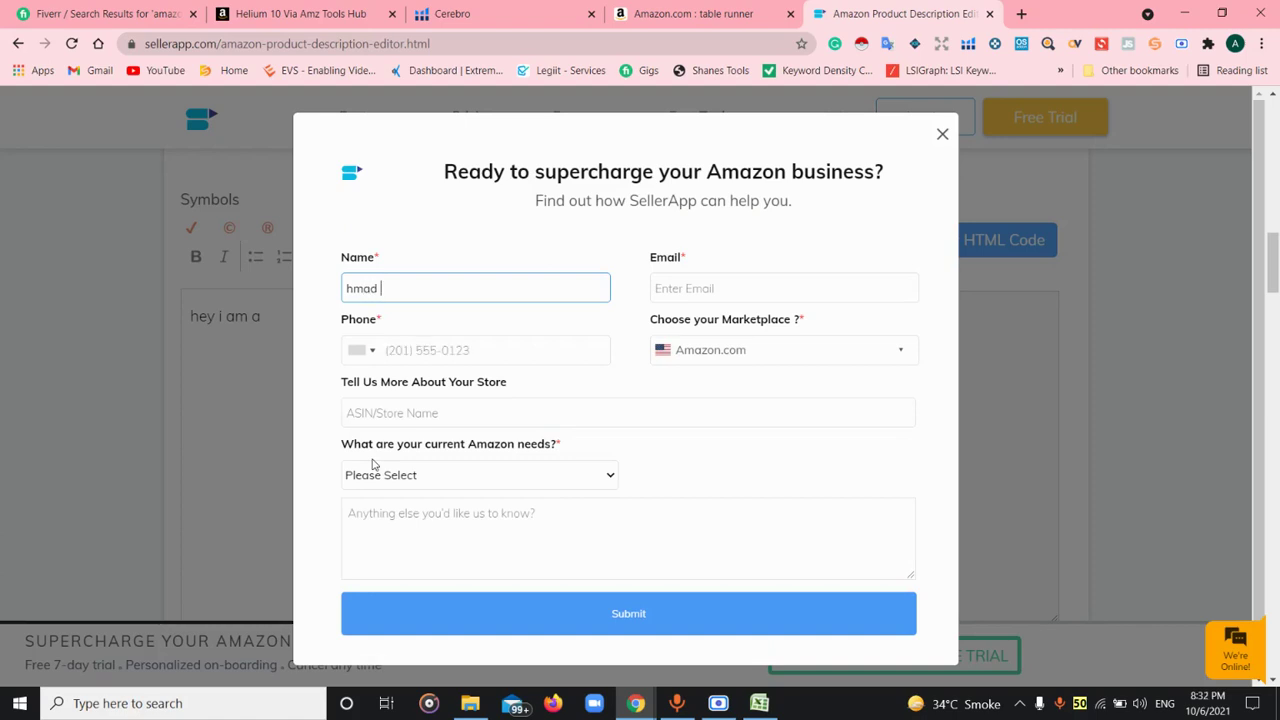
click(942, 138)
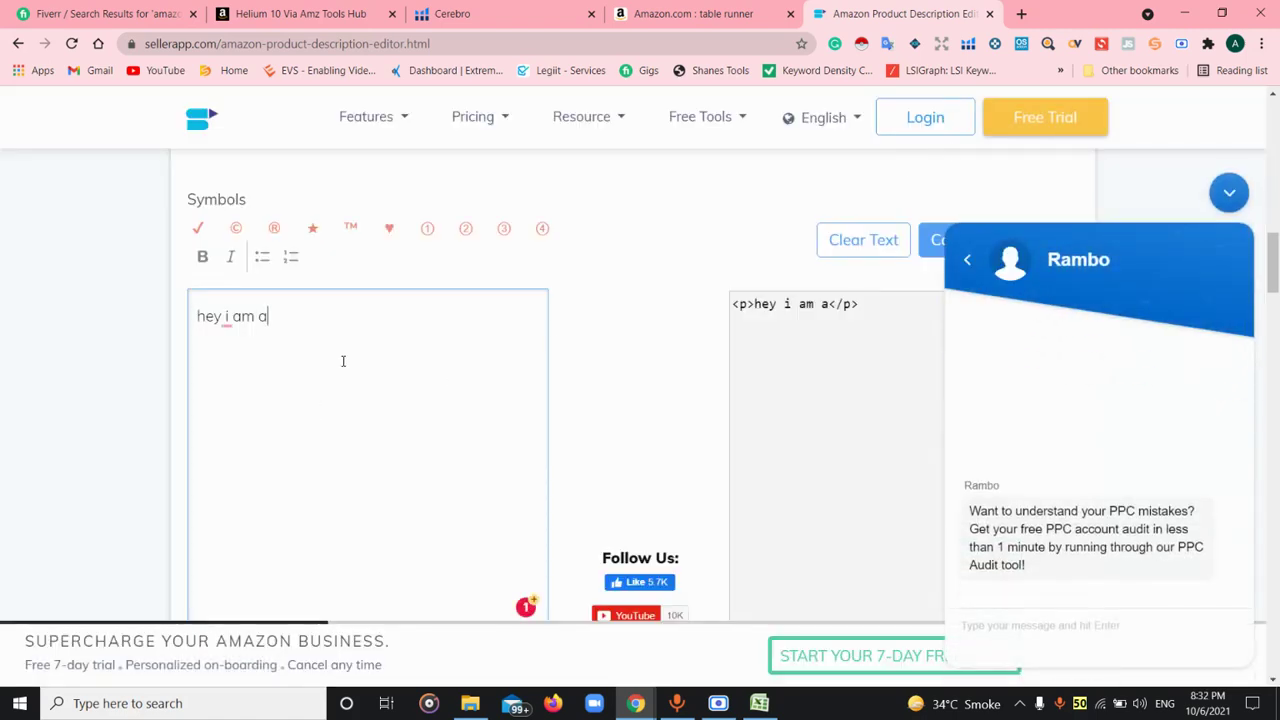
text(ahmad jamil)
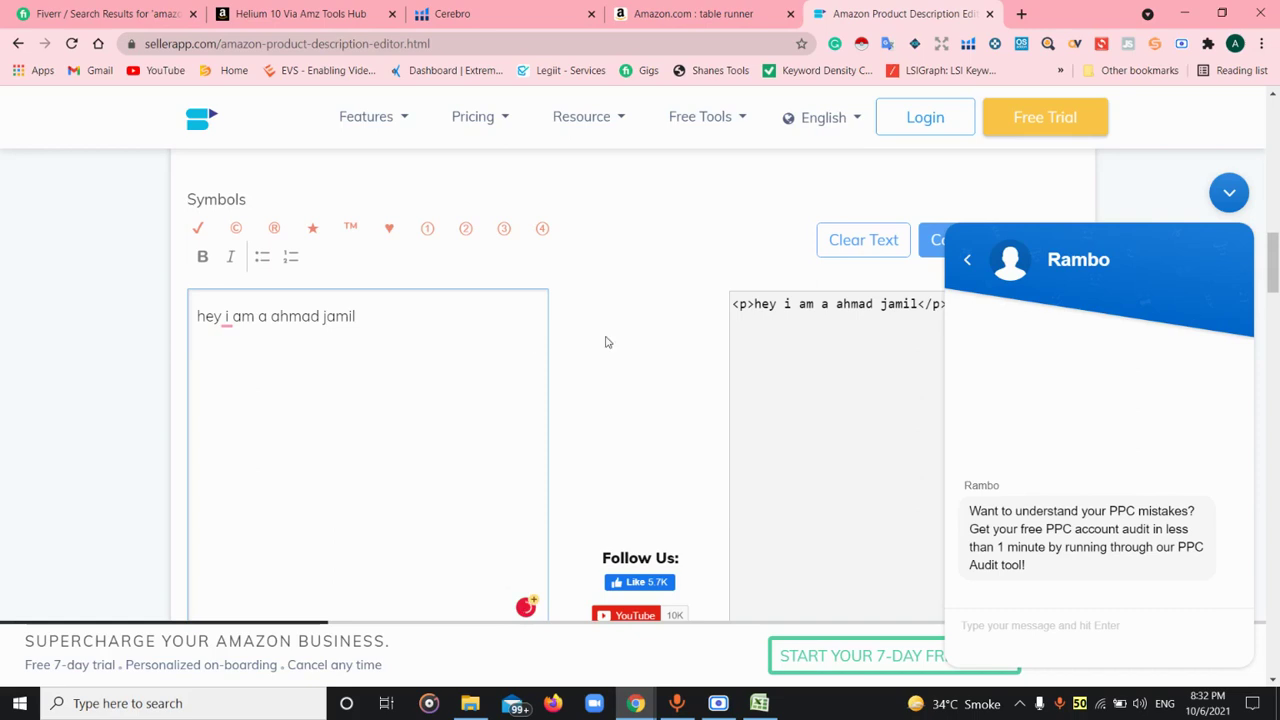
click(1231, 197)
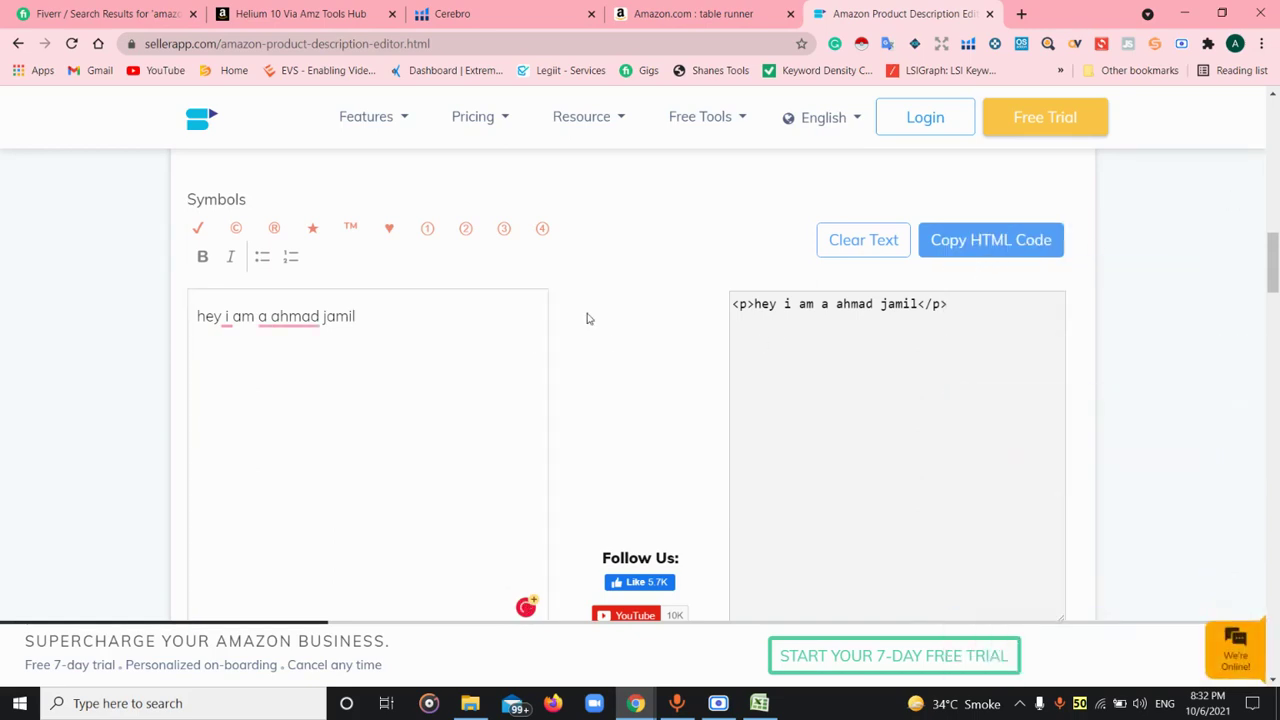
Make the whole sample sentence in the description bold
drag(360, 316, 180, 323)
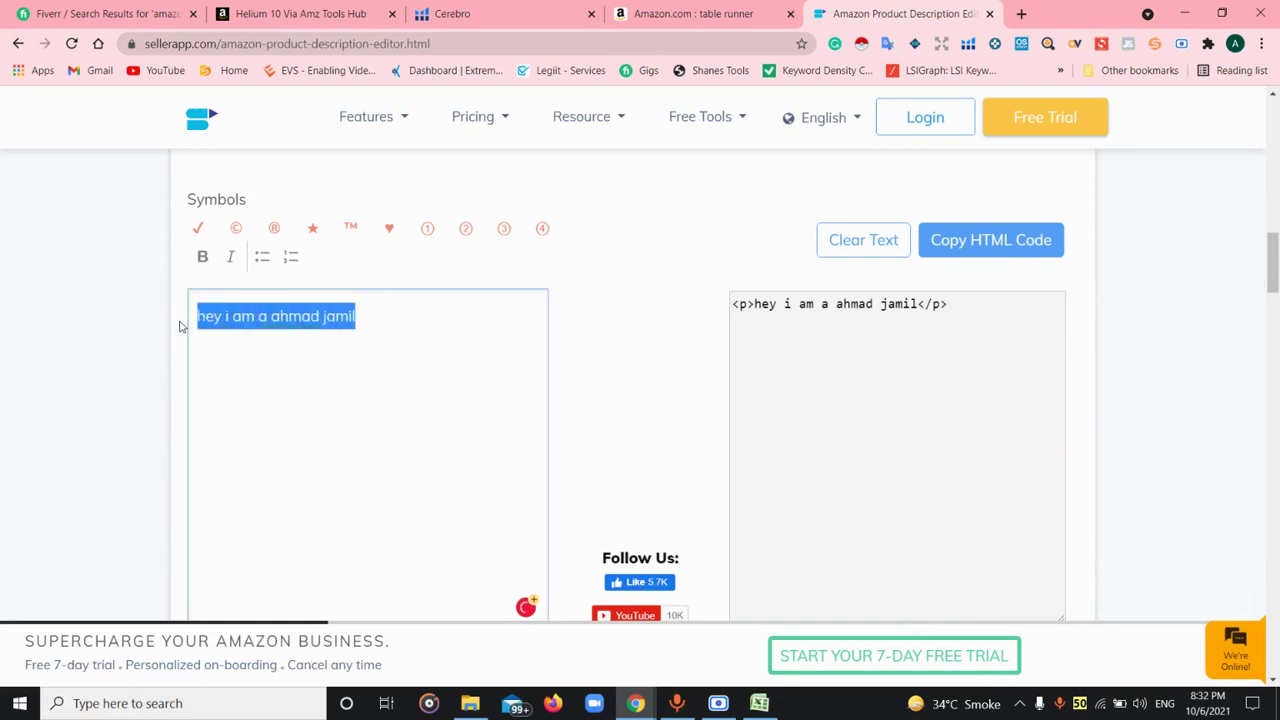
click(199, 256)
click(336, 316)
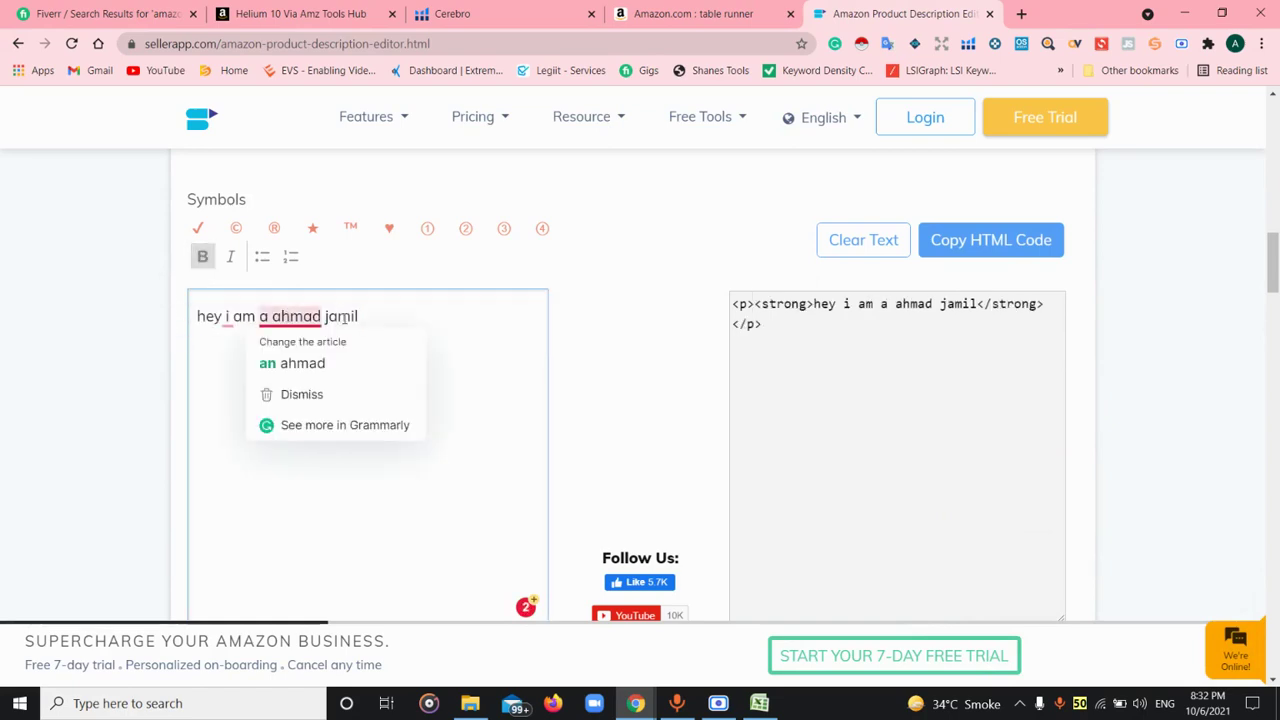